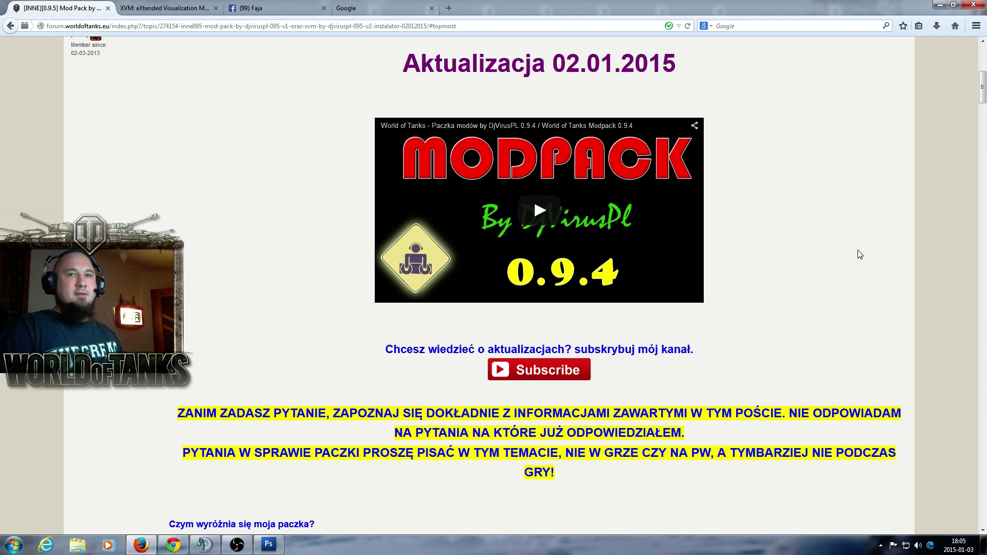
Expand the DOWNLOAD section of the mod pack forum post and view its download links.
scroll(852, 255, "down", 4)
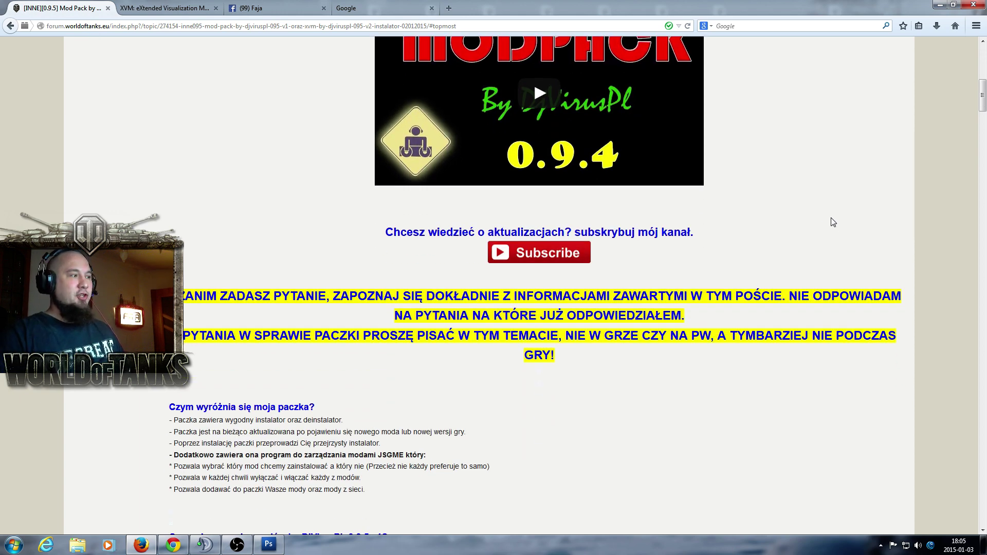
scroll(811, 218, "down", 4)
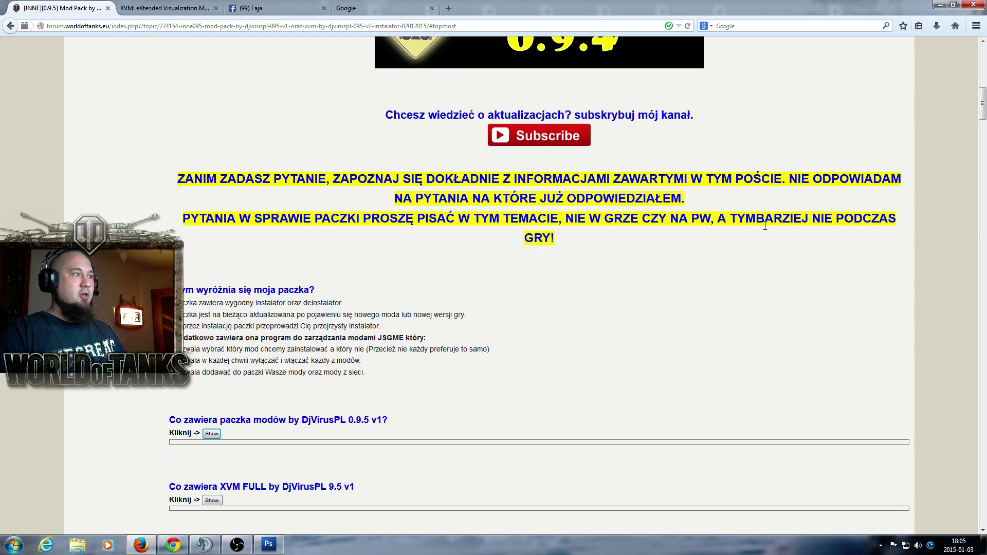
scroll(766, 225, "down", 2)
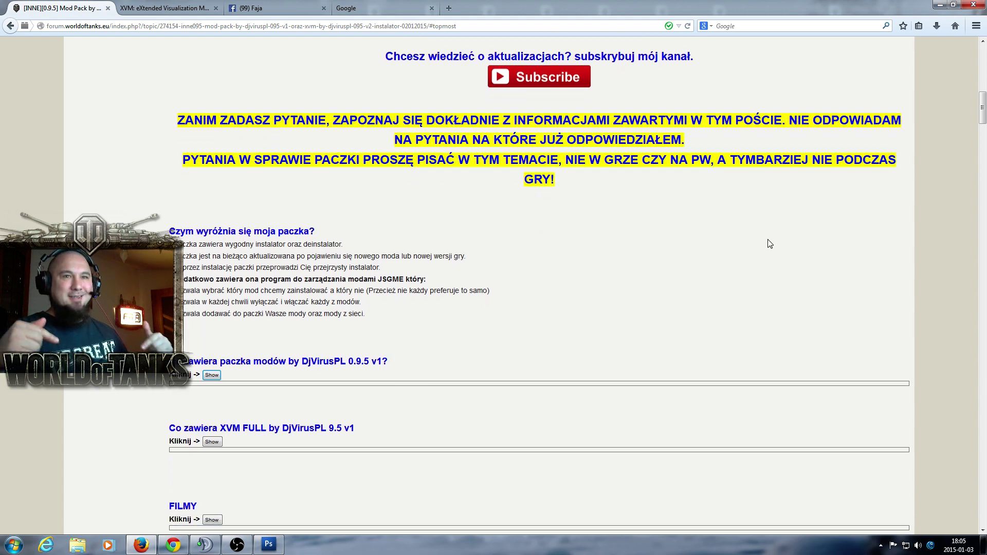
scroll(751, 211, "down", 14)
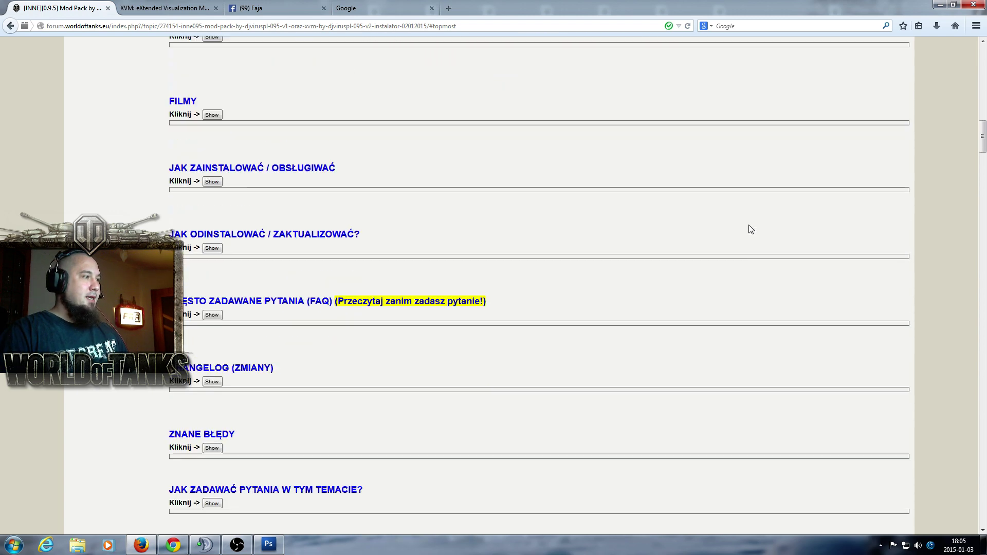
scroll(750, 230, "down", 8)
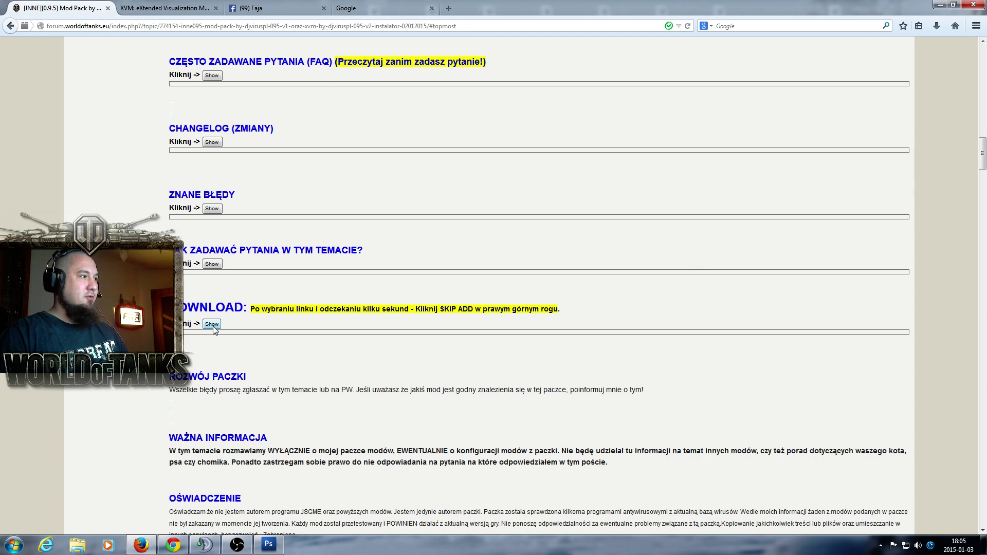
left_click(212, 325)
scroll(214, 329, "down", 8)
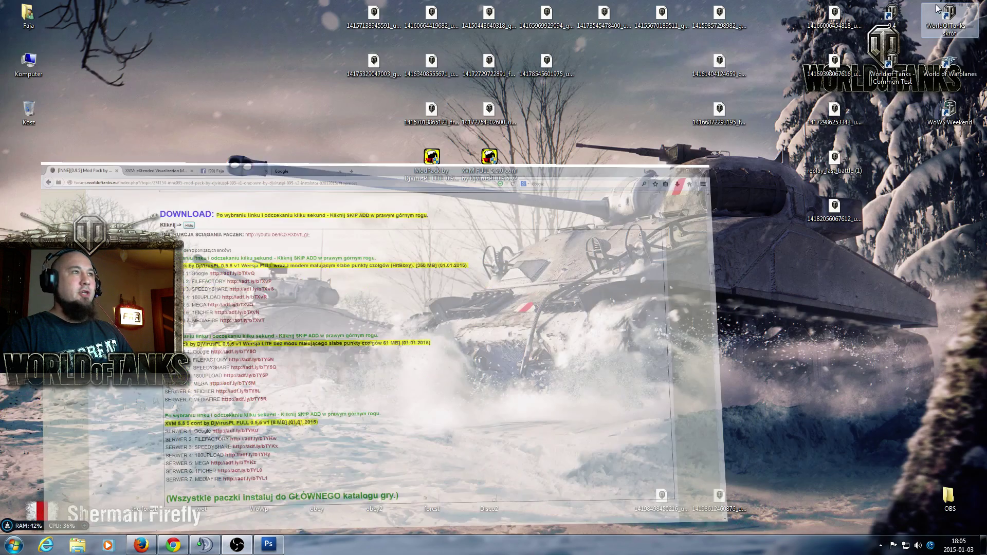
Minimise the browser and open the game folder C:\Games\World_of_Tanks in Windows Explorer, keeping the desktop installers accessible.
left_click(940, 5)
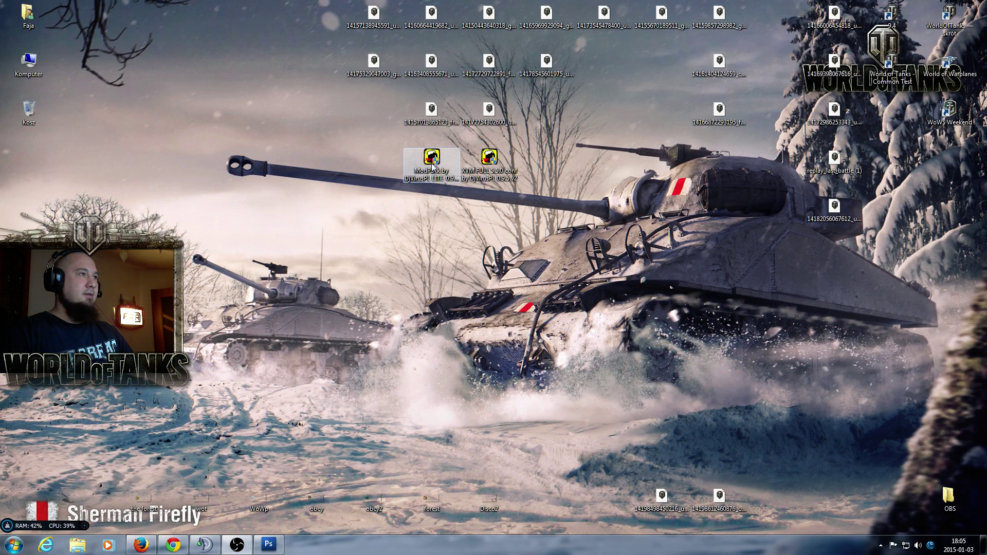
left_click(79, 546)
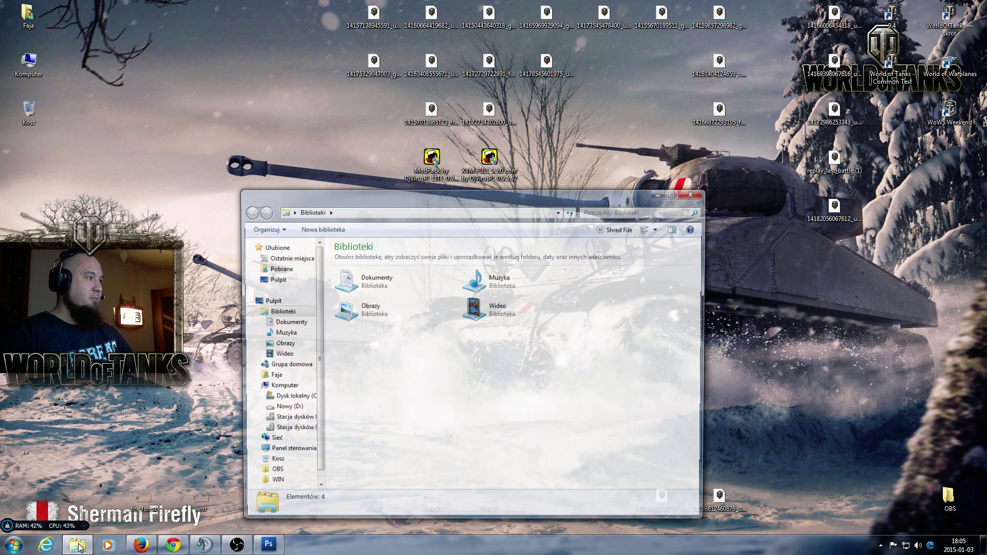
left_click(308, 396)
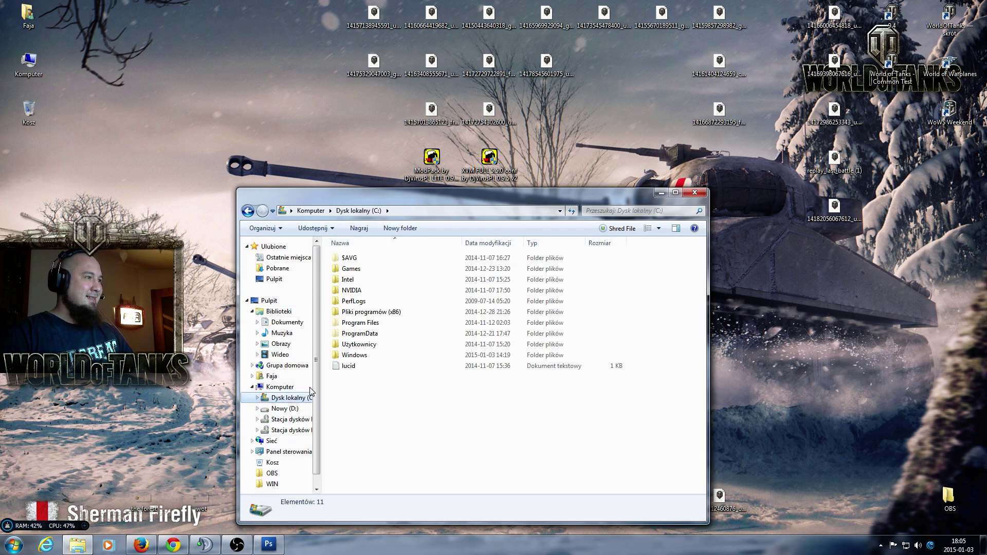
double_click(506, 268)
double_click(509, 258)
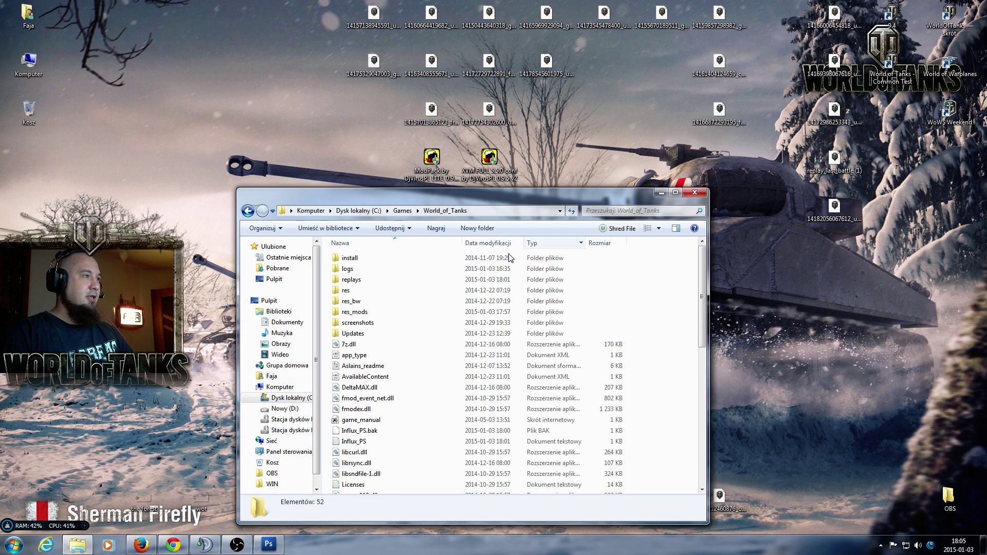
left_click_drag(565, 194, 606, 225)
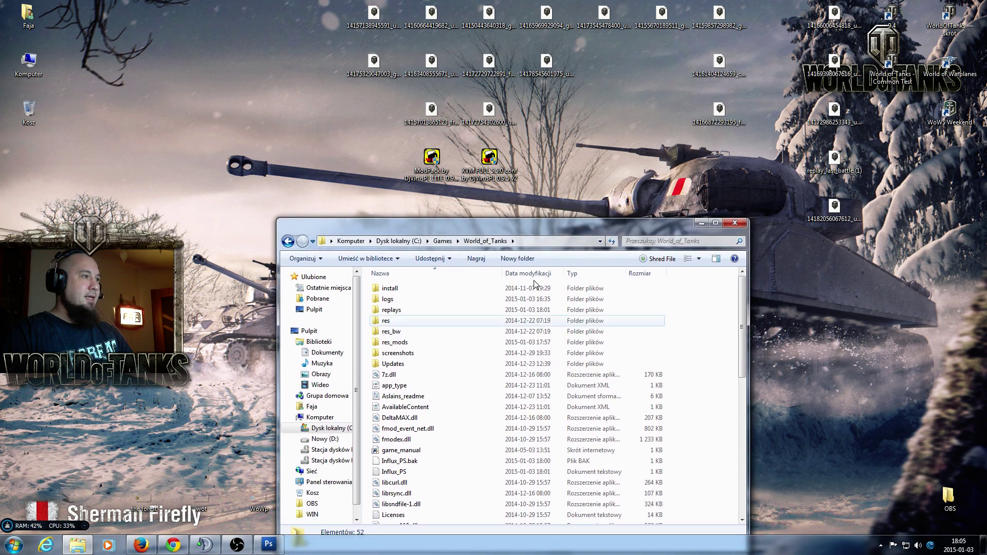
Permanently delete the res_mods folder from the World_of_Tanks game folder.
left_click(404, 343)
key("shift+Delete")
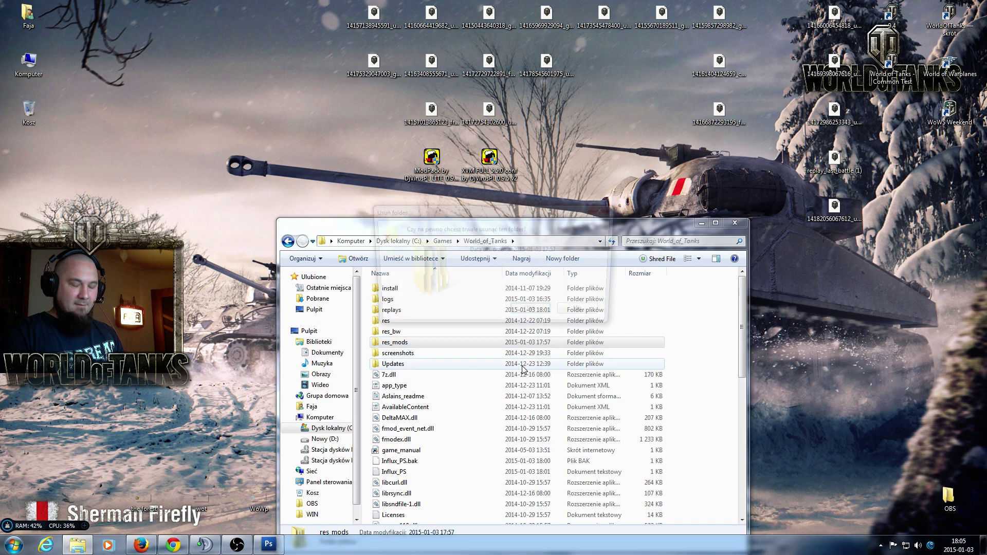
left_click(569, 318)
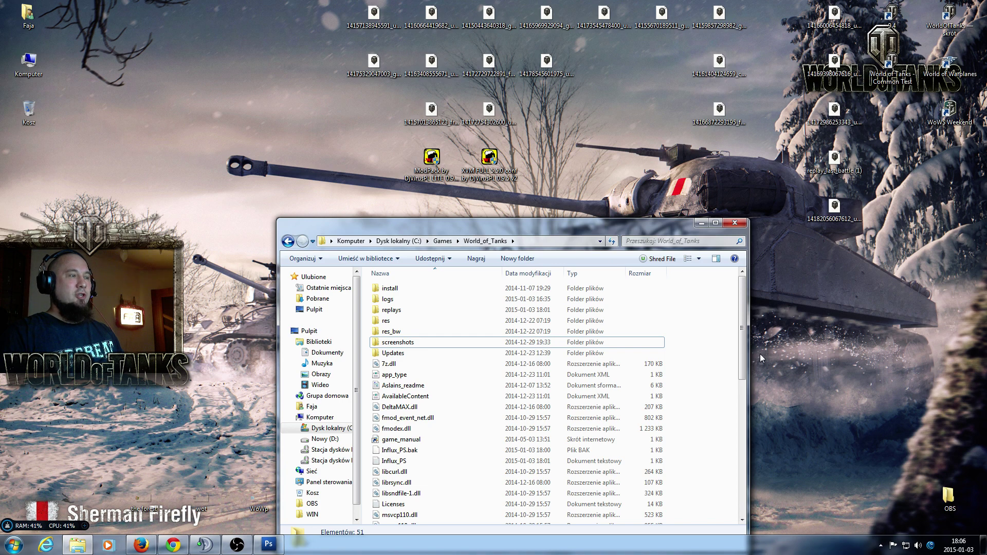
Launch the ModPack by DjVirusPL LITE 0.9.5 installer from the desktop.
left_click(359, 178)
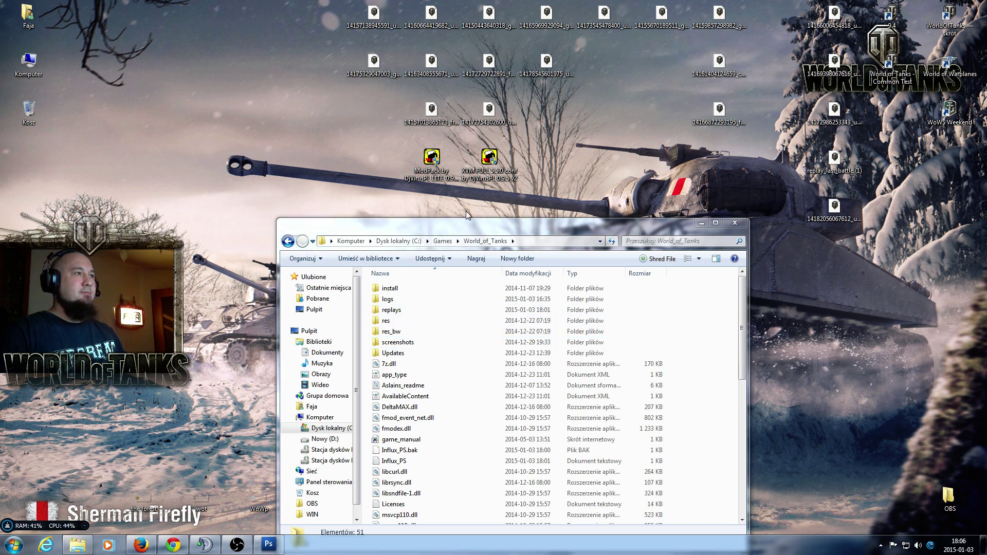
left_click_drag(466, 221, 446, 215)
left_click(443, 166)
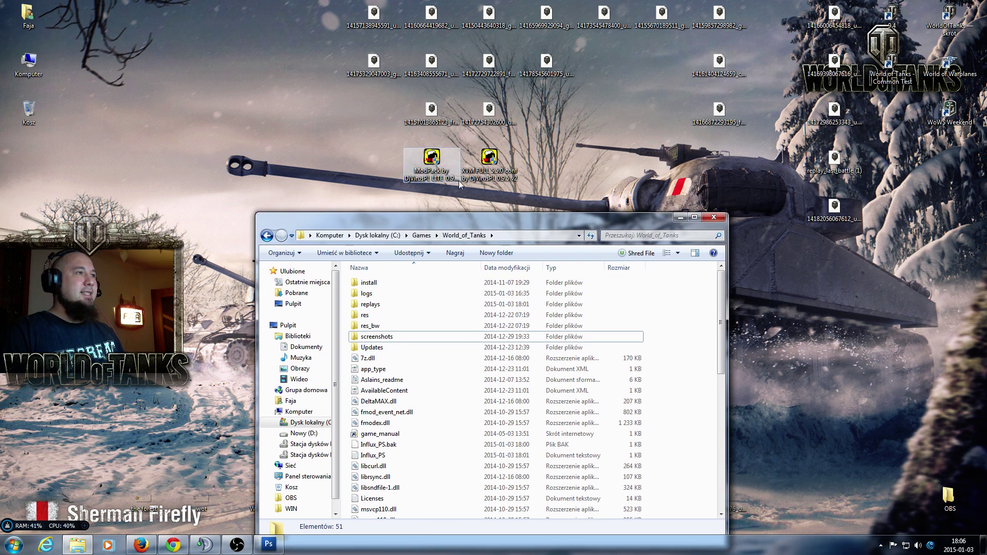
double_click(435, 161)
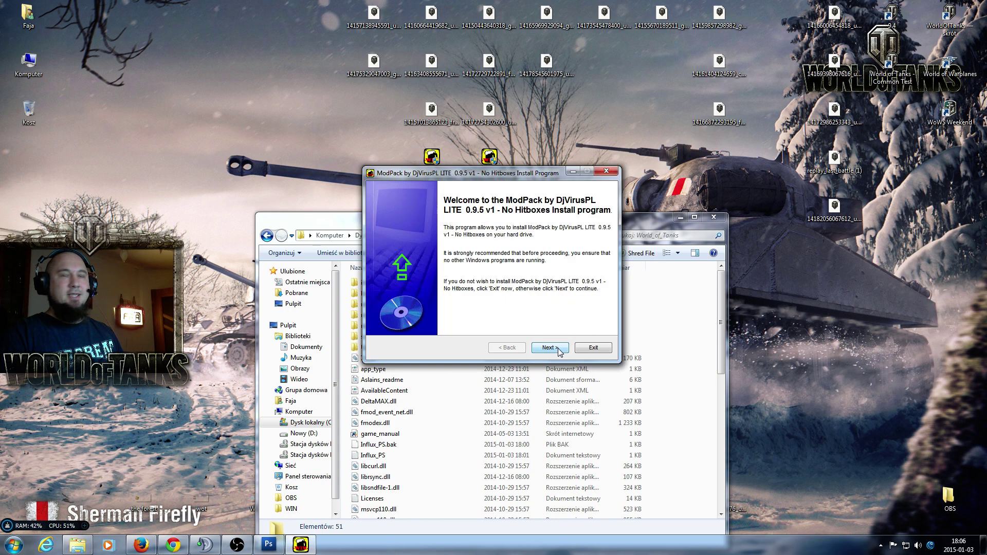
Accept the licence terms and install the LITE mod pack into C:\Games\World_of_Tanks.
left_click(550, 348)
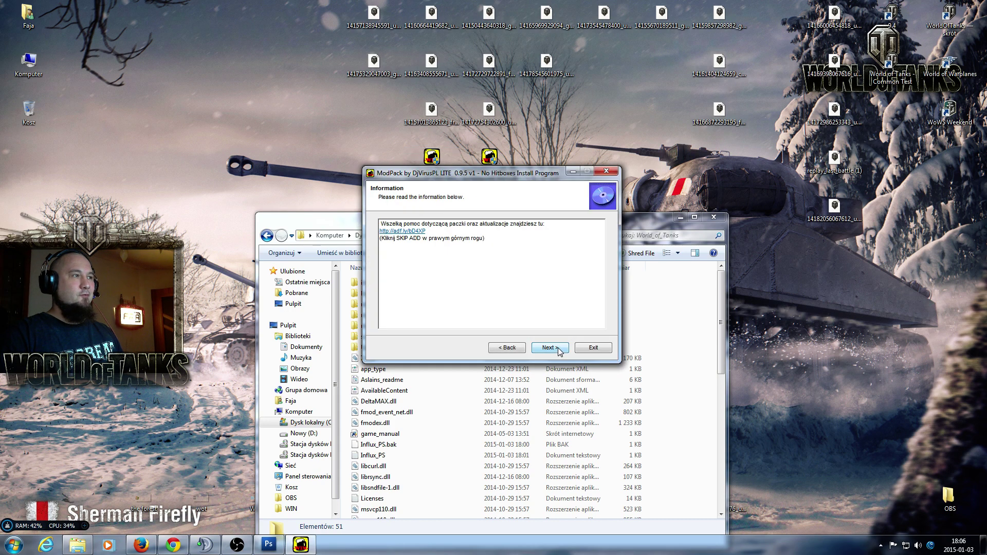
left_click(559, 350)
left_click(456, 317)
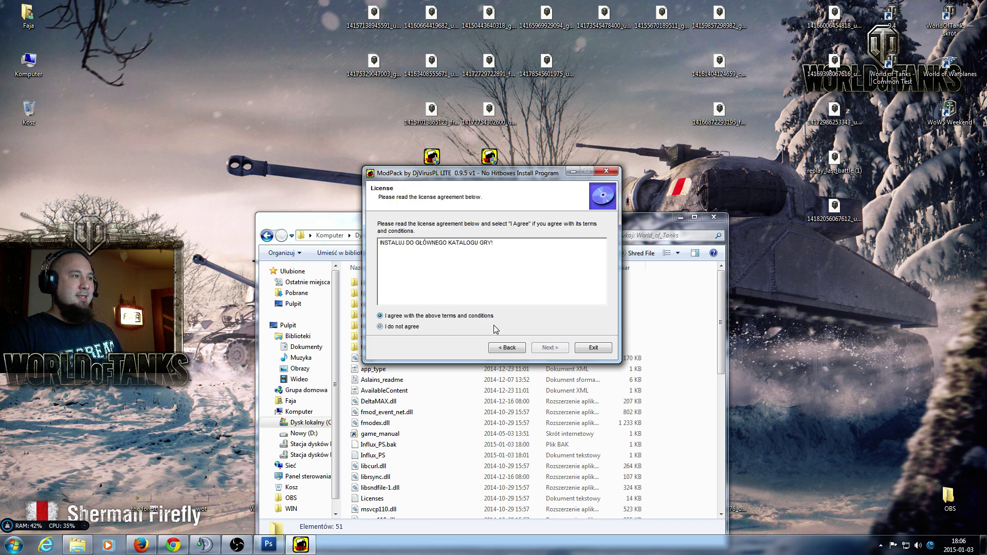
left_click(558, 349)
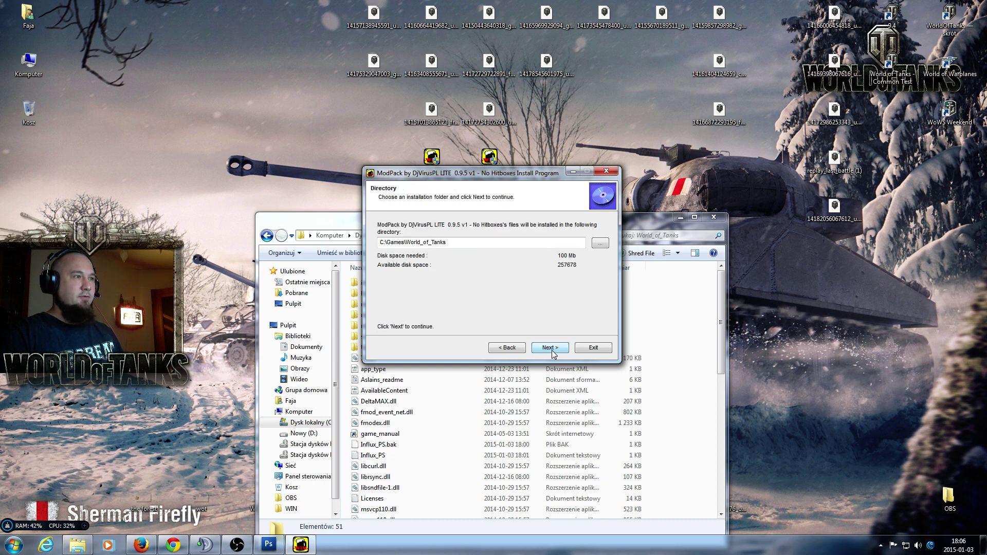
left_click(553, 352)
left_click(554, 350)
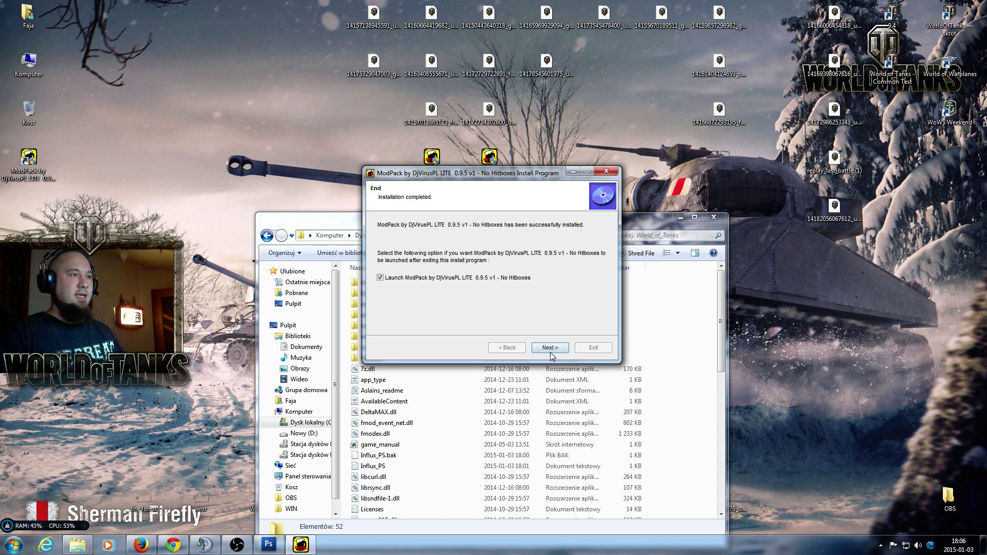
Finish the installer with the launch option kept on, and enlarge the Generic Mod Enabler window to show the whole mod list.
left_click(560, 348)
left_click(592, 348)
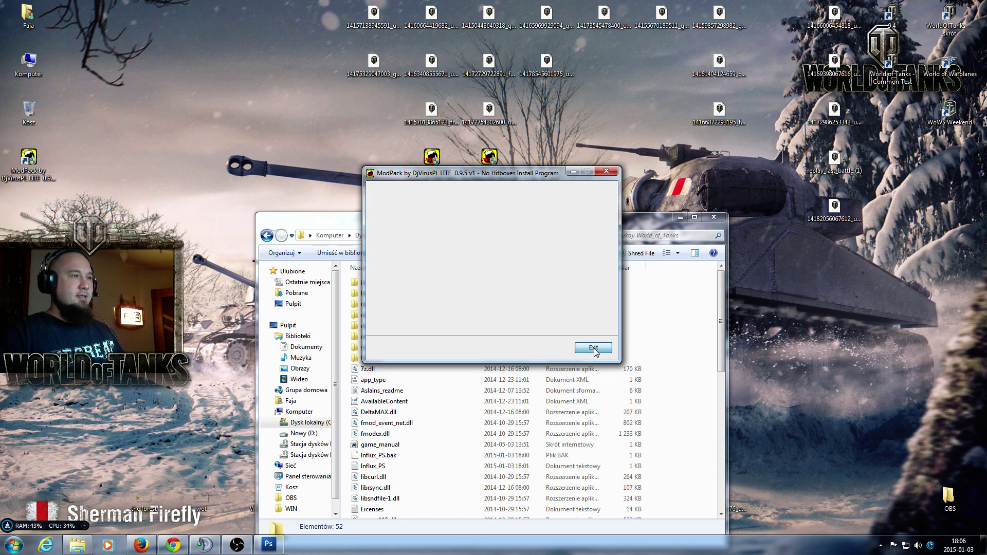
left_click_drag(619, 4, 736, 10)
left_click_drag(744, 272, 750, 495)
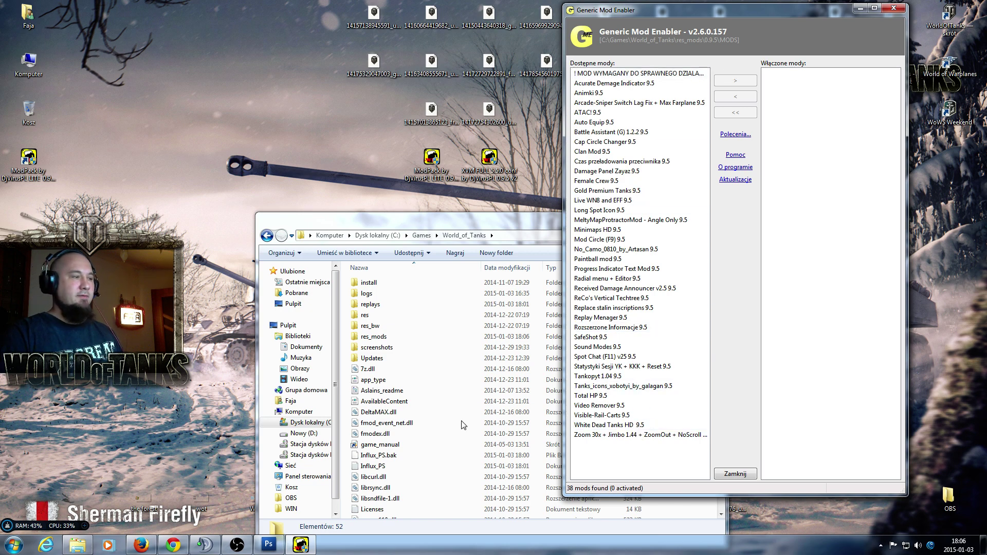
Return to the forum post in Firefox, collapse the DOWNLOAD section and expand "Co zawiera paczka modów by DjVirusPL 0.9.5 v1?" to read the mod descriptions.
left_click(141, 544)
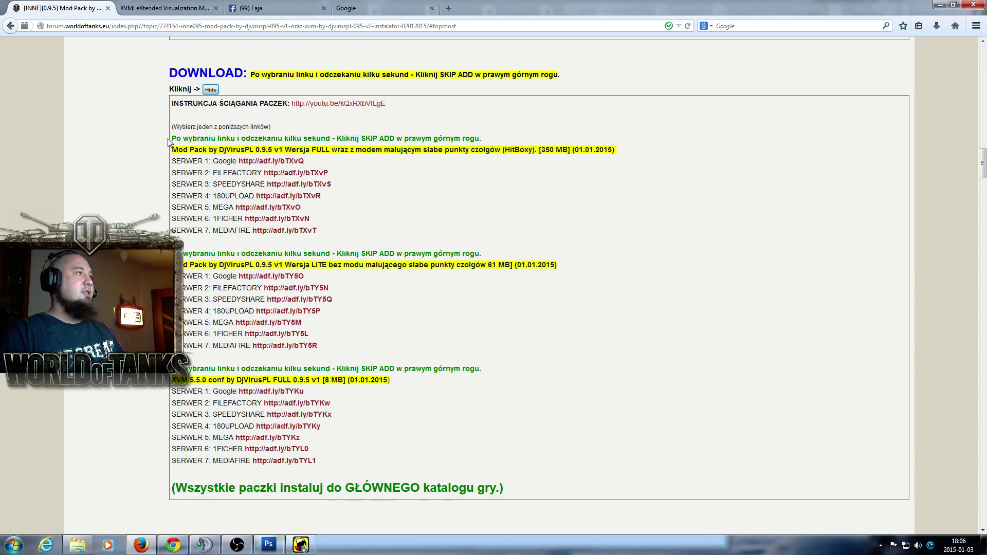
scroll(149, 155, "up", 2)
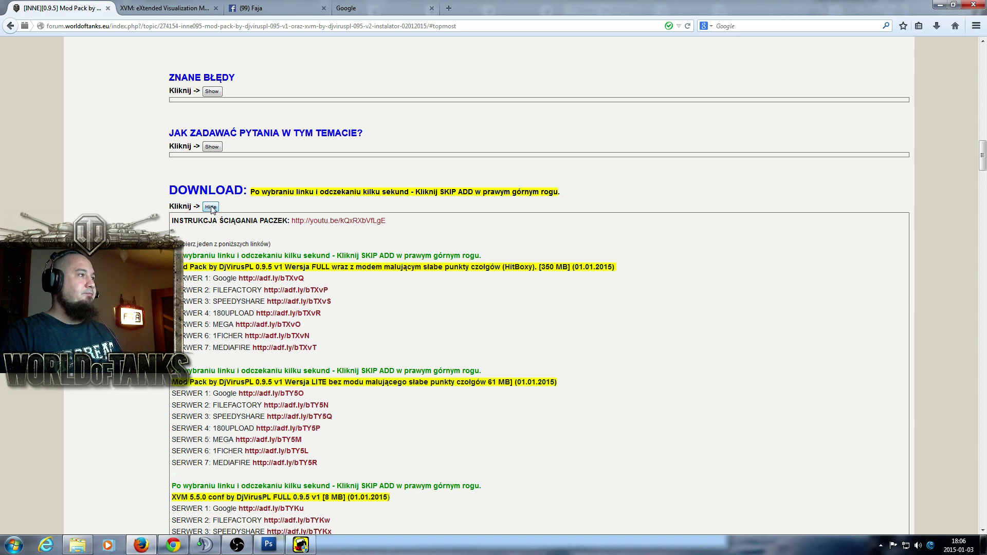
left_click(211, 206)
scroll(210, 206, "up", 10)
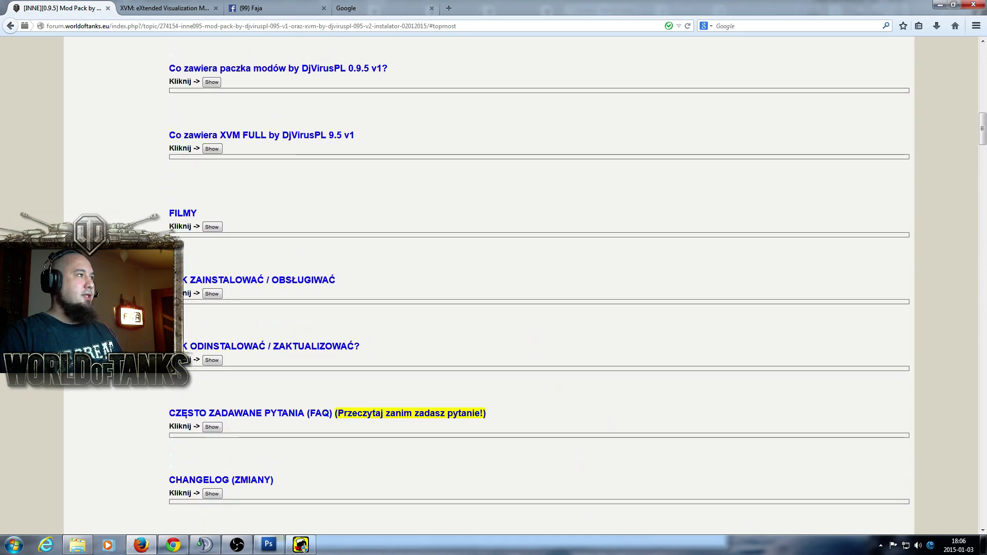
scroll(514, 288, "up", 3)
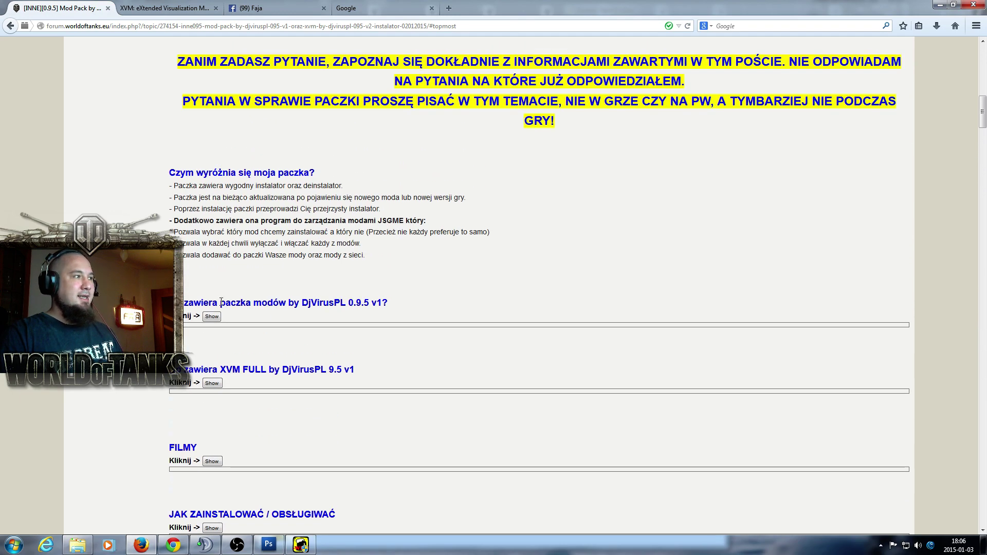
scroll(312, 303, "down", 3)
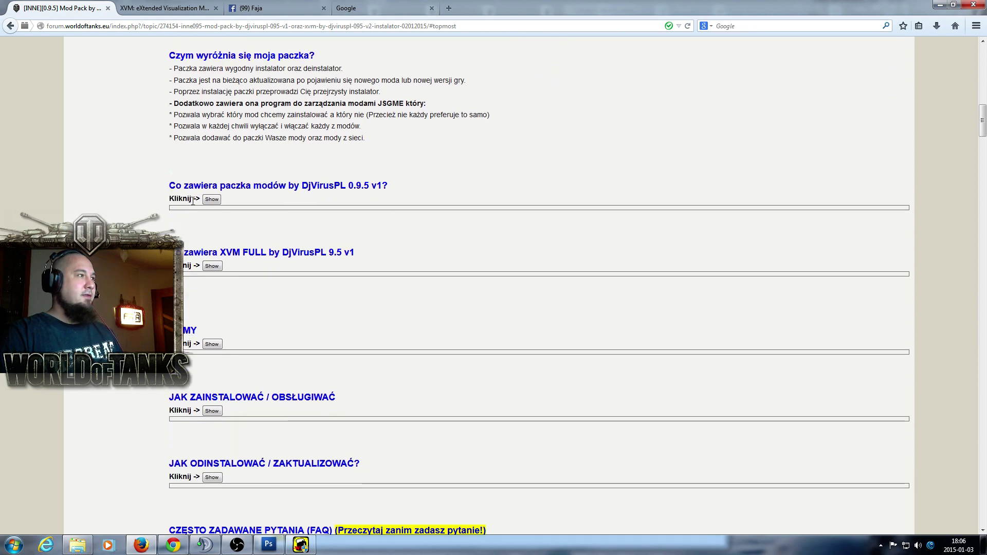
left_click(212, 200)
scroll(101, 217, "down", 5)
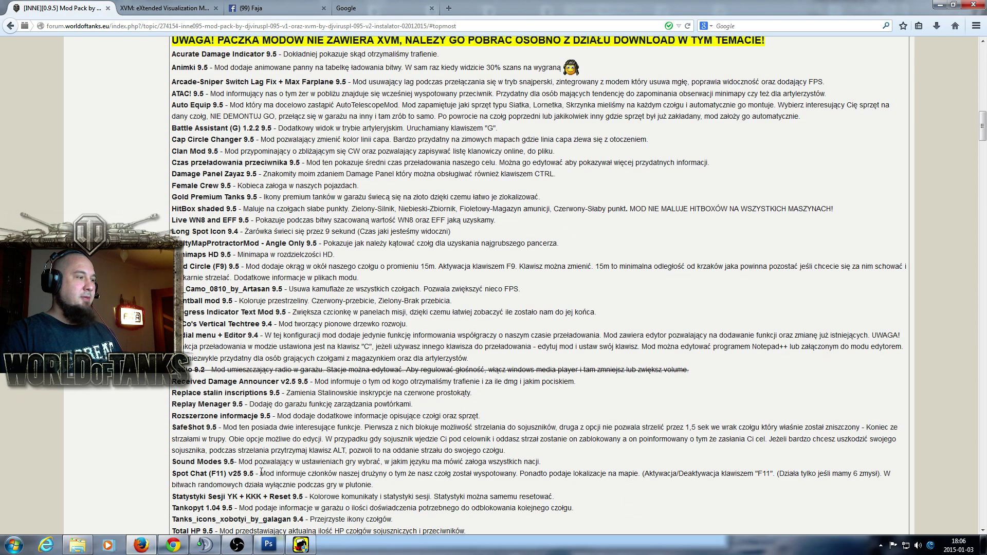
Switch to Generic Mod Enabler and enable the required mod "! MOD WYMAGANY DO SPRAWNEGO DZIALA...".
left_click(300, 544)
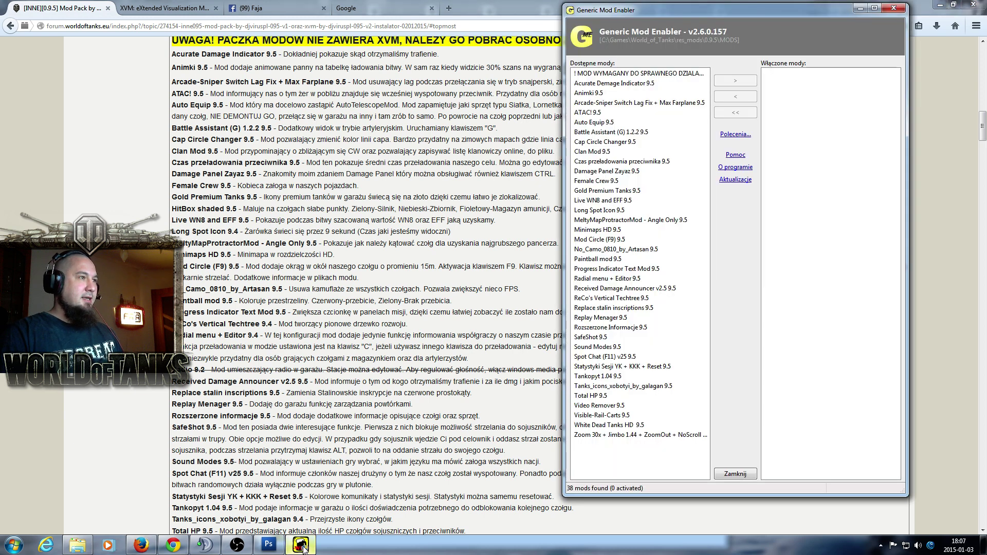
left_click_drag(712, 21, 737, 23)
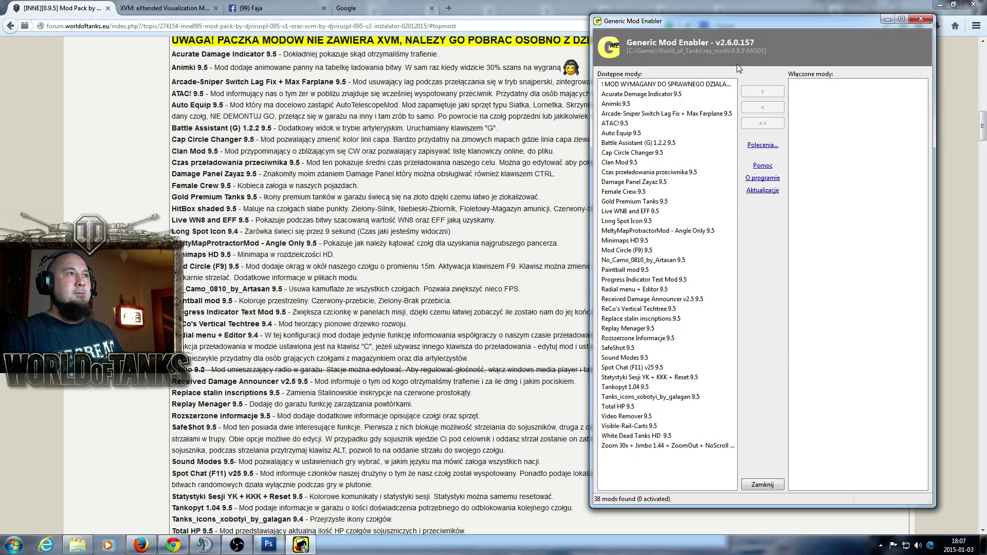
left_click(663, 83)
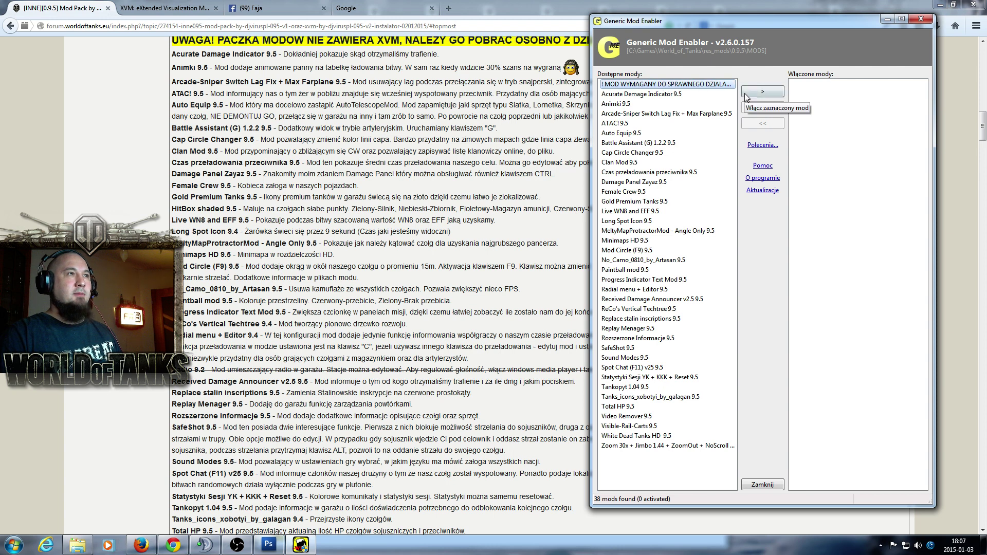
left_click(762, 91)
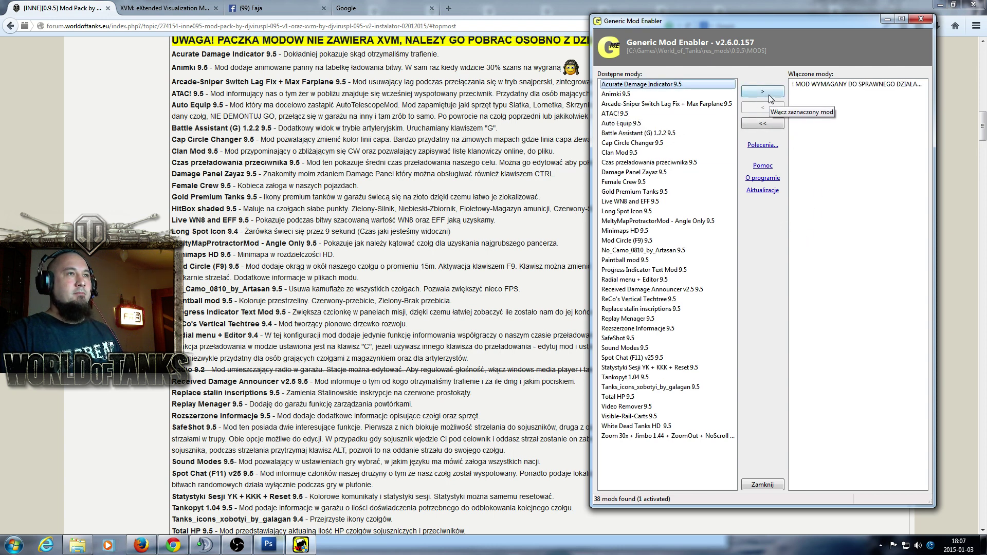
Enable Acurate Damage Indicator 9.5, Animki 9.5 and Arcade-Sniper Switch Lag Fix + Max Farplane 9.5, accepting the folder overlaps.
left_click(769, 95)
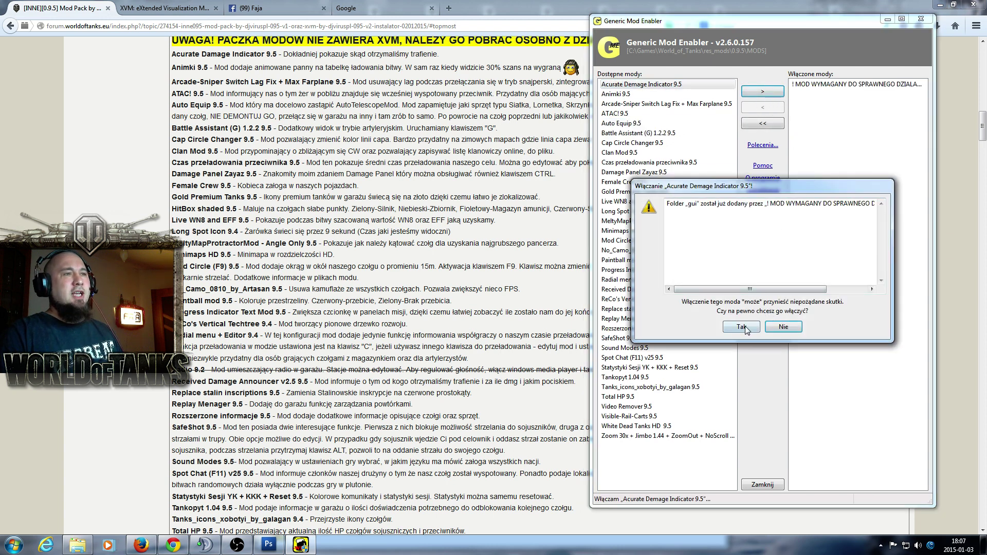
left_click(741, 327)
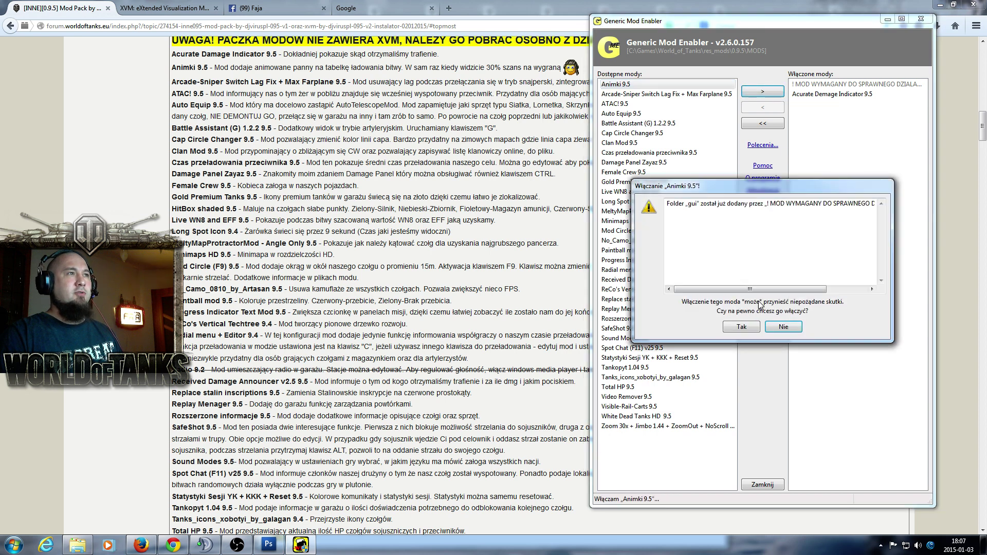
left_click(746, 324)
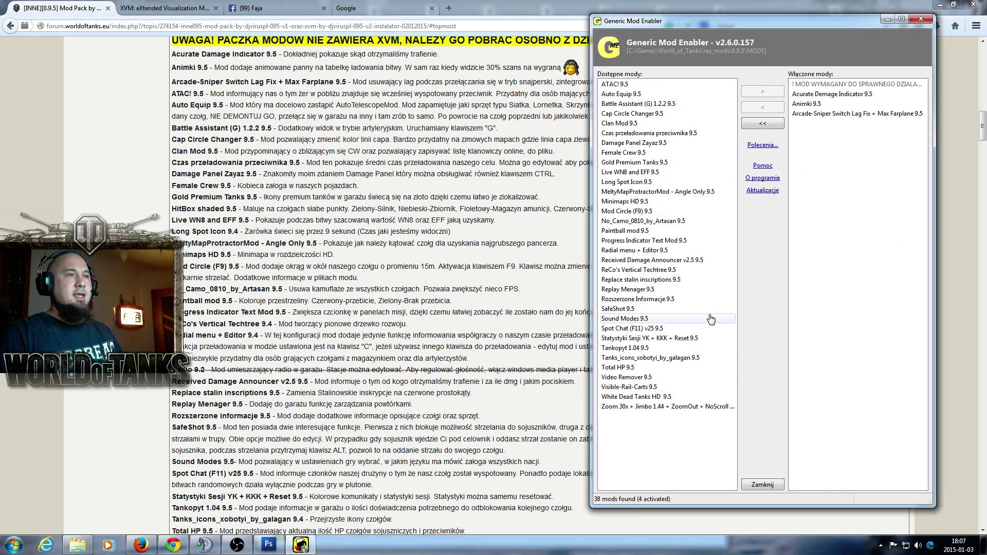
Enable the mods ATAC! 9.5 and Auto Equip 9.5, accepting the folder overlaps.
left_click(617, 84)
left_click(762, 91)
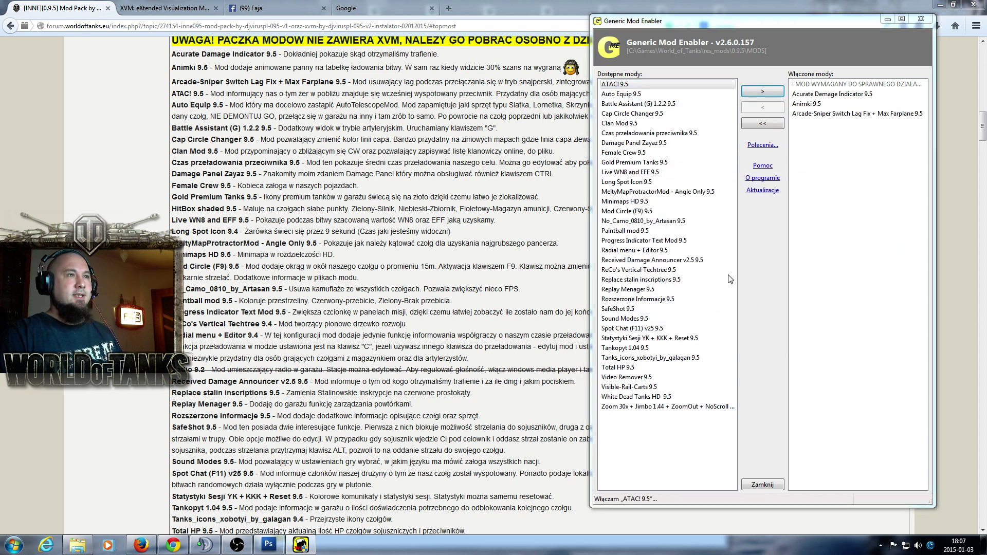
left_click(748, 326)
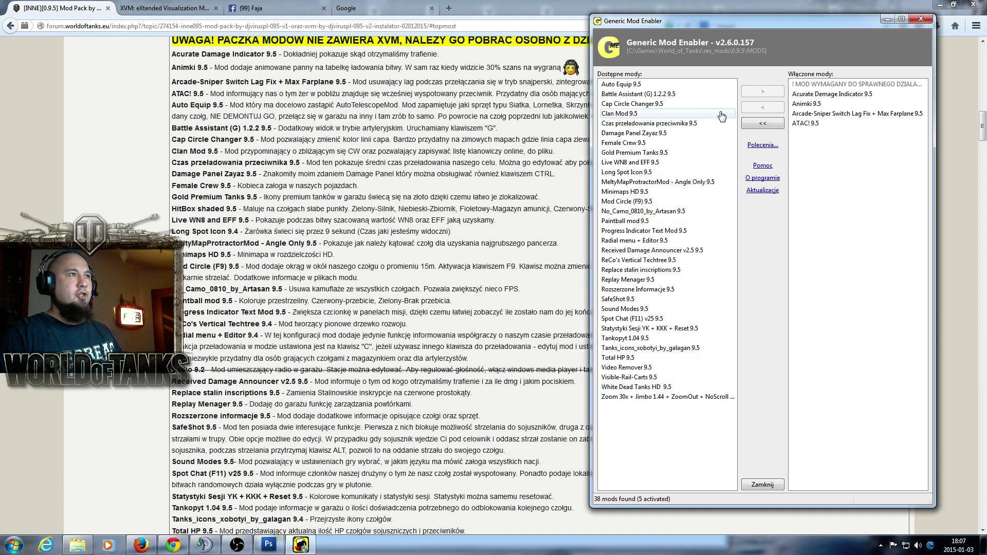
left_click(666, 84)
left_click(769, 91)
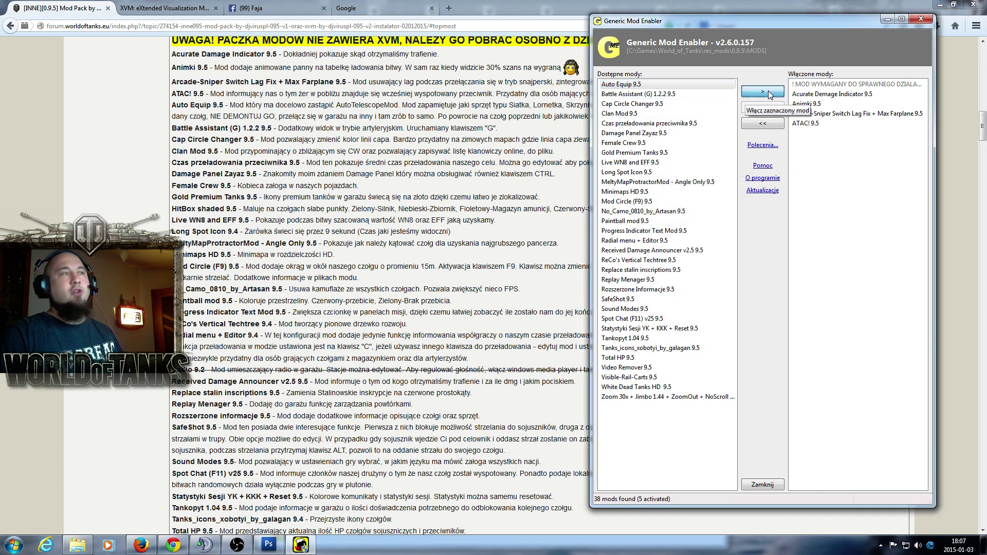
left_click(748, 326)
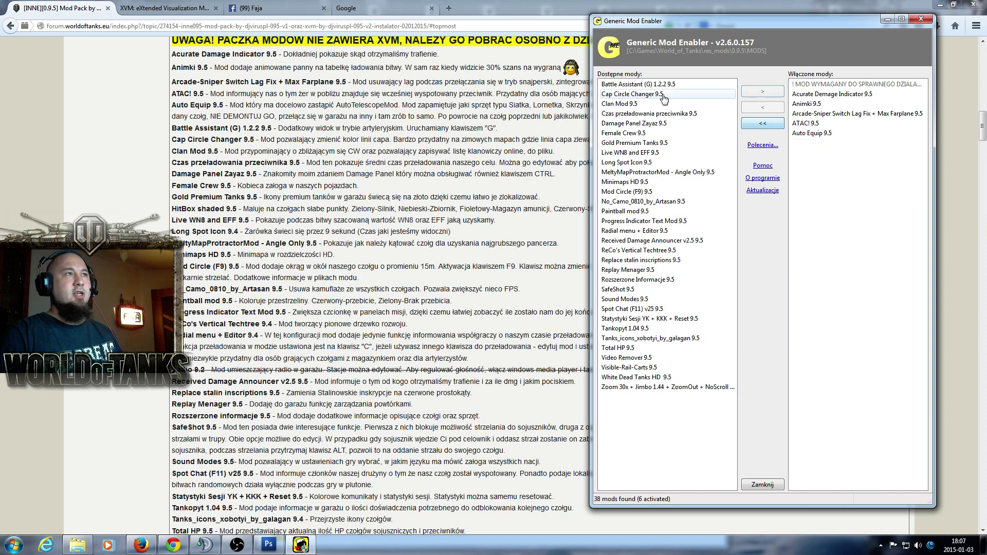
Enable Battle Assistant (G) 1.2.2 9.5 and Cap Circle Changer 9.5, accepting any folder overlaps.
left_click(684, 84)
left_click(762, 92)
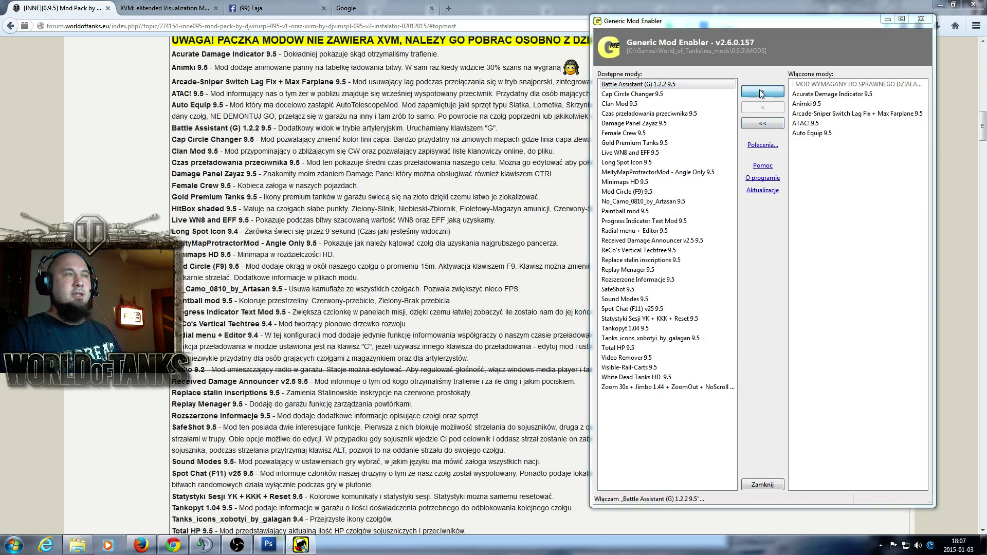
left_click(741, 326)
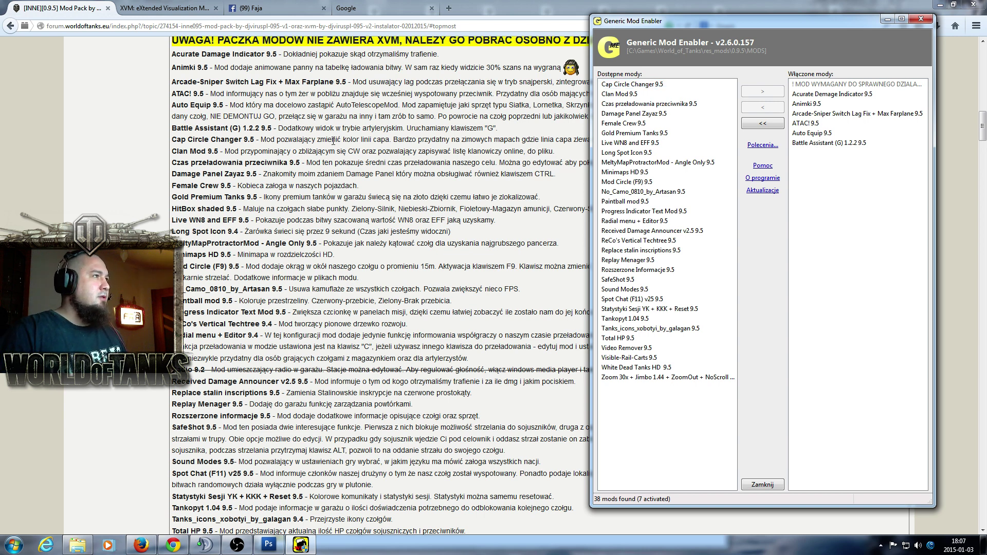
double_click(637, 84)
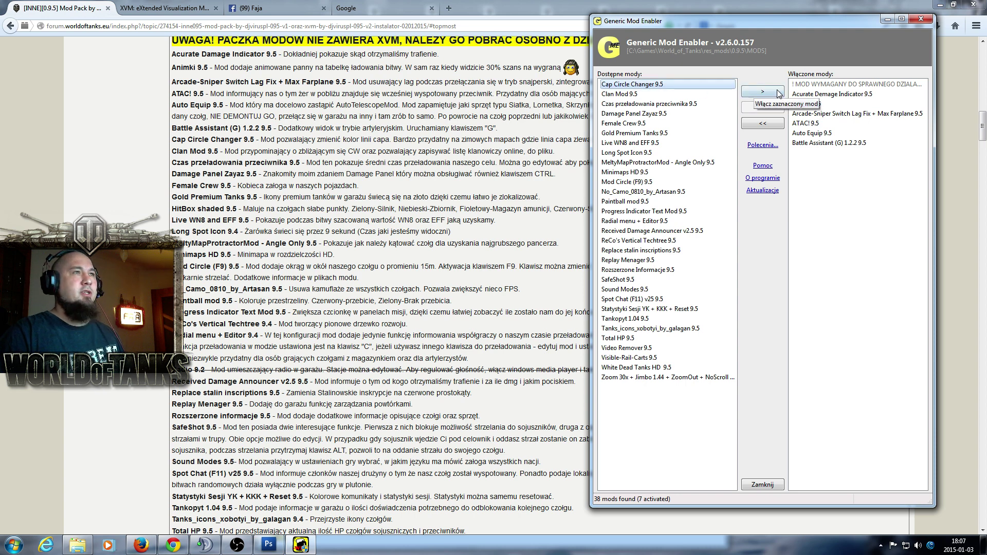
left_click(636, 85)
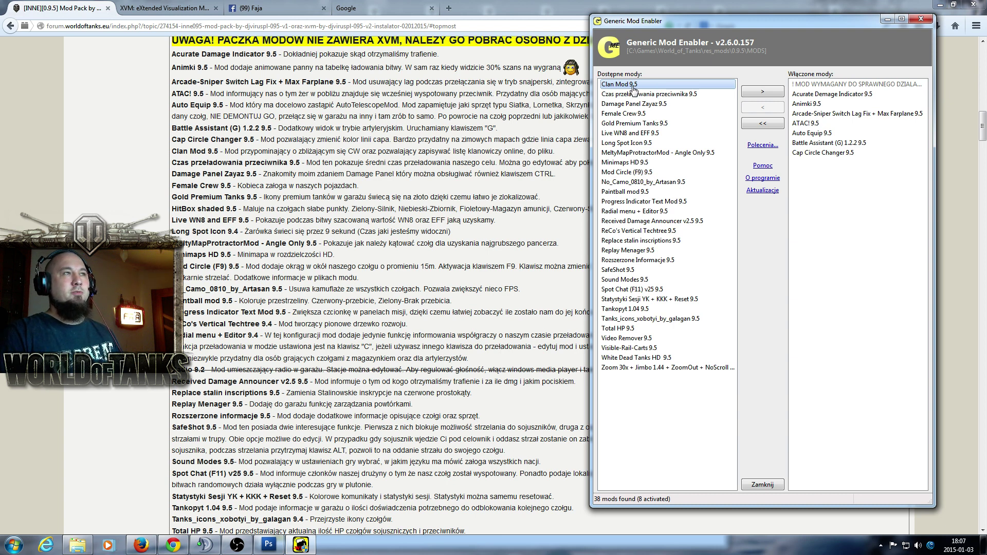
Skip Clan Mod 9.5 and enable Czas przeładowania przeciwnika 9.5 and Damage Panel Zayaz 9.5, accepting the folder overlaps.
left_click(644, 94)
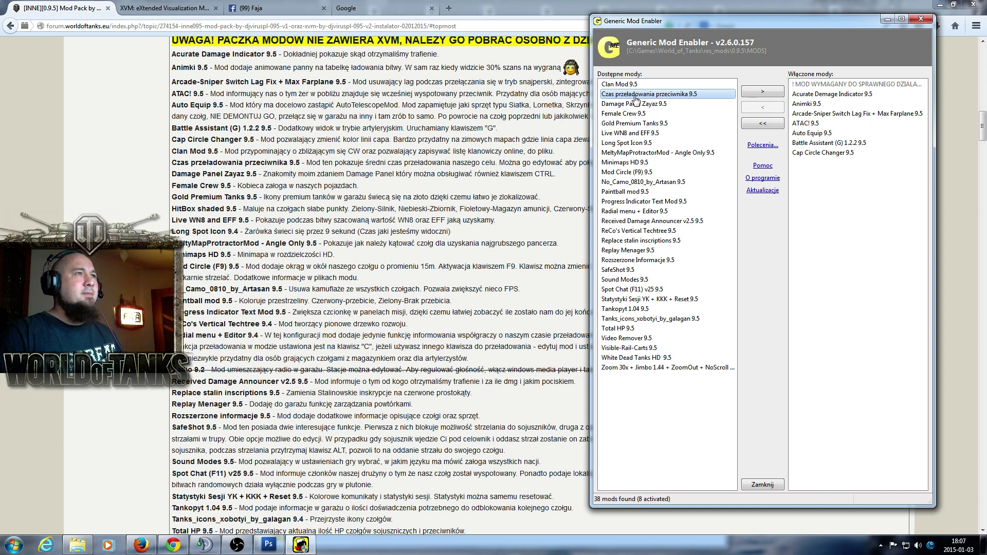
left_click(762, 91)
left_click(741, 326)
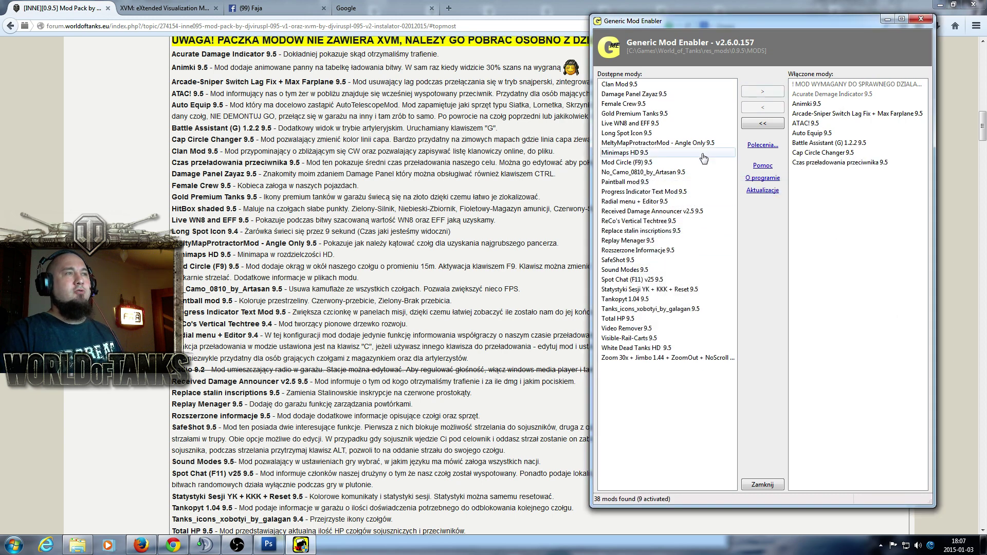
left_click(646, 94)
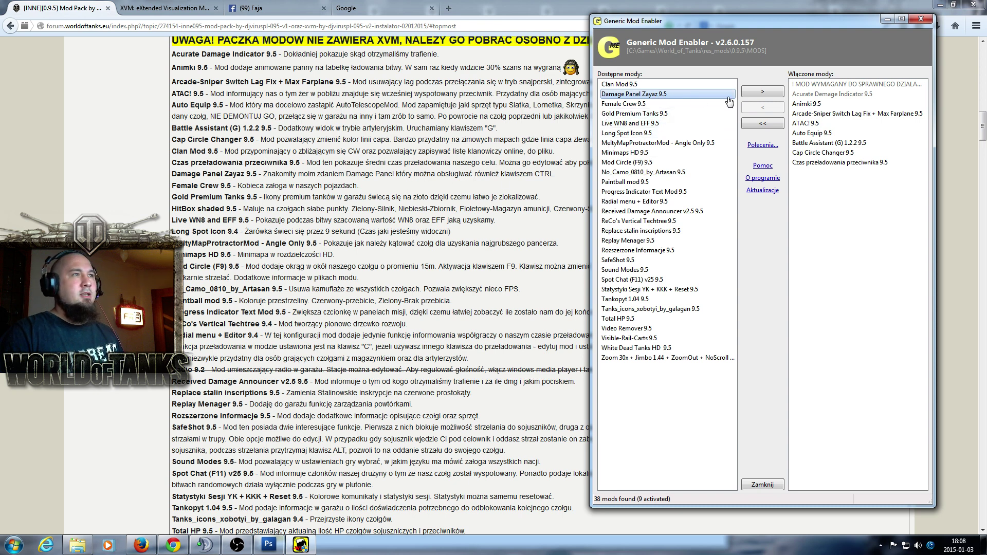
left_click(763, 92)
left_click(747, 323)
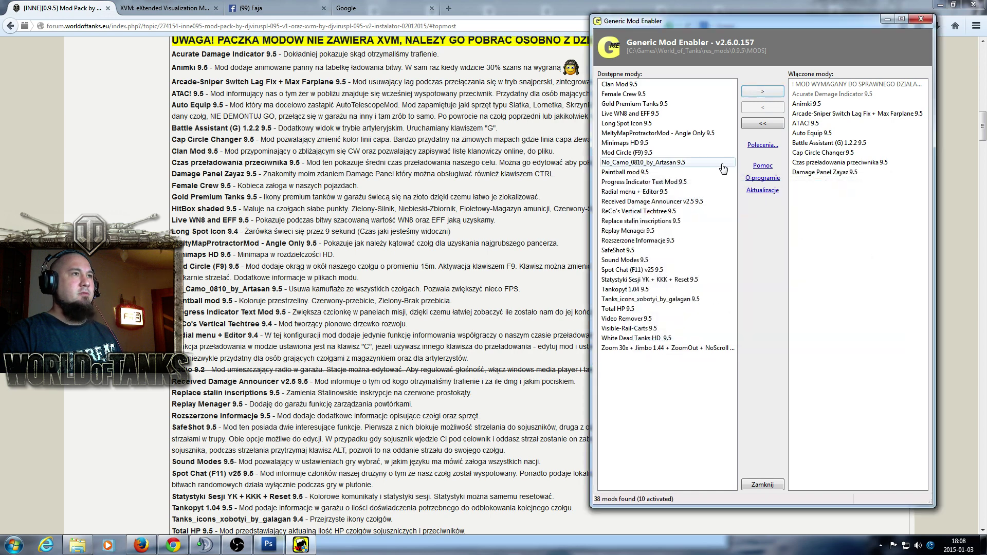
Enable Female Crew 9.5, Gold Premium Tanks 9.5 and Live WN8 and EFF 9.5, accepting the folder overlaps.
left_click(657, 95)
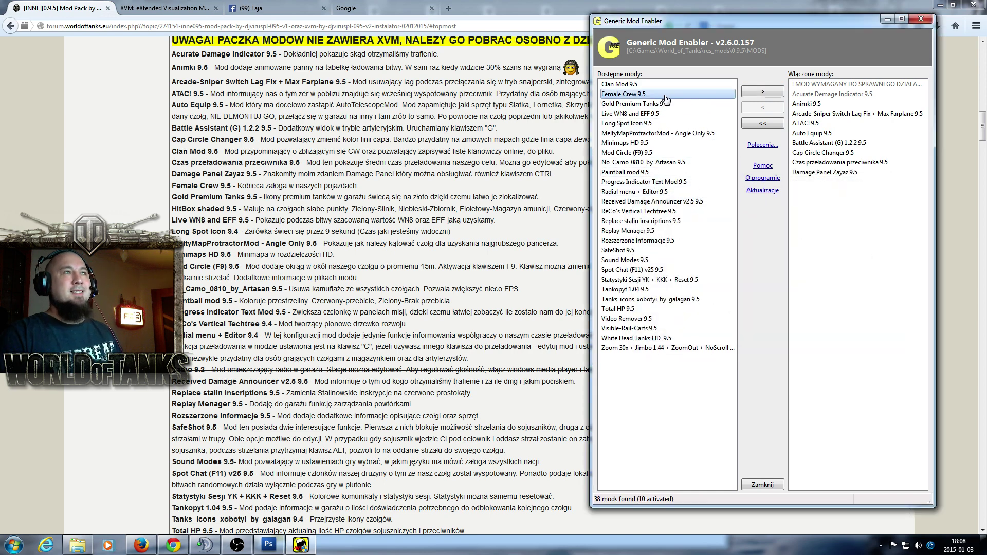
left_click(773, 92)
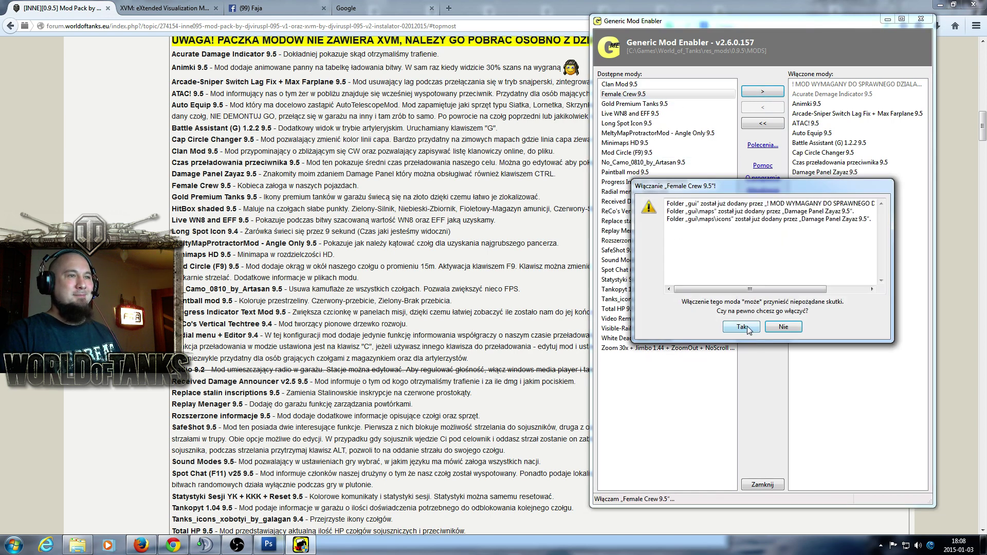
left_click(746, 322)
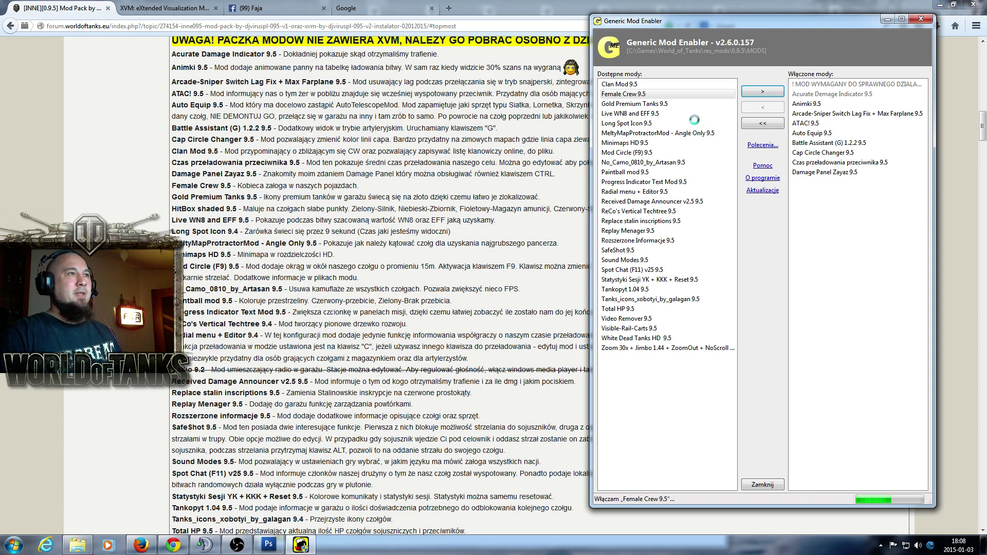
left_click(776, 93)
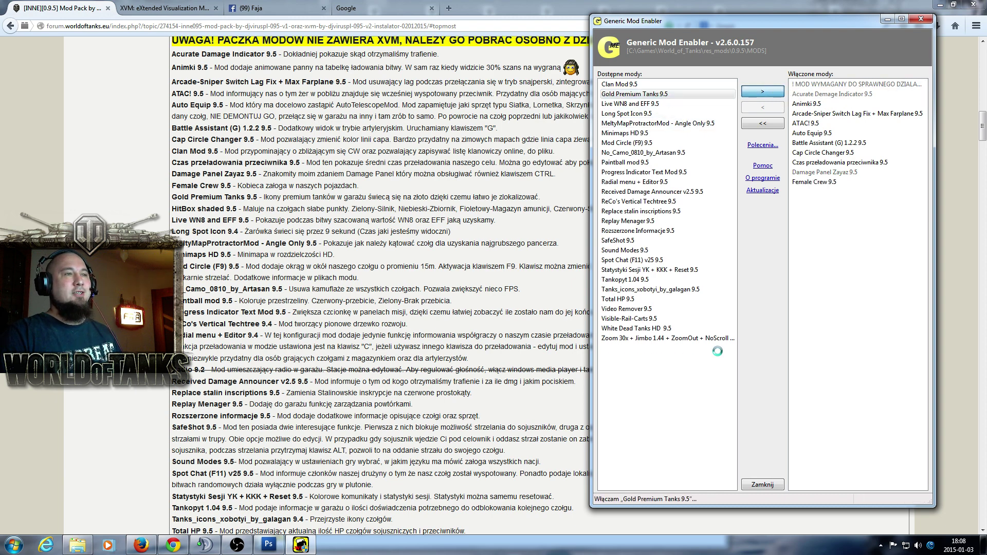
left_click(748, 327)
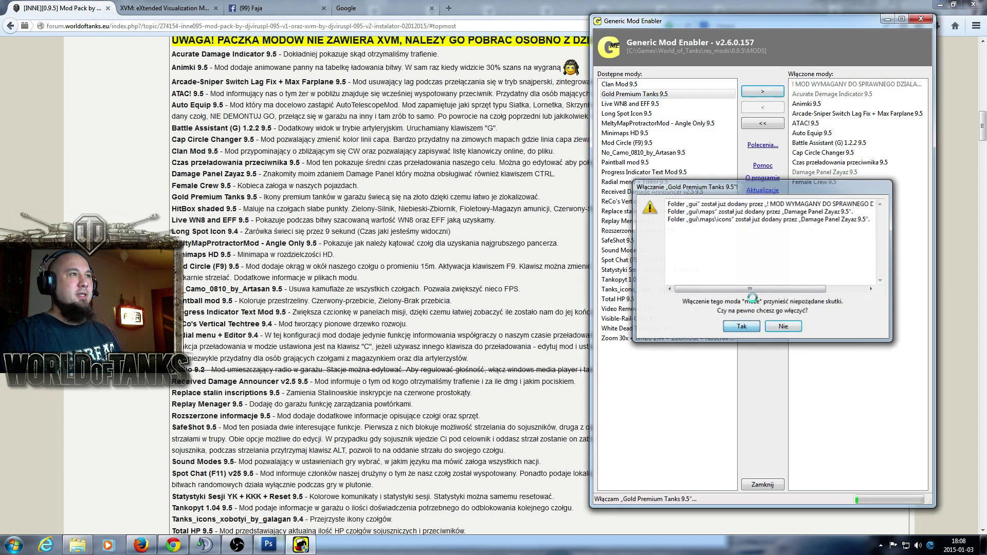
left_click(762, 92)
left_click(749, 330)
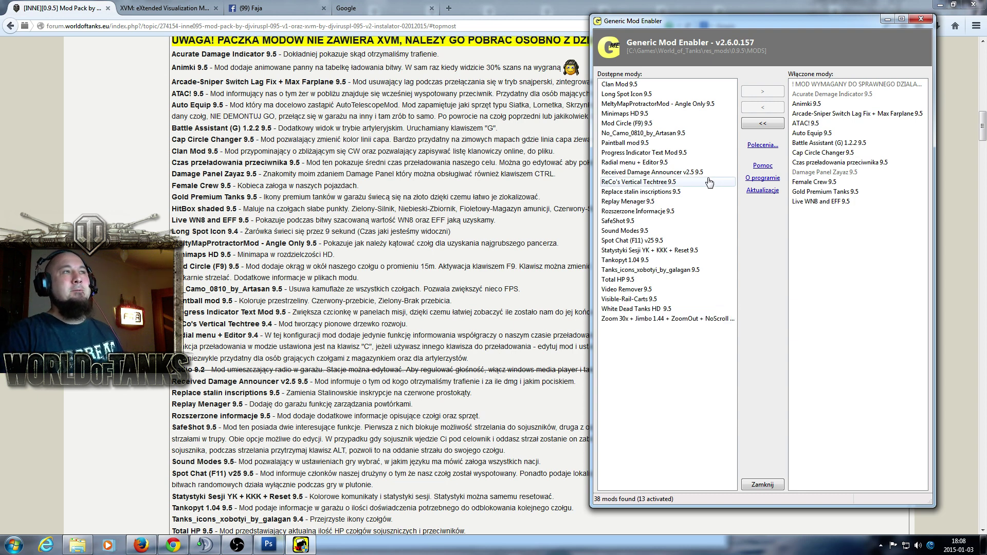
Enable Long Spot Icon 9.5 and MeltyMapProtractorMod - Angle Only 9.5, accepting the folder overlaps.
left_click(648, 95)
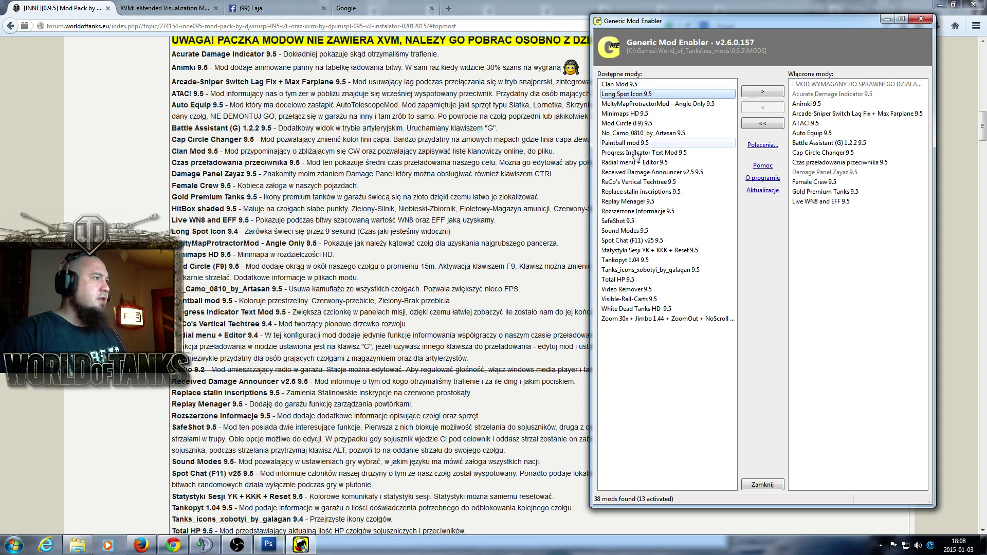
left_click(762, 91)
left_click(742, 327)
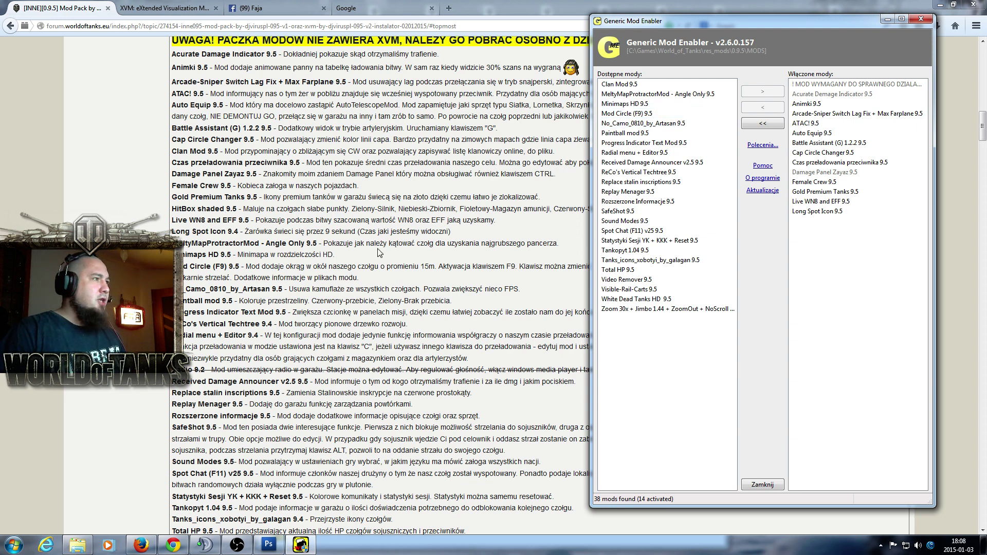
left_click(635, 94)
left_click(763, 92)
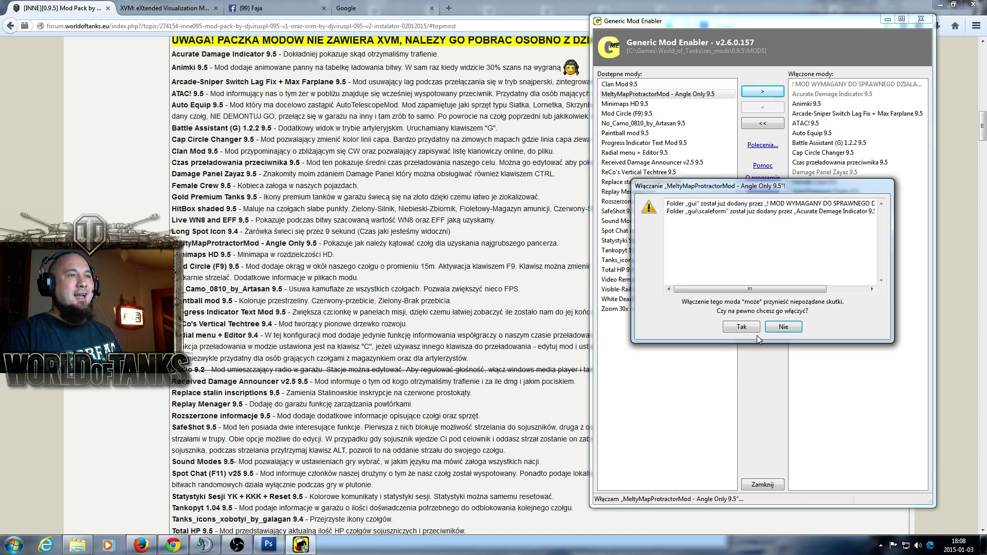
left_click(743, 326)
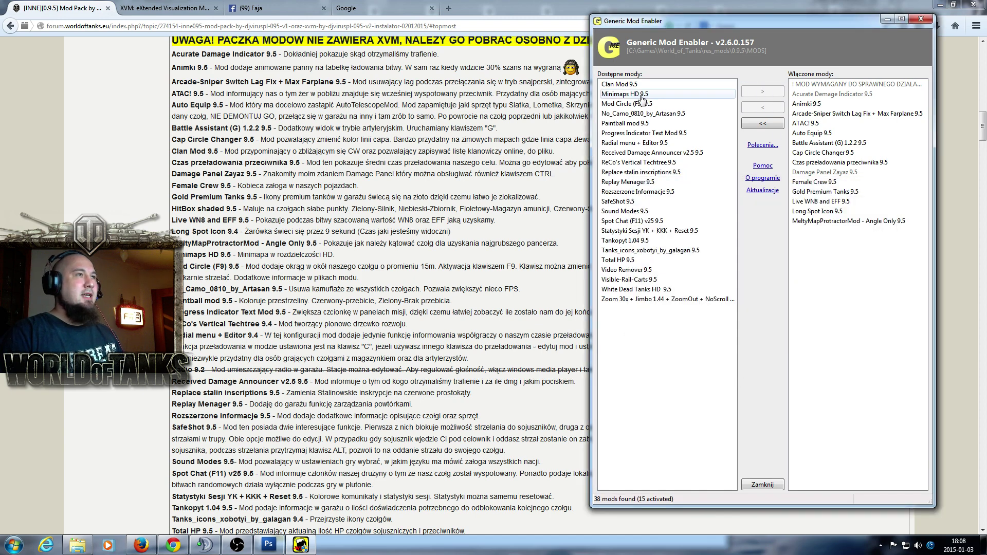
Enable Minimaps HD 9.5 and Paintball mod 9.5, leaving Mod Circle (F9) 9.5 and No_Camo_0810_by_Artasan 9.5 disabled.
left_click(641, 95)
left_click(756, 92)
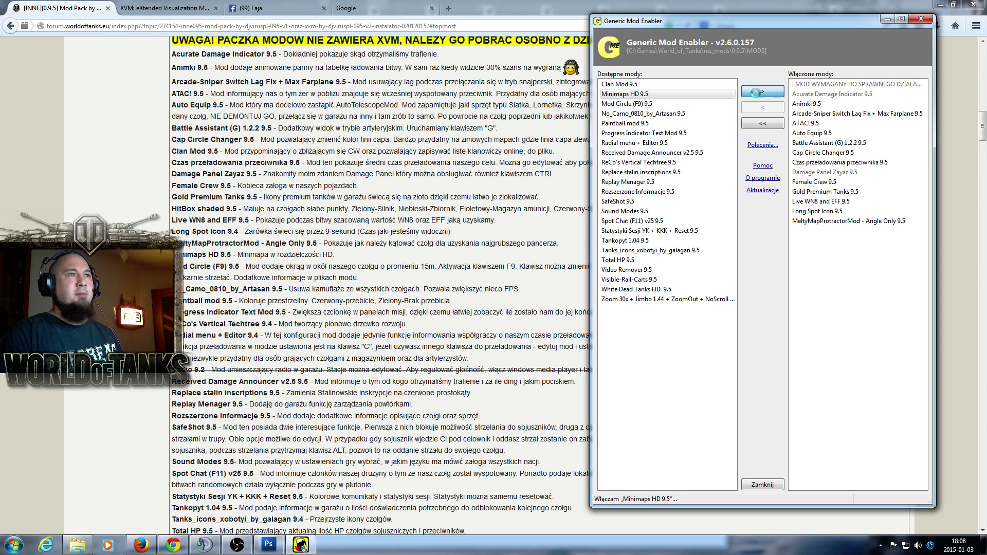
left_click(742, 329)
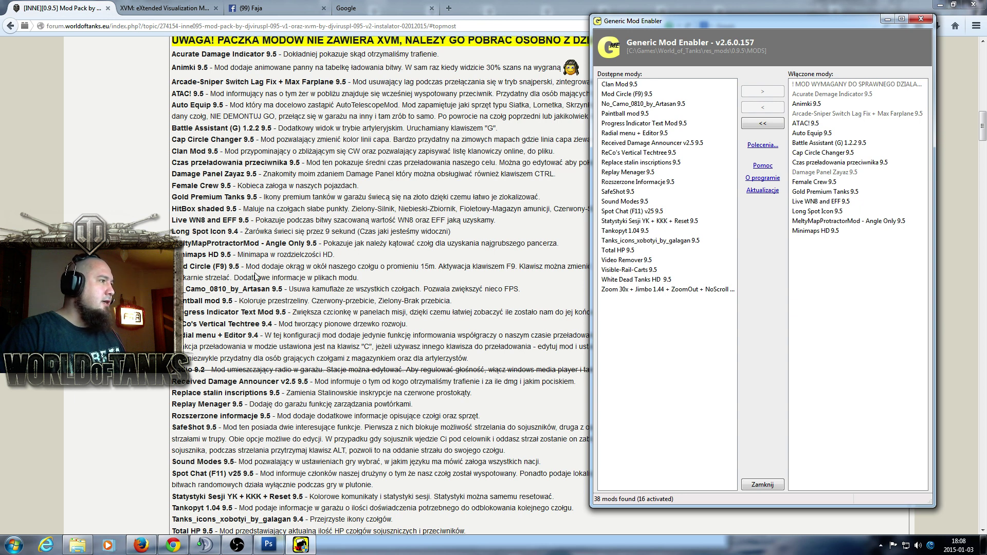
left_click(650, 106)
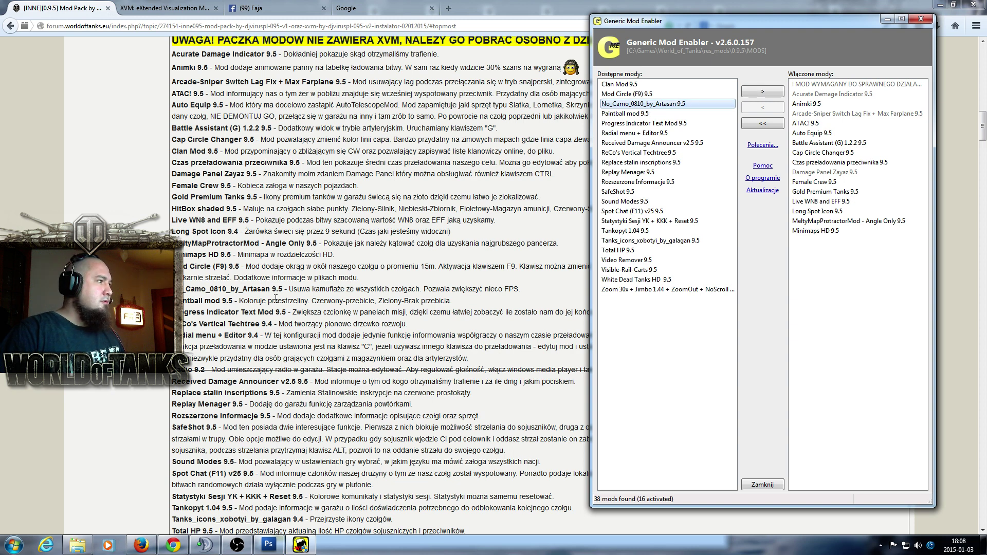
left_click(630, 113)
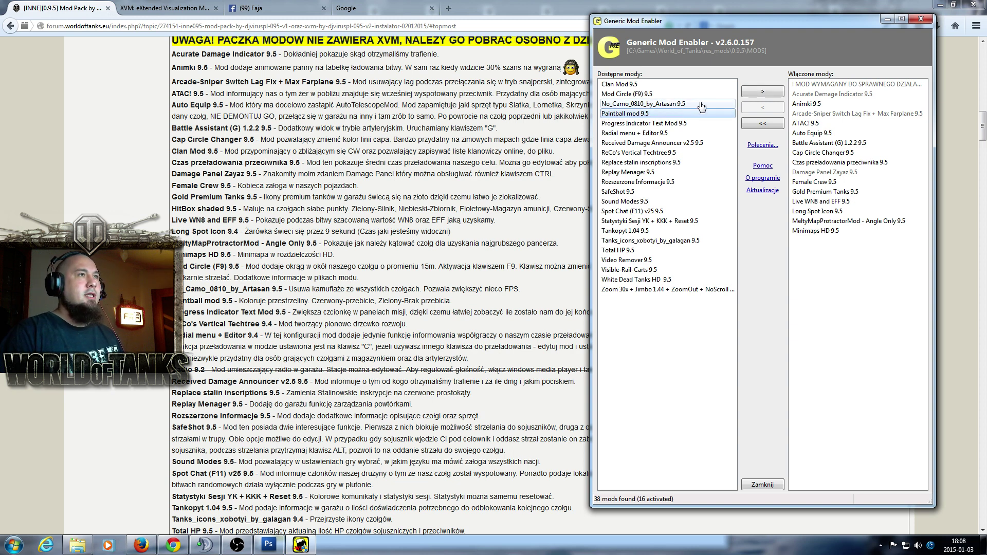
left_click(768, 92)
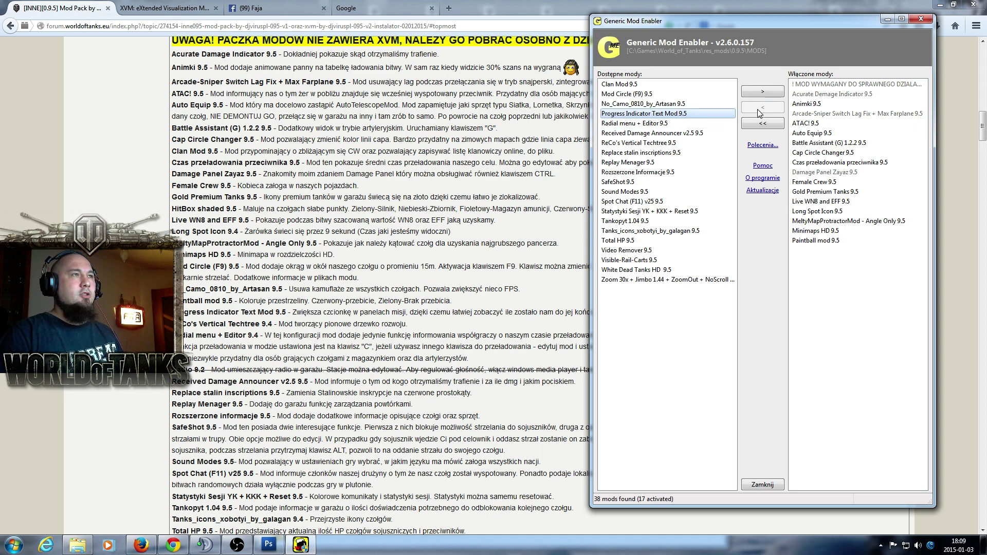
Enable Progress Indicator Text Mod 9.5 and Radial menu + Editor 9.5, accepting the folder overlaps.
left_click(761, 93)
left_click(741, 326)
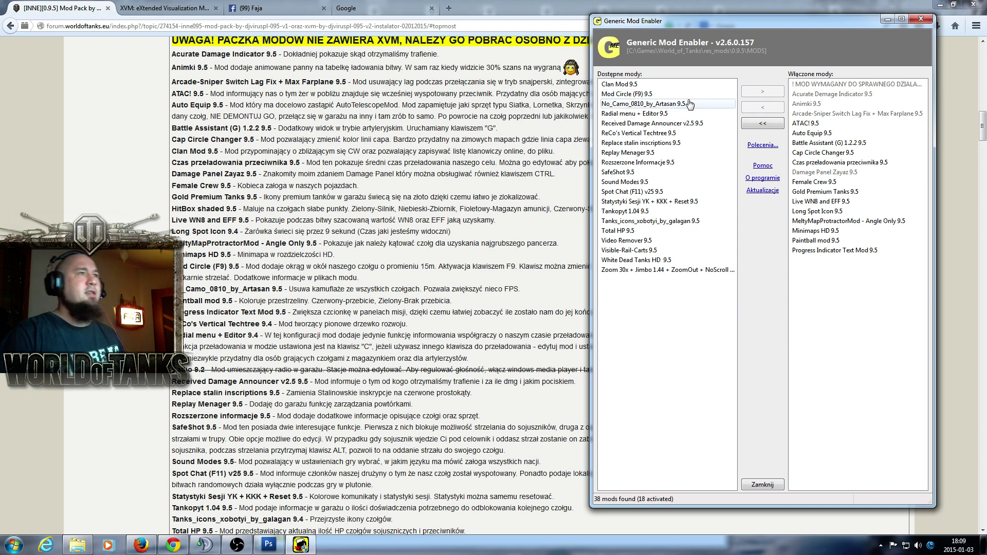
left_click(653, 94)
left_click(653, 114)
left_click(769, 92)
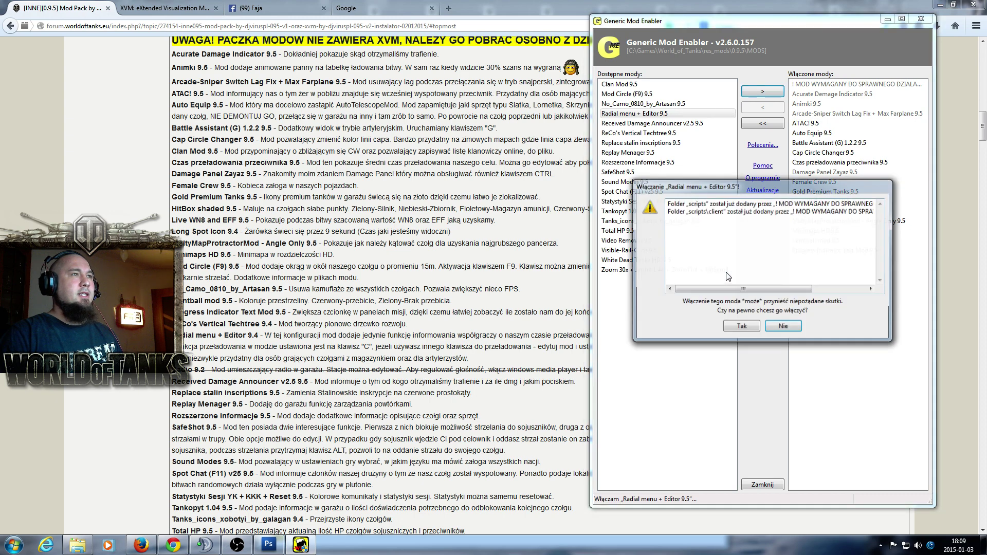
left_click(742, 328)
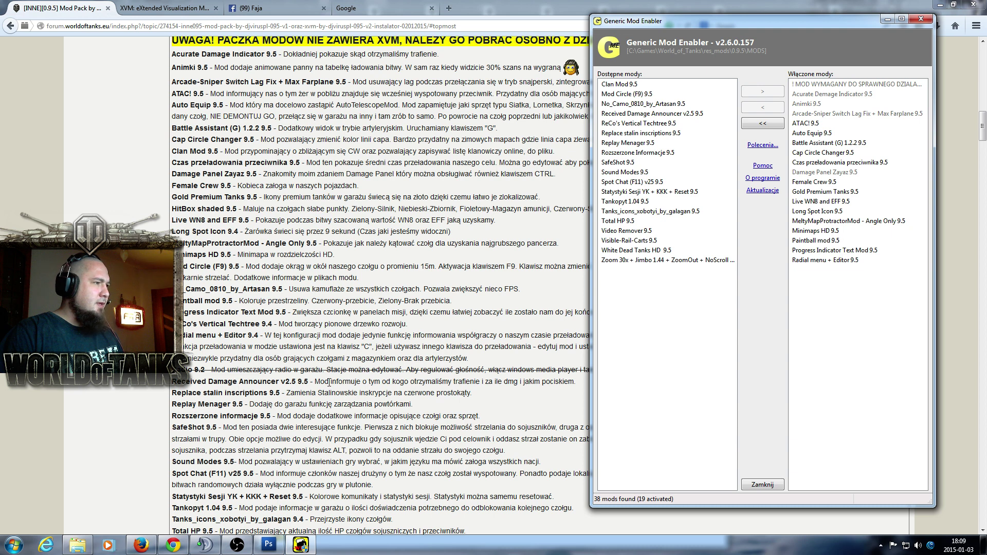
Enable Received Damage Announcer v2.5 9.5 and ReCo's Vertical Techtree 9.5, accepting the folder overlaps.
left_click(669, 114)
left_click(771, 93)
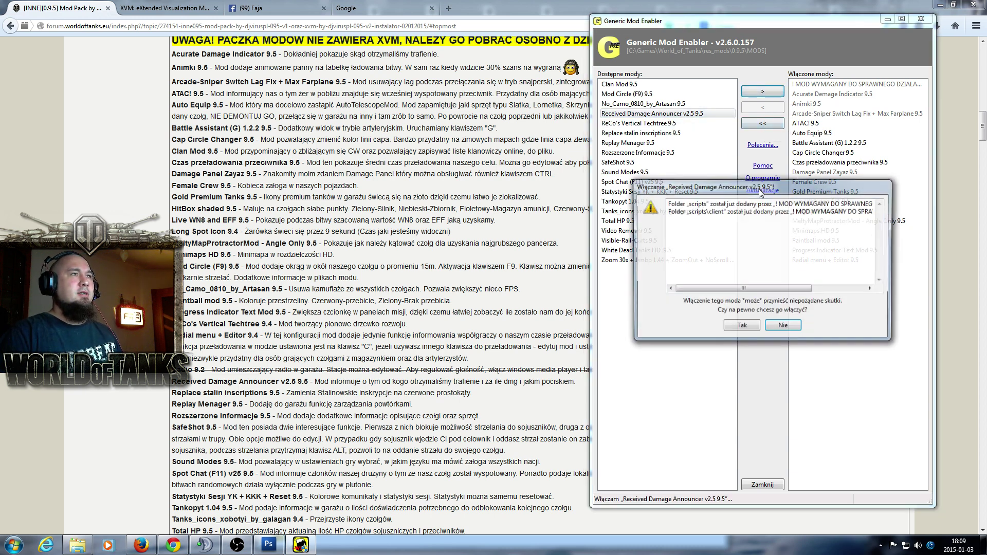
left_click(742, 327)
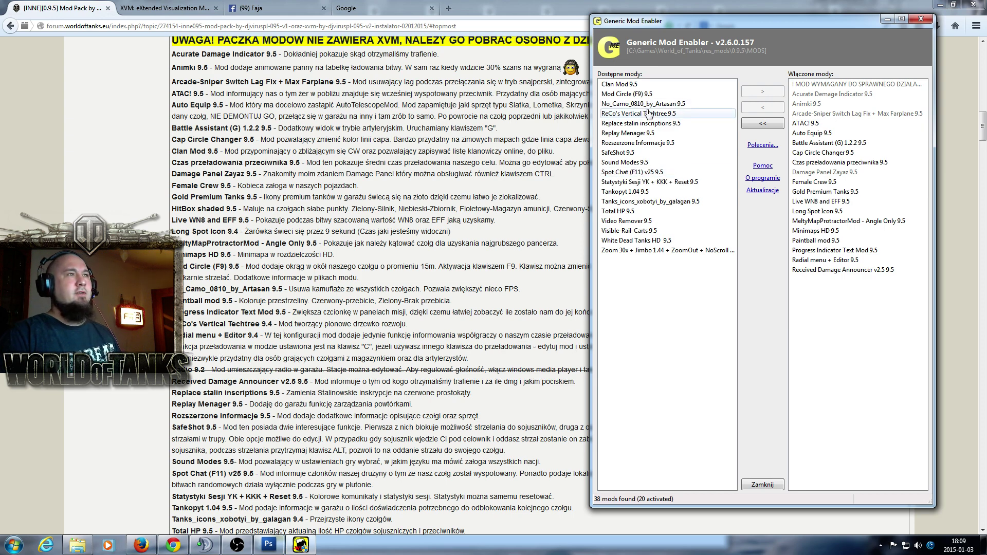
left_click(664, 114)
left_click(761, 93)
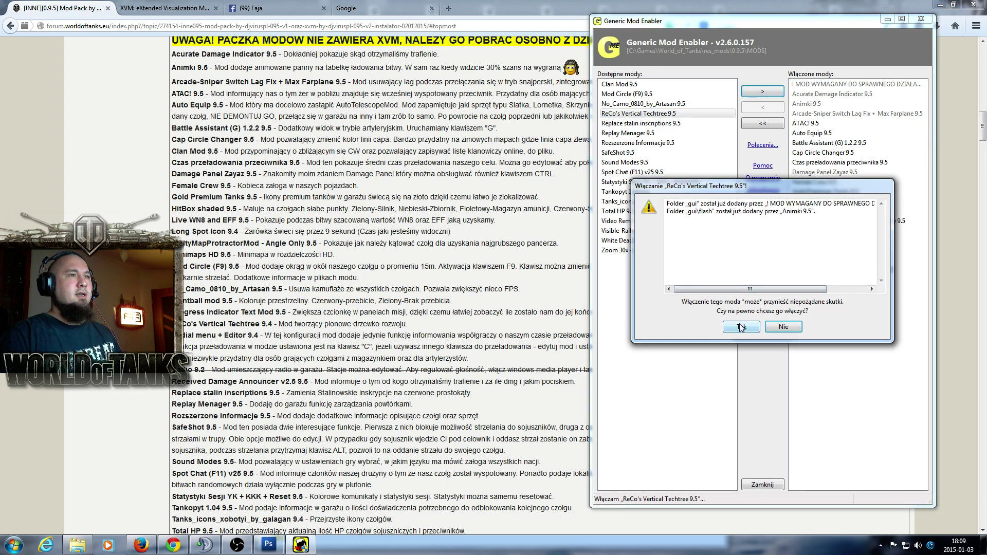
left_click(742, 328)
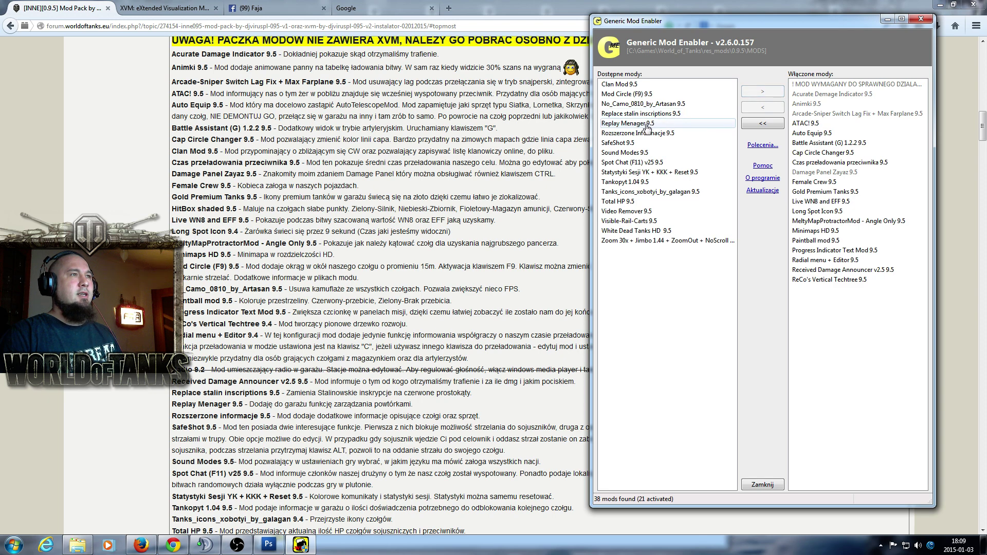
Enable Replay Menager 9.5 and Rozszerzone Informacje 9.5, accepting the folder overlaps.
left_click(649, 123)
left_click(762, 92)
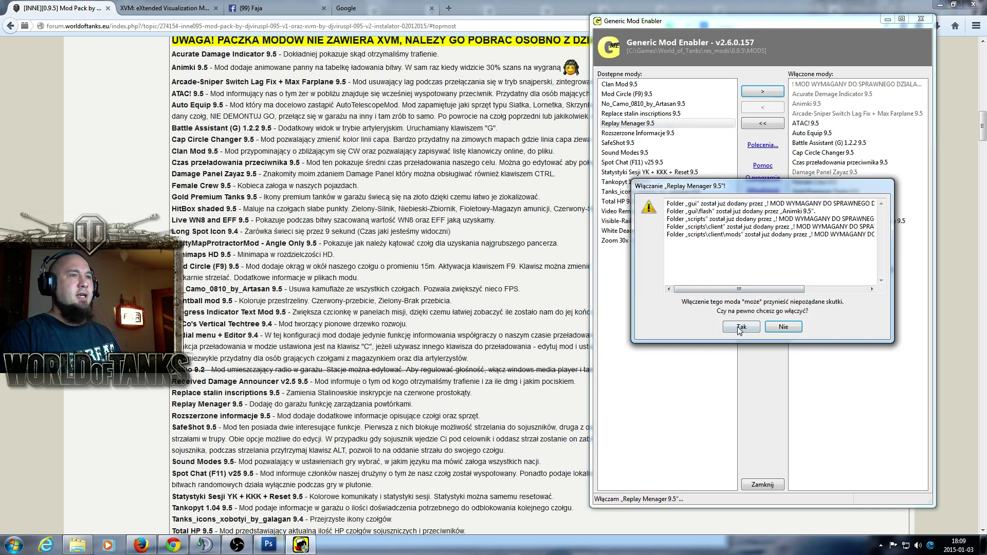
left_click(741, 328)
left_click(649, 123)
left_click(762, 92)
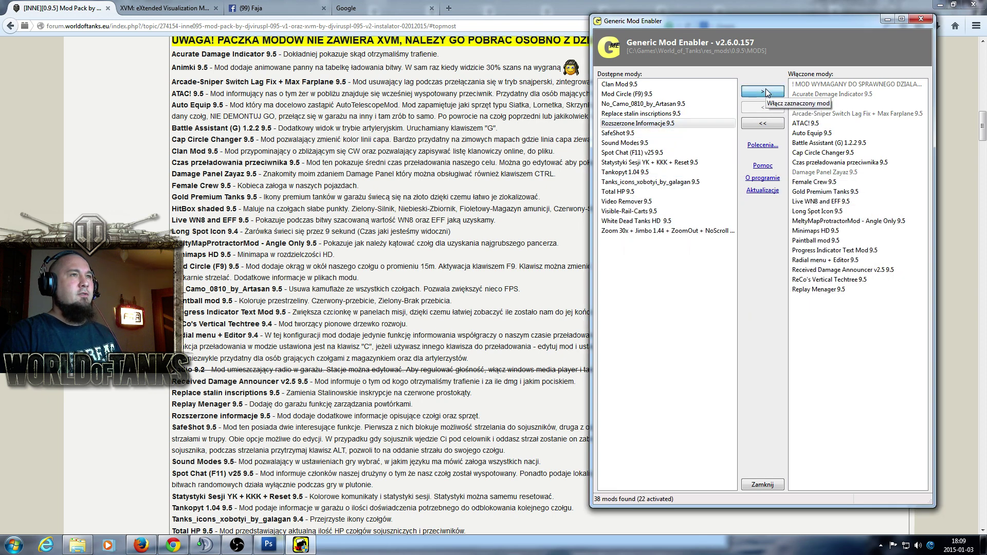
left_click(741, 327)
Enable SafeShot 9.5 and Spot Chat (F11) v25 9.5, accepting the folder overlaps and leaving Sound Modes 9.5 disabled.
left_click(649, 123)
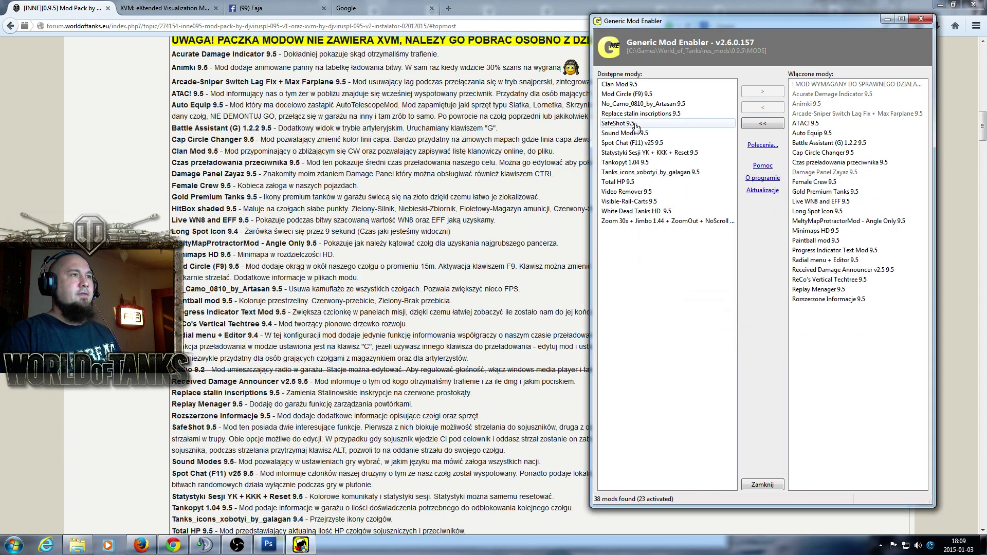
left_click(762, 92)
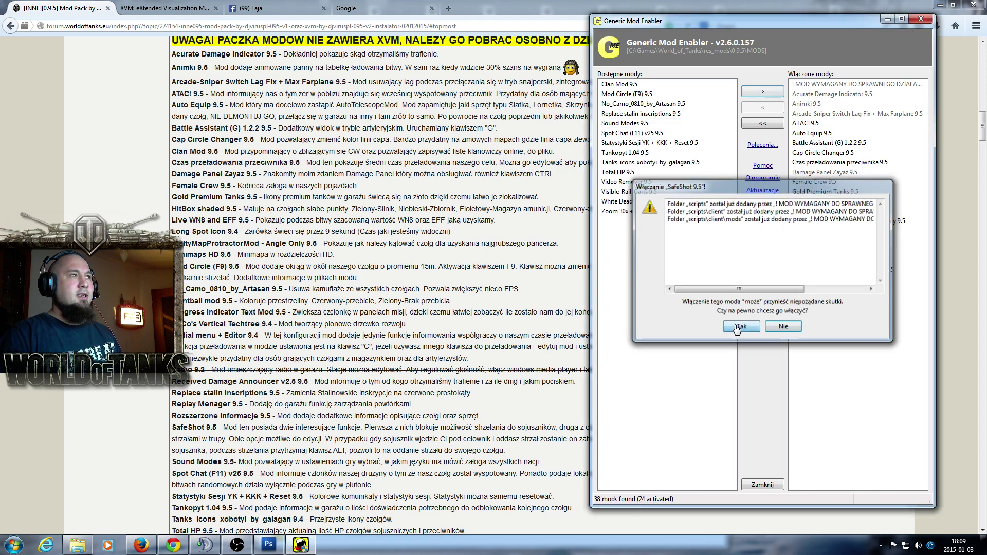
left_click(741, 327)
left_click(640, 134)
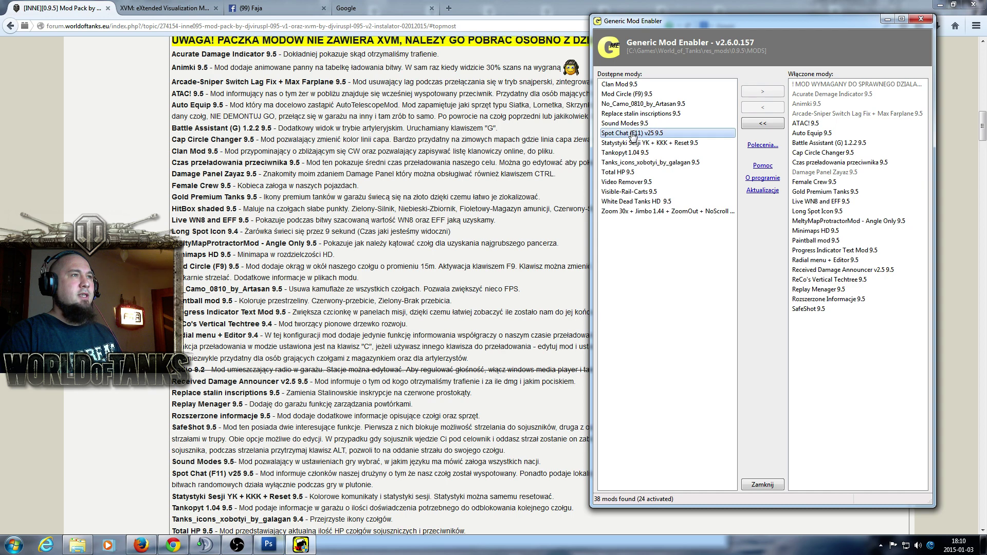
left_click(762, 92)
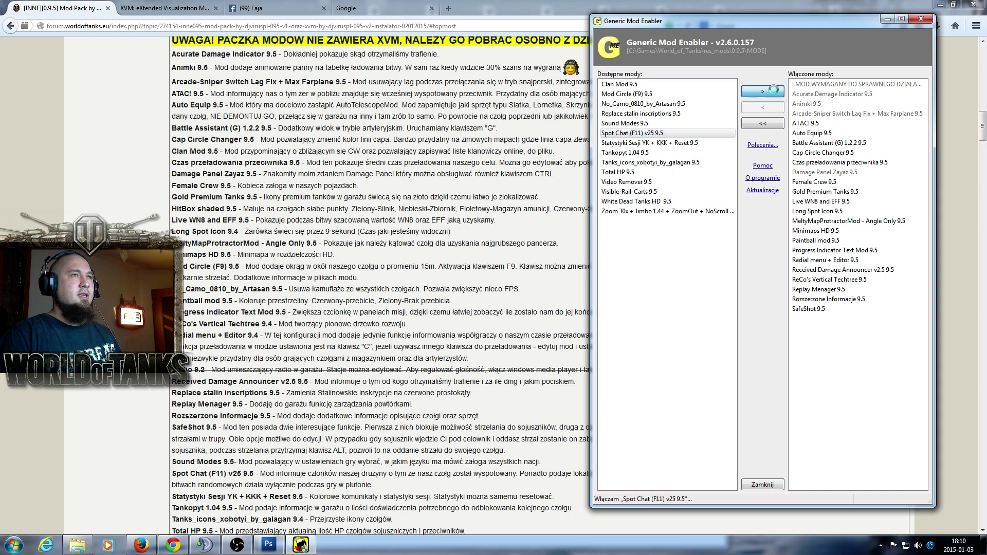
left_click(741, 327)
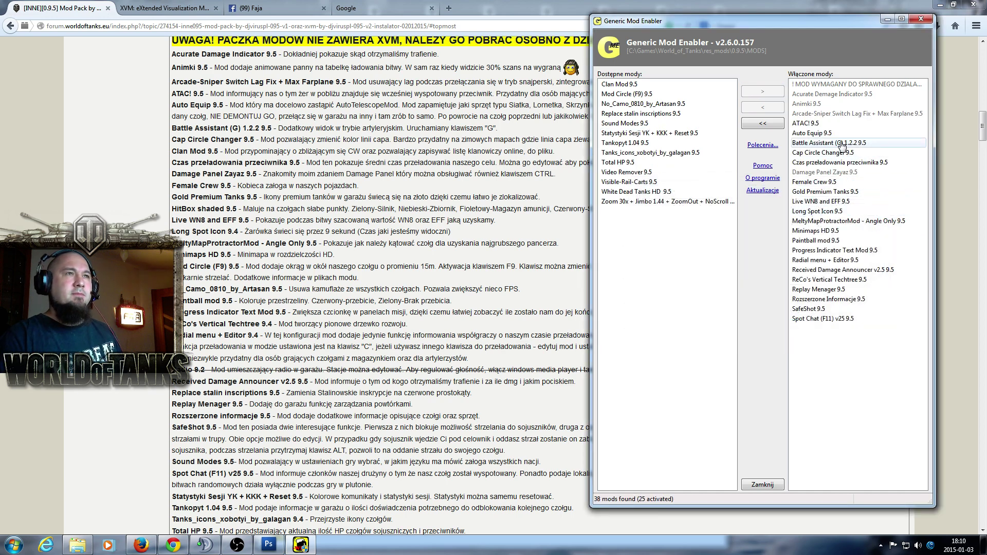
Disable Radial menu + Editor 9.5 and enable Statystyki Sesji YK + KKK + Reset 9.5.
left_click(833, 261)
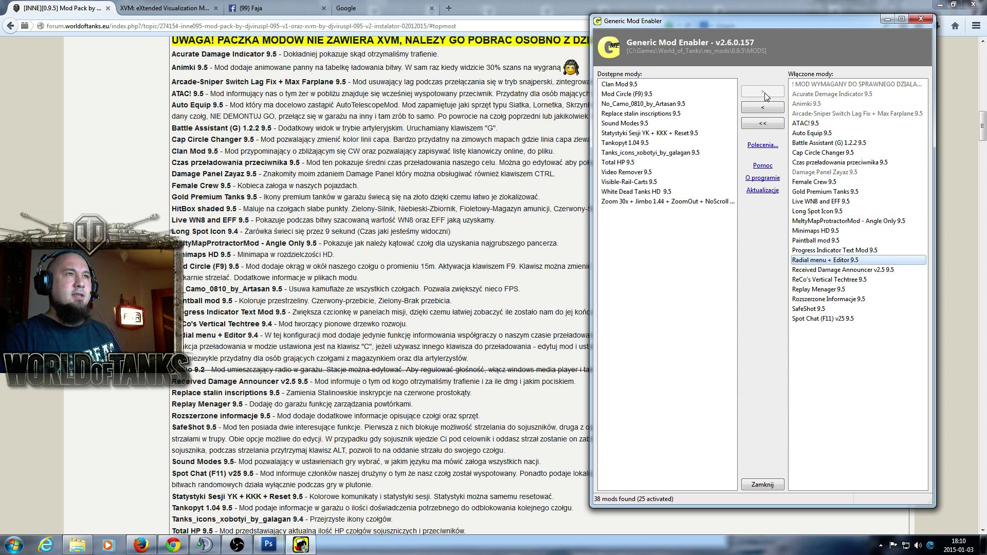
left_click(762, 107)
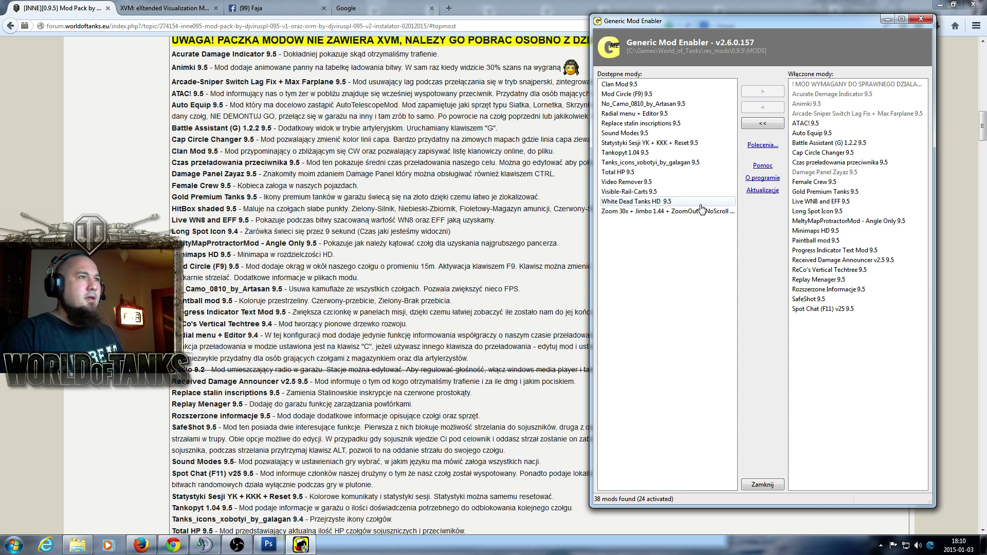
left_click(642, 134)
left_click(644, 143)
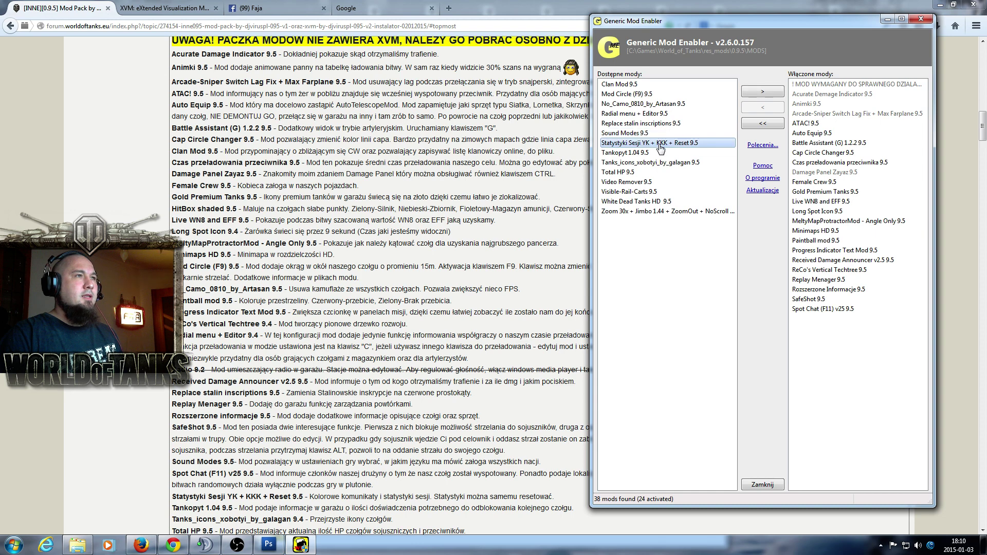
left_click(762, 92)
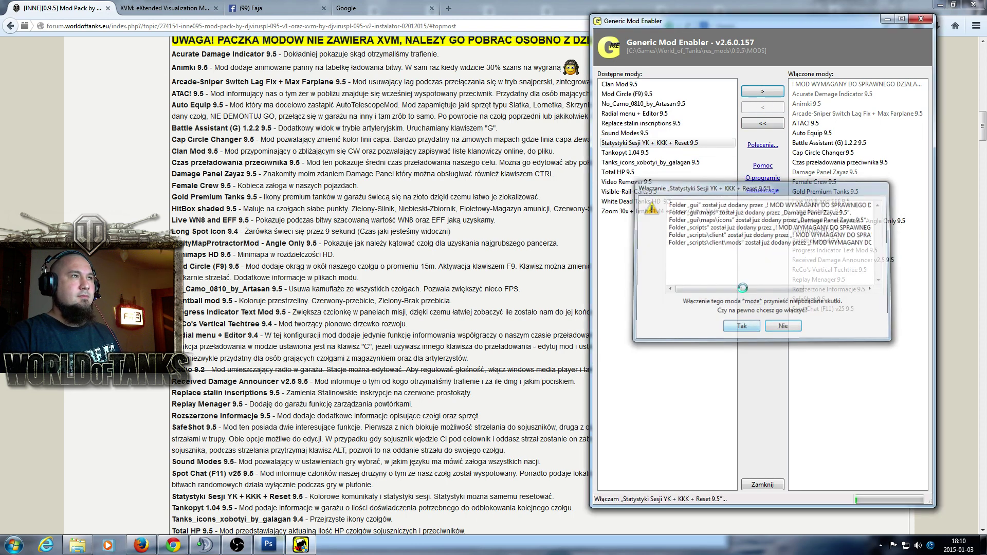
Consult the remaining mod descriptions on the forum page, and enable Tankopyt 1.04 9.5 and Tanks_icons_xobotyi_by_galagan 9.5.
left_click(133, 416)
scroll(133, 416, "down", 6)
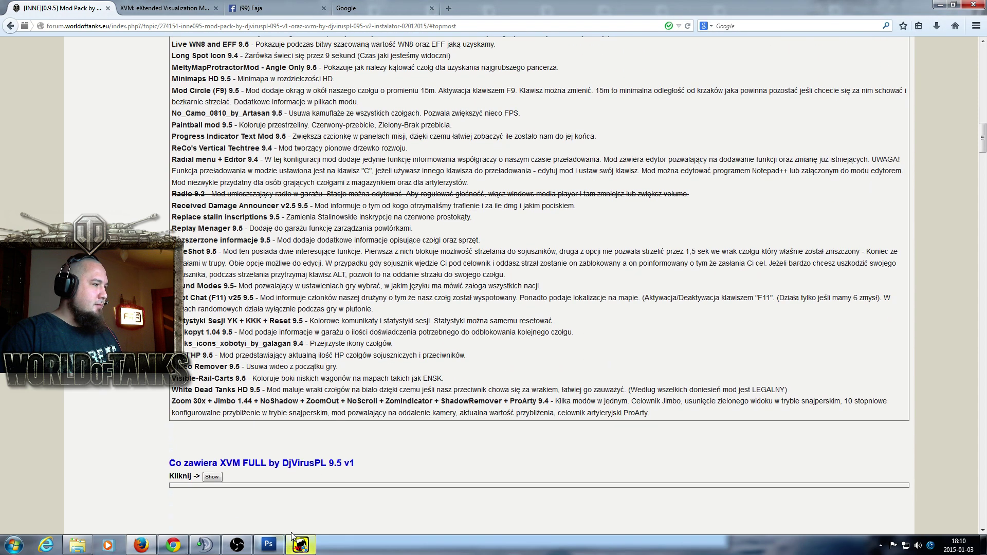
left_click(297, 543)
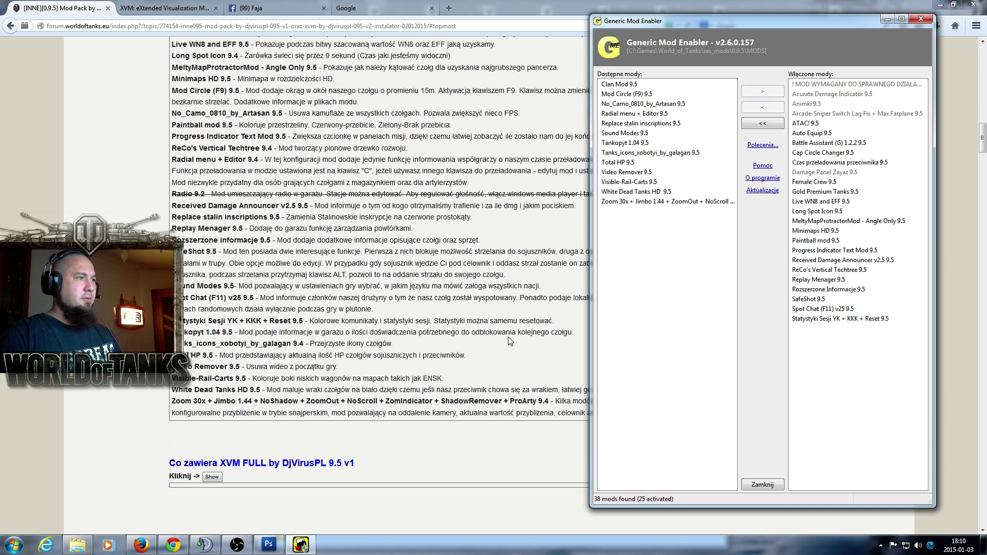
left_click(636, 143)
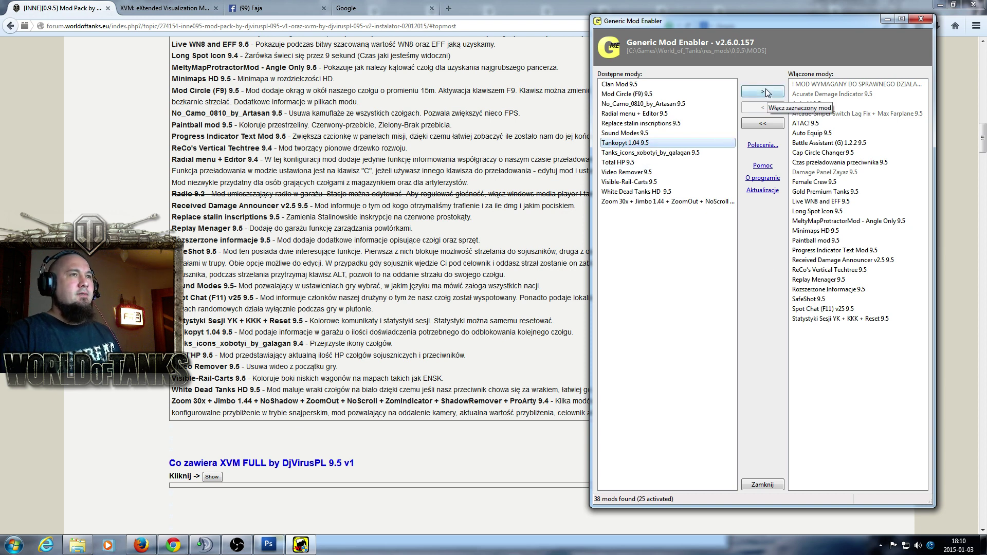
left_click(765, 91)
left_click(746, 332)
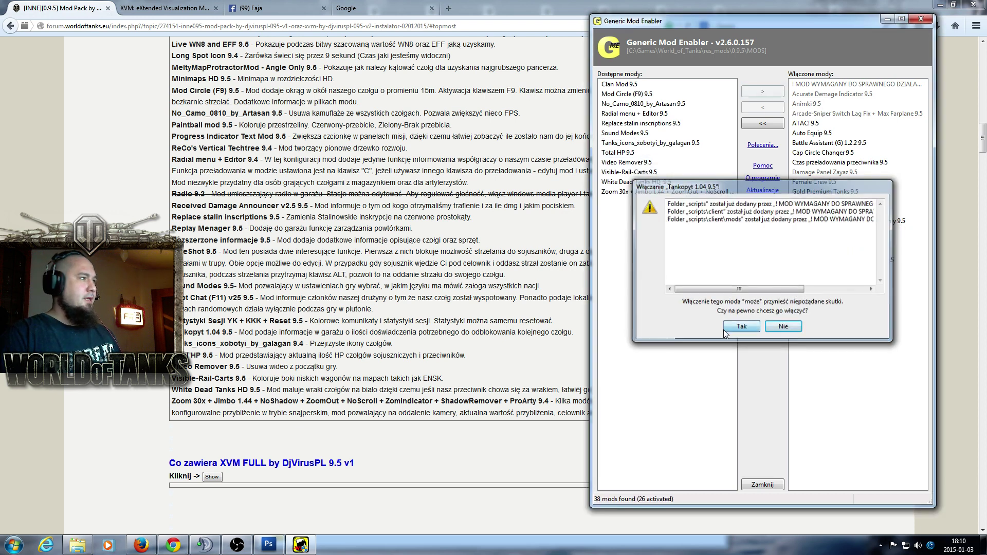
left_click(651, 143)
left_click(763, 91)
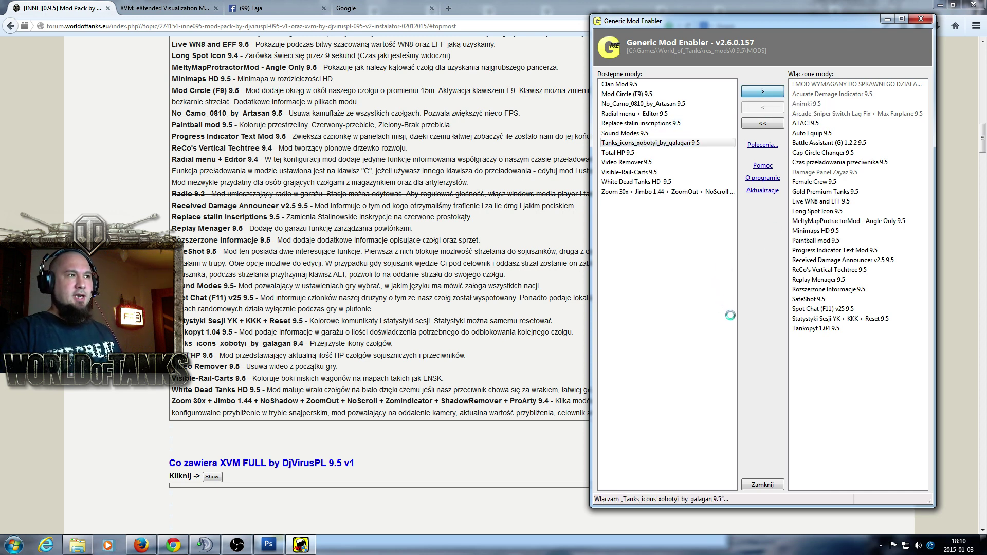
left_click(750, 331)
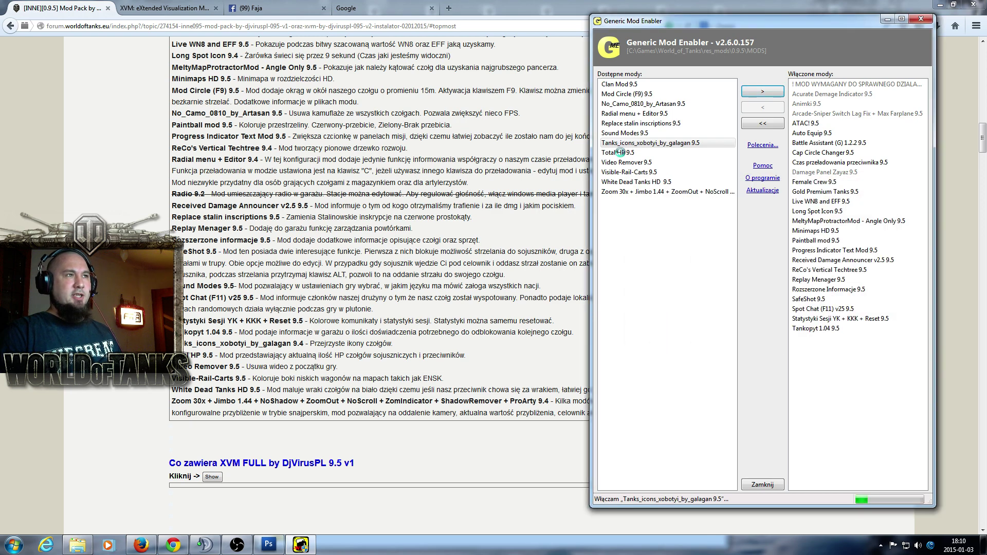
Enable Total HP 9.5 and Video Remover 9.5, accepting the folder overlaps.
left_click(619, 143)
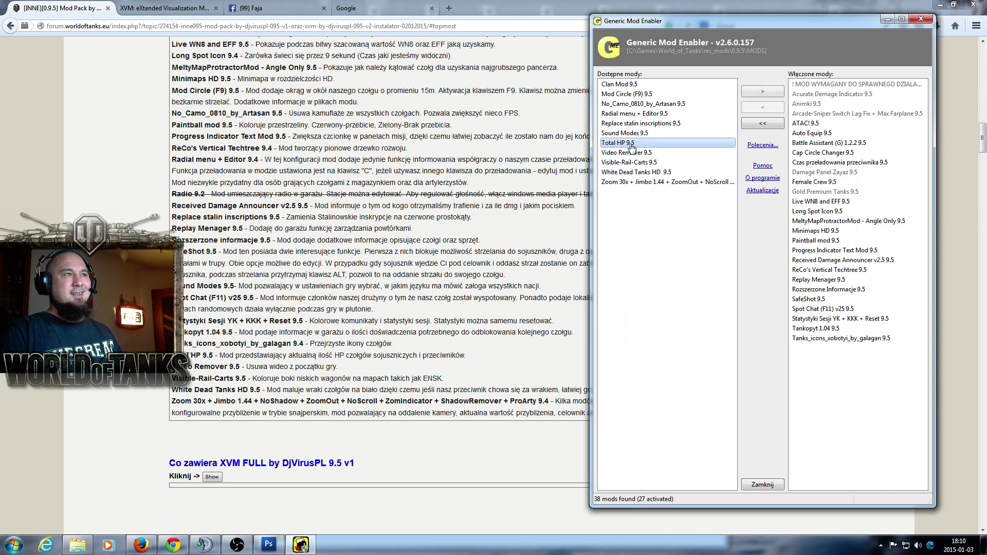
left_click(771, 92)
left_click(742, 327)
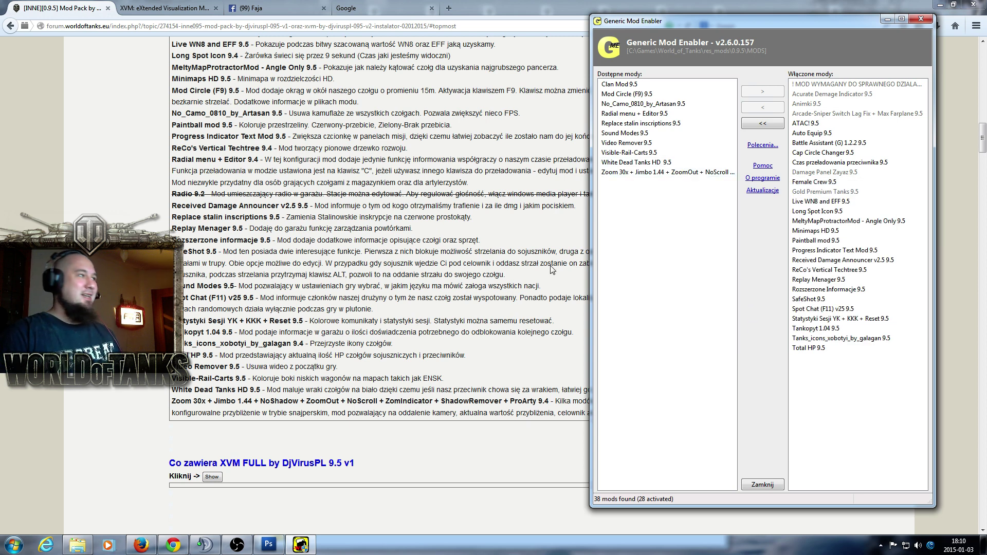
left_click(644, 146)
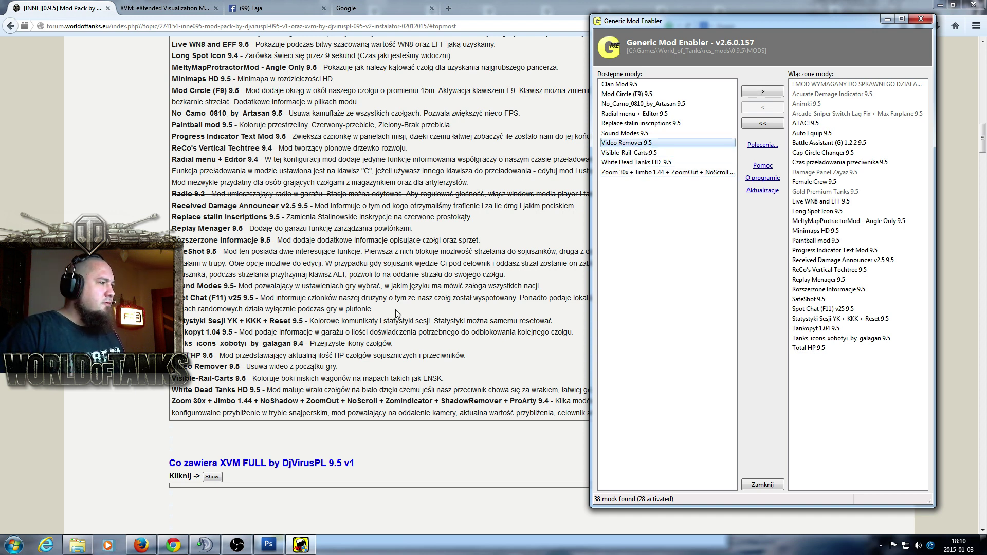
left_click(762, 91)
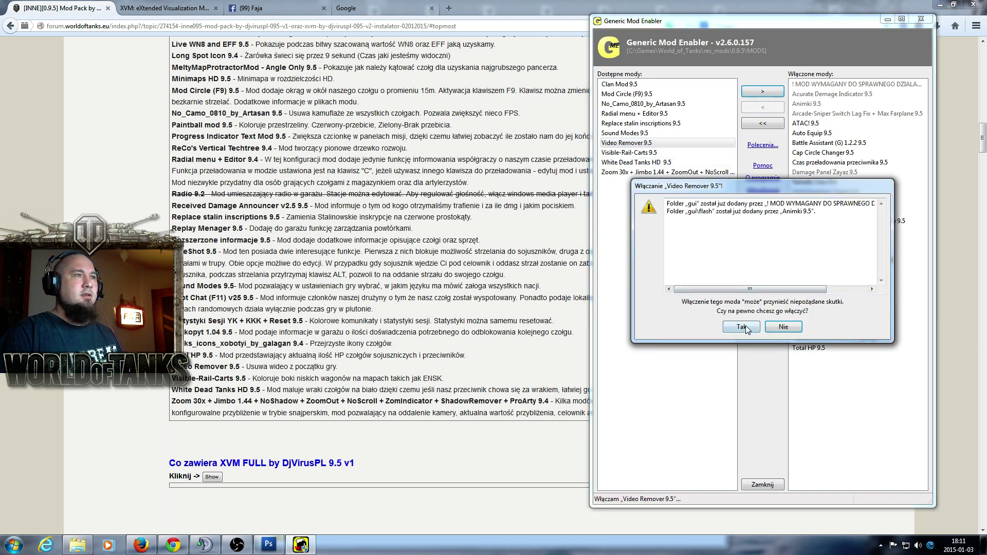
left_click(742, 327)
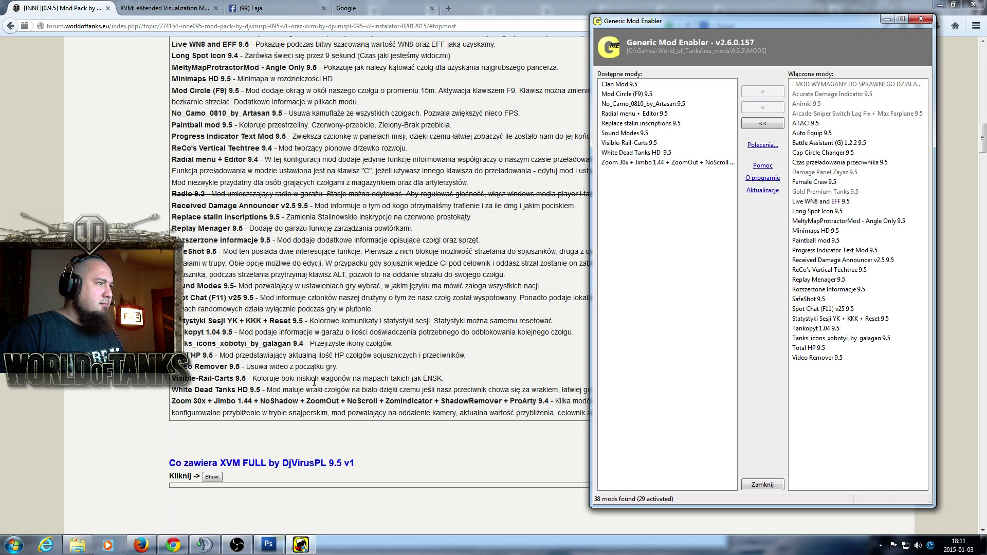
Enable Visible-Rail-Carts 9.5 and White Dead Tanks HD 9.5, accepting the folder overlaps.
left_click(688, 143)
left_click(762, 91)
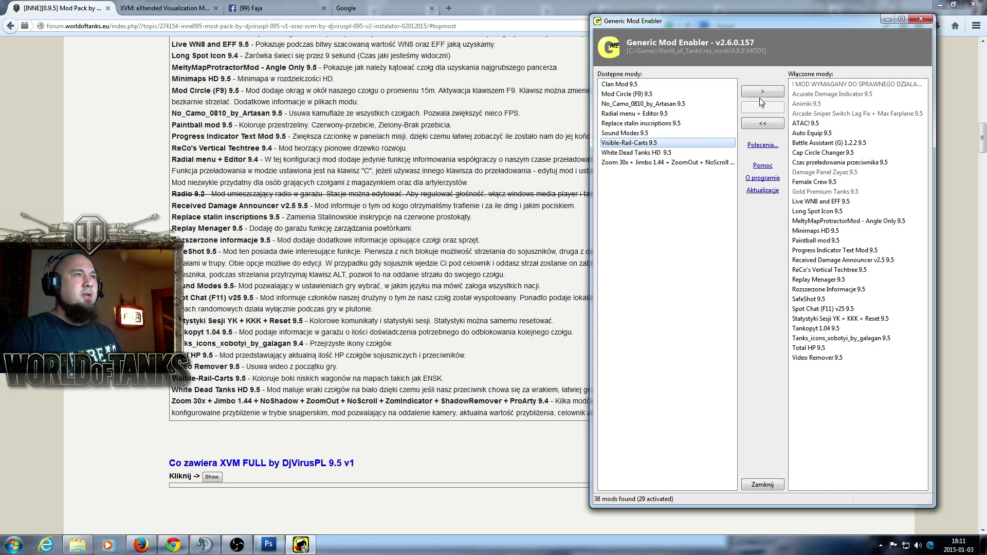
left_click(754, 326)
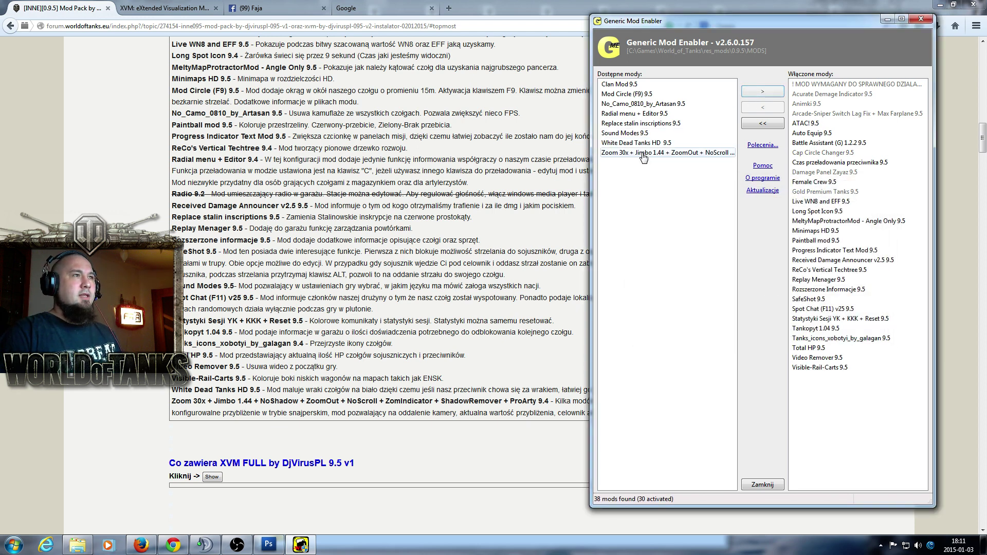
left_click(641, 144)
left_click(762, 92)
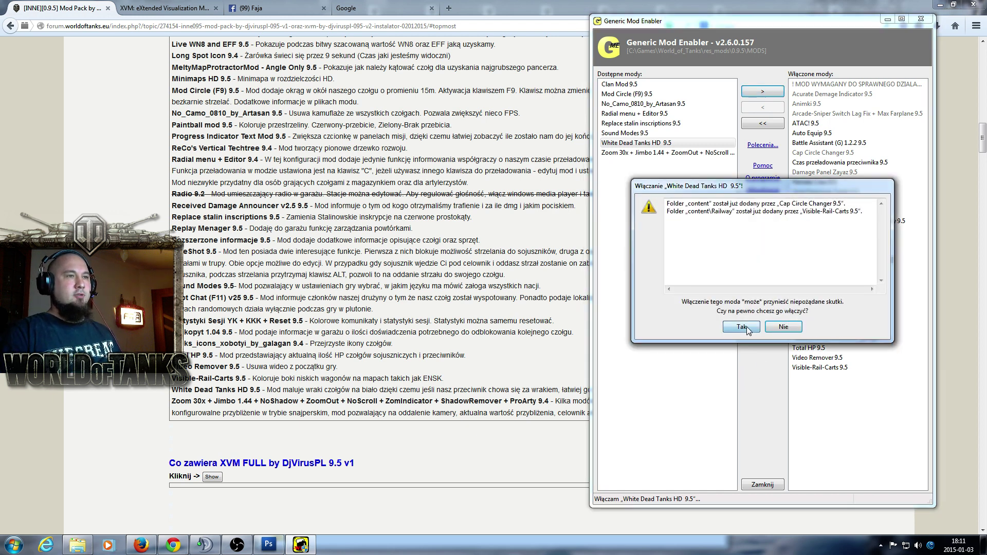
left_click(743, 327)
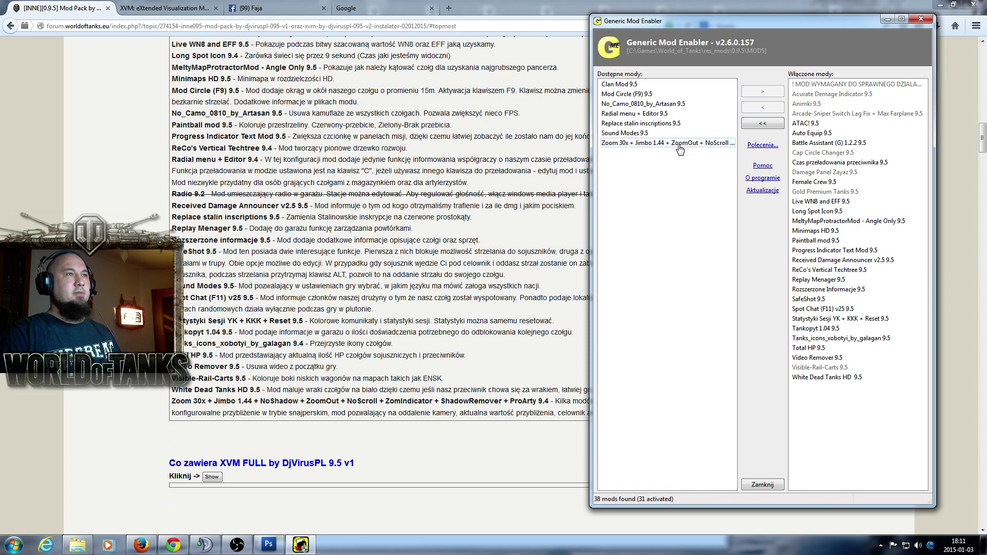
Enable the Zoom 30x + Jimbo 1.44 + ZoomOut + NoScroll mod, accepting the folder overlaps, and close Generic Mod Enabler.
left_click(680, 144)
left_click(763, 91)
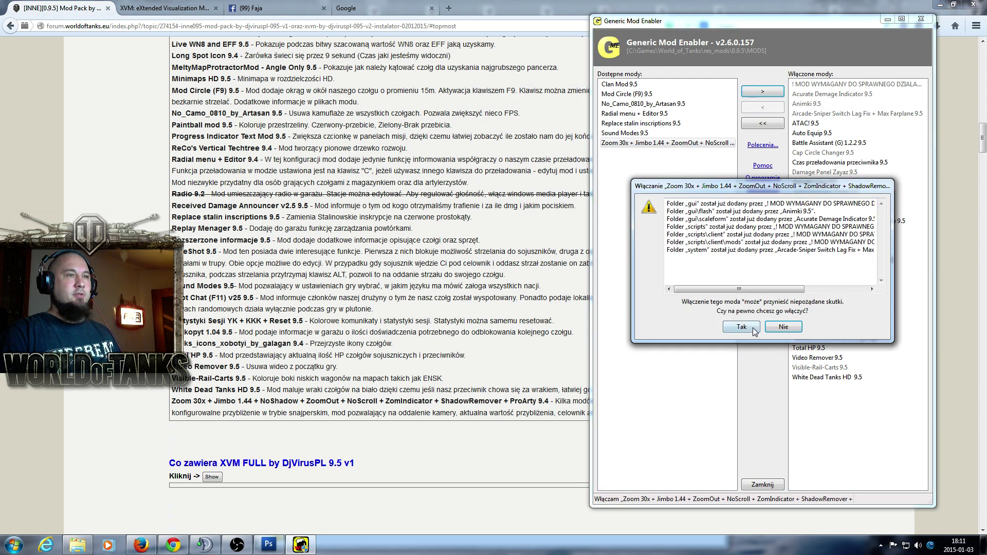
left_click(742, 327)
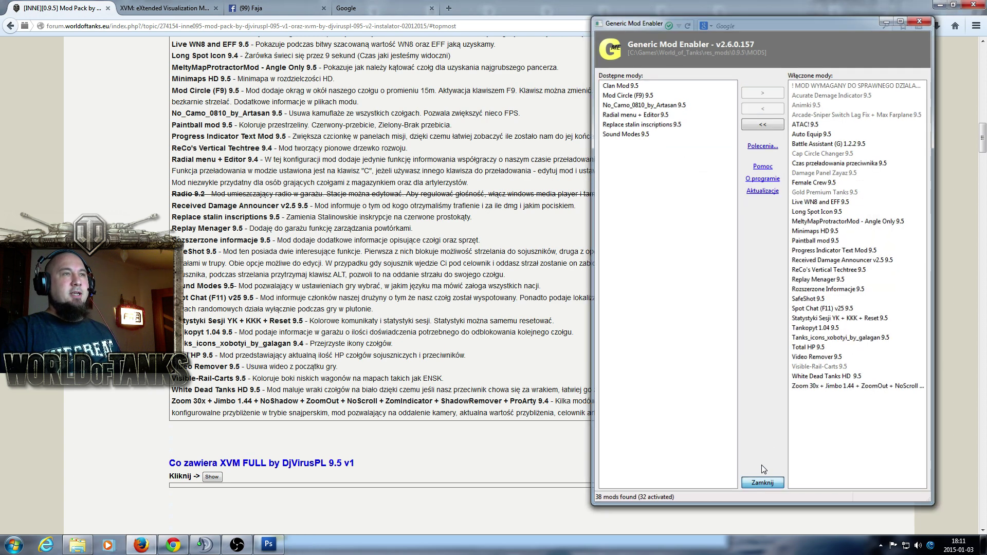
left_click(762, 482)
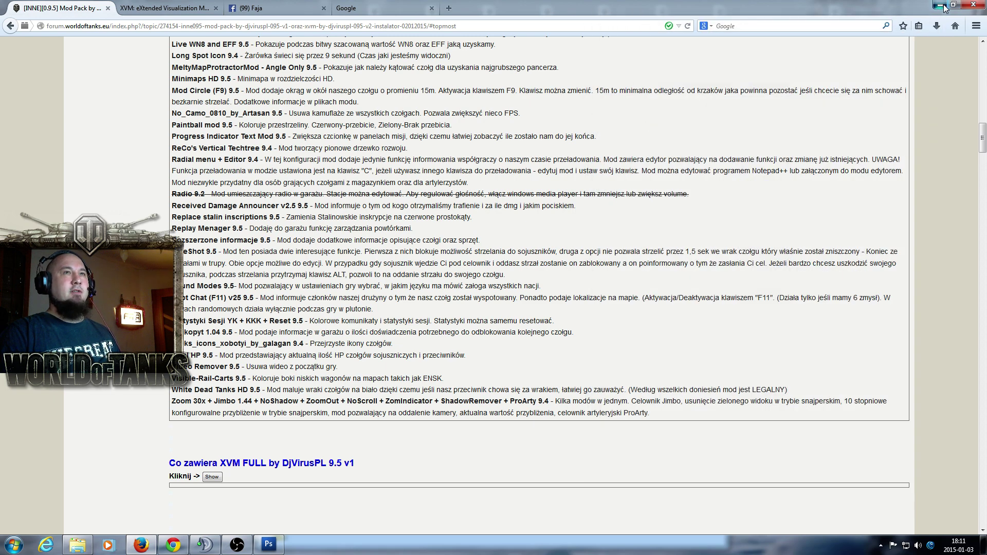
Install XVM FULL 5.5.0 conf by DjVirusPL 0.9.5 v2 into C:\Games\World_of_Tanks and bring the World_of_Tanks folder window fully into view.
left_click(944, 7)
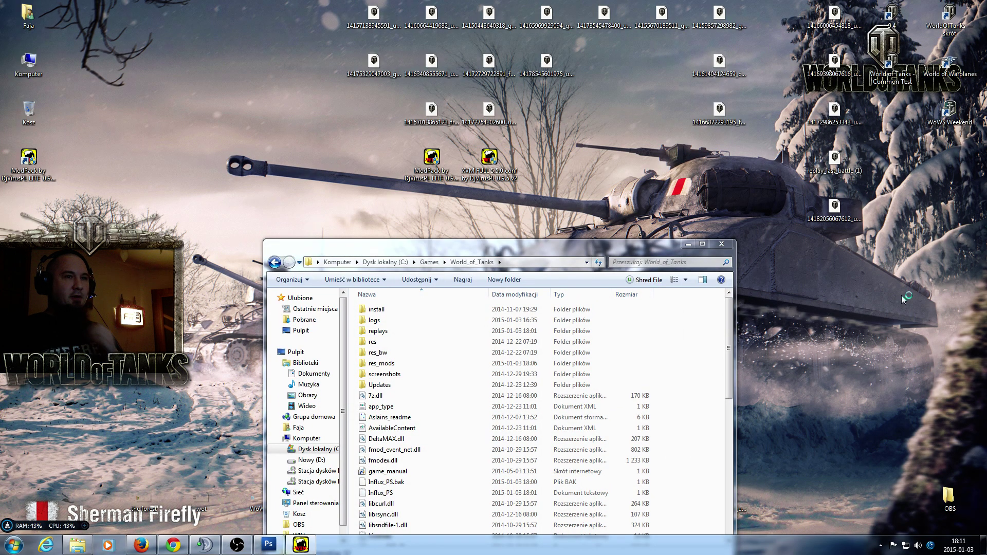
left_click(552, 352)
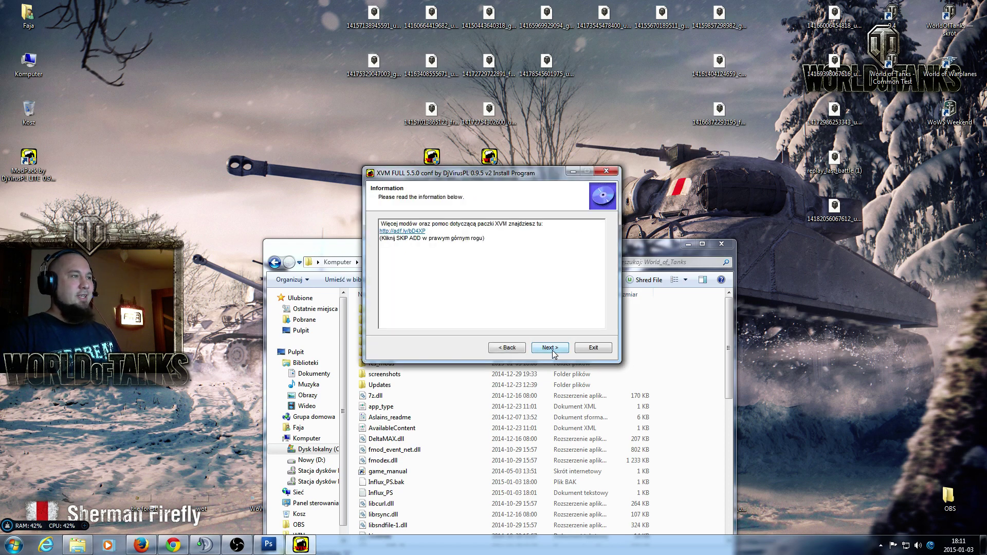
left_click(552, 352)
left_click(463, 316)
left_click(558, 350)
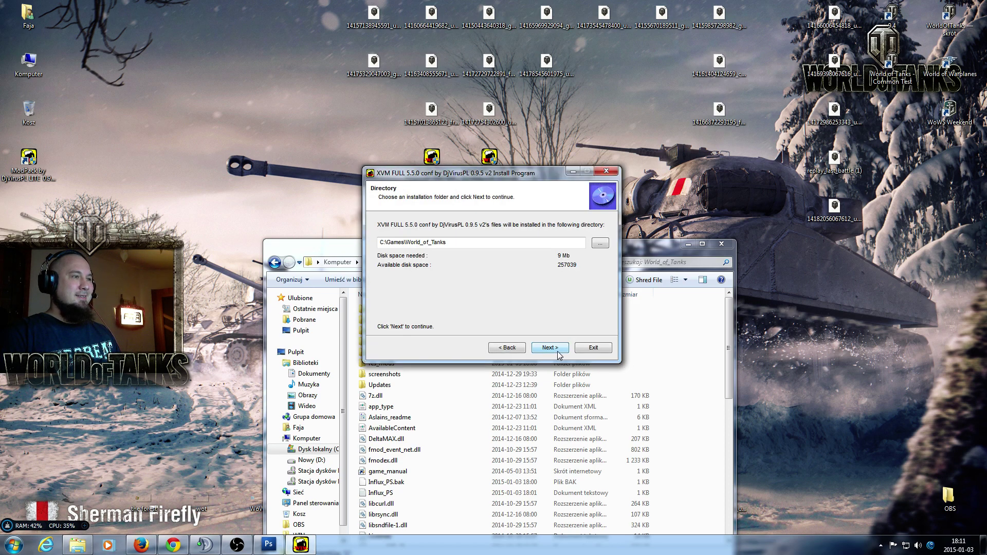
left_click(560, 352)
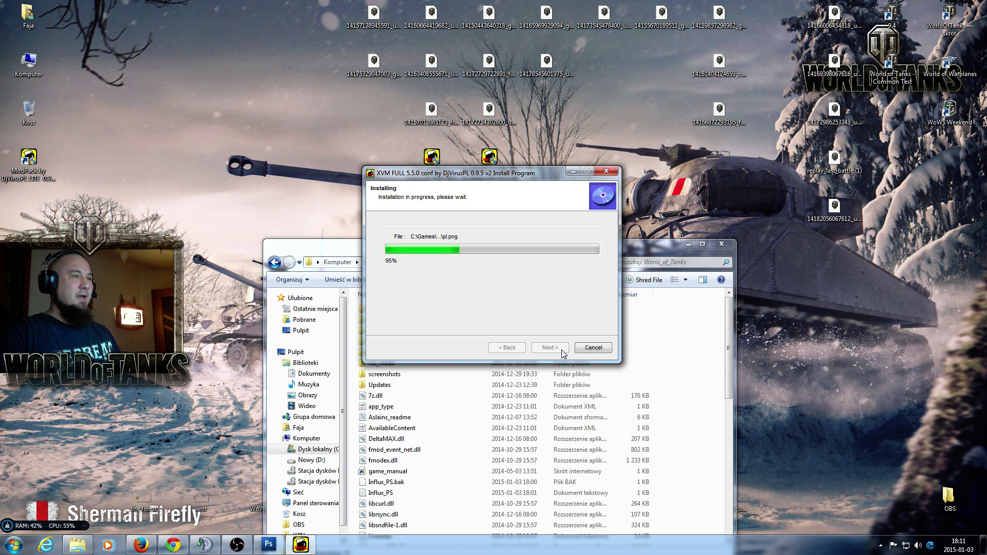
left_click(564, 350)
left_click(586, 349)
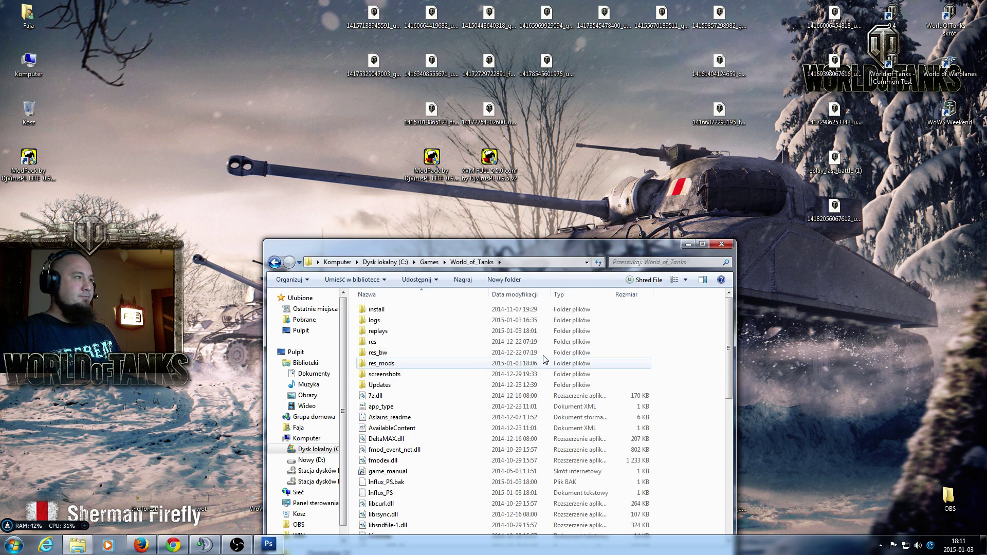
left_click_drag(406, 250, 386, 137)
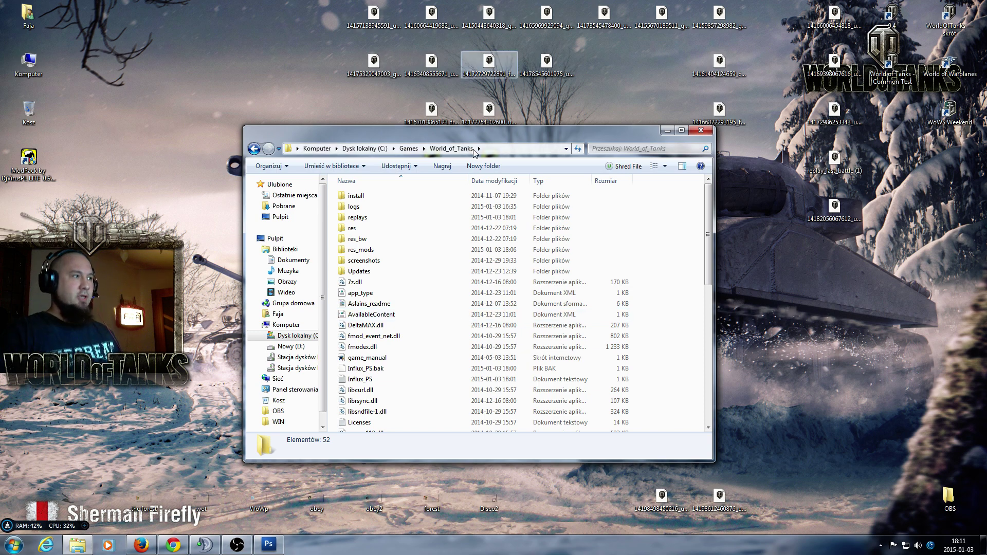
Open the res_mods\xvm\res folder, preview the SixthSense PNG image and close the preview.
double_click(372, 250)
double_click(354, 217)
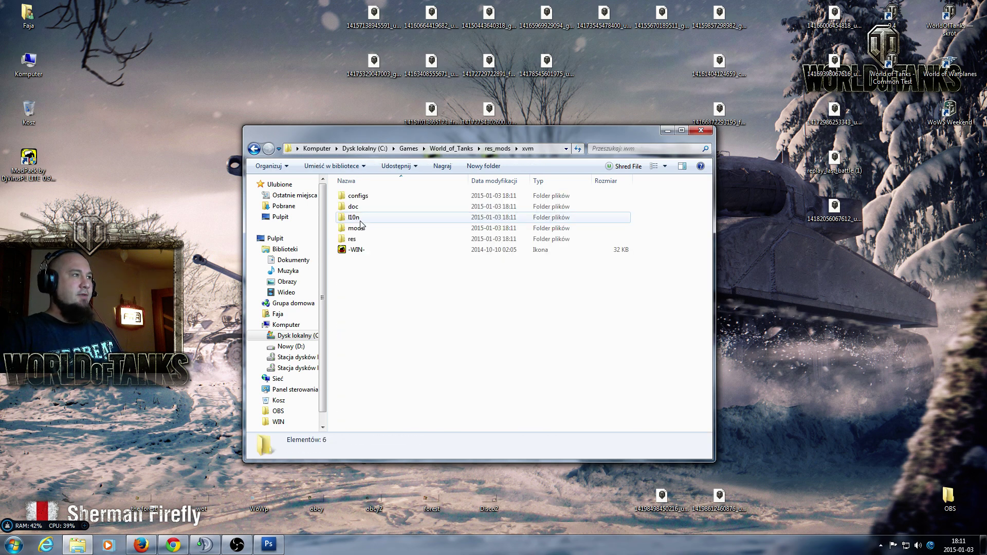
double_click(360, 229)
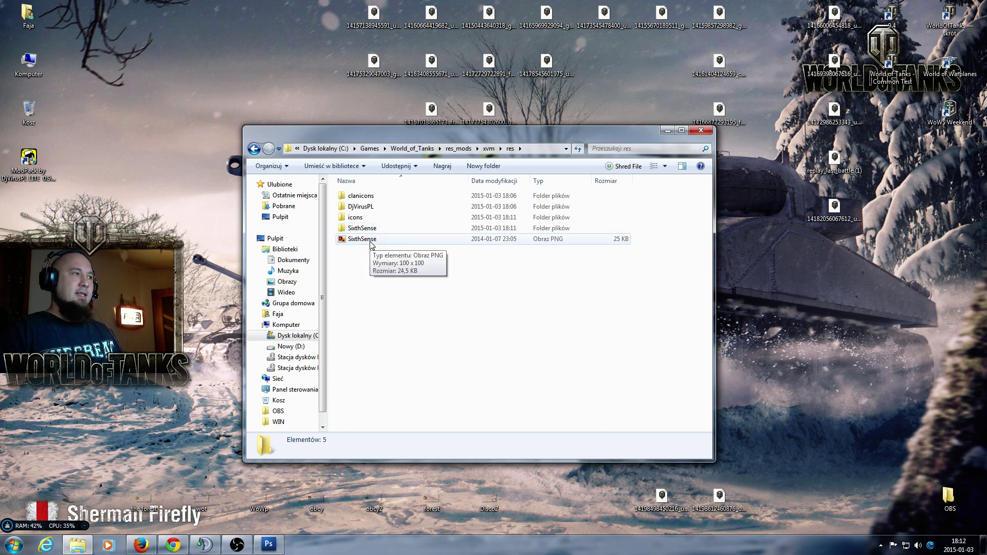
double_click(370, 241)
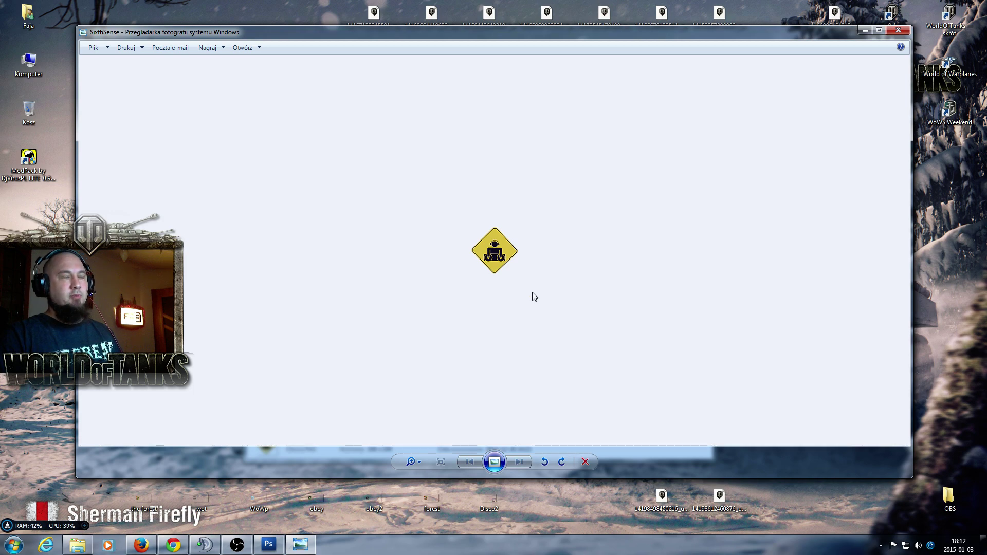
left_click(899, 32)
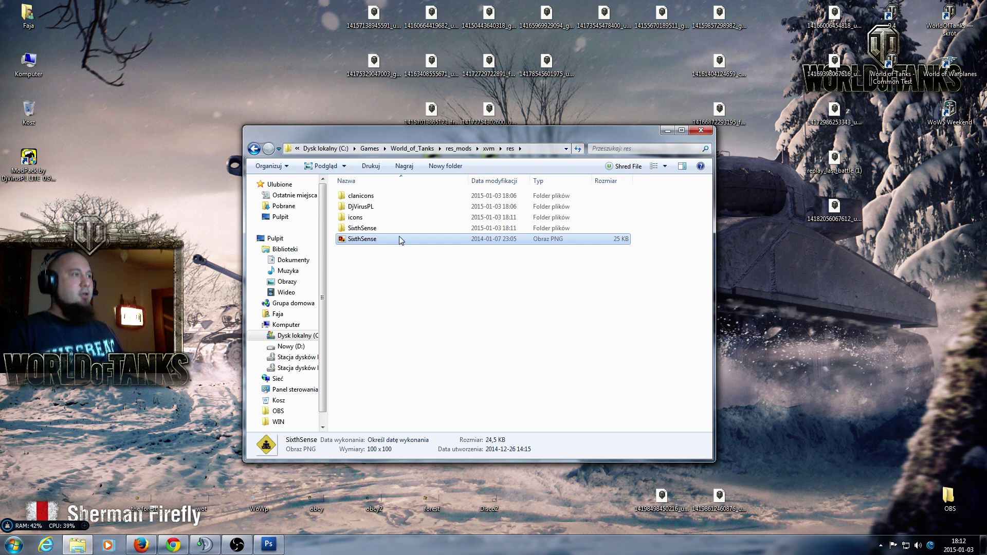
Copy the Zarowa image from the SixthSense subfolder onto the desktop.
double_click(399, 228)
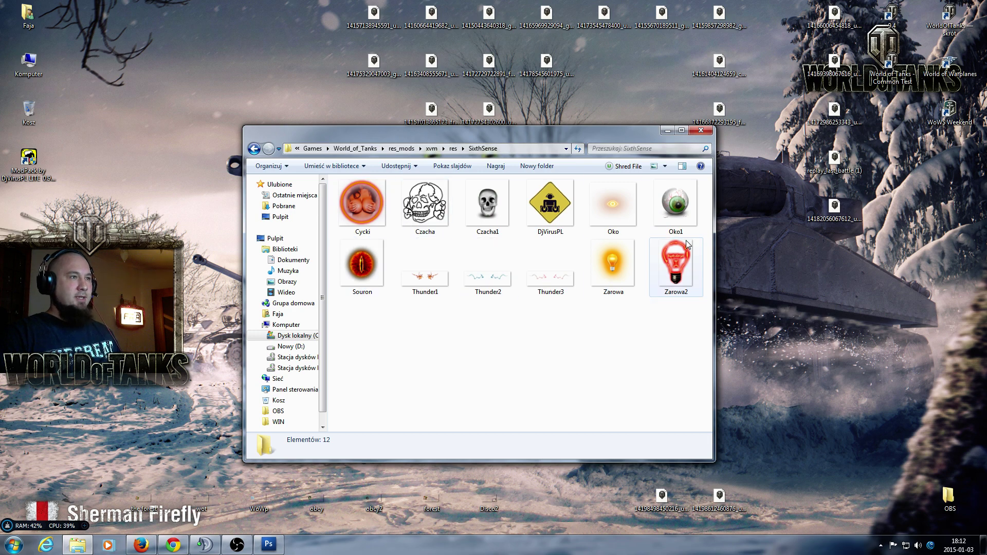
left_click(617, 272)
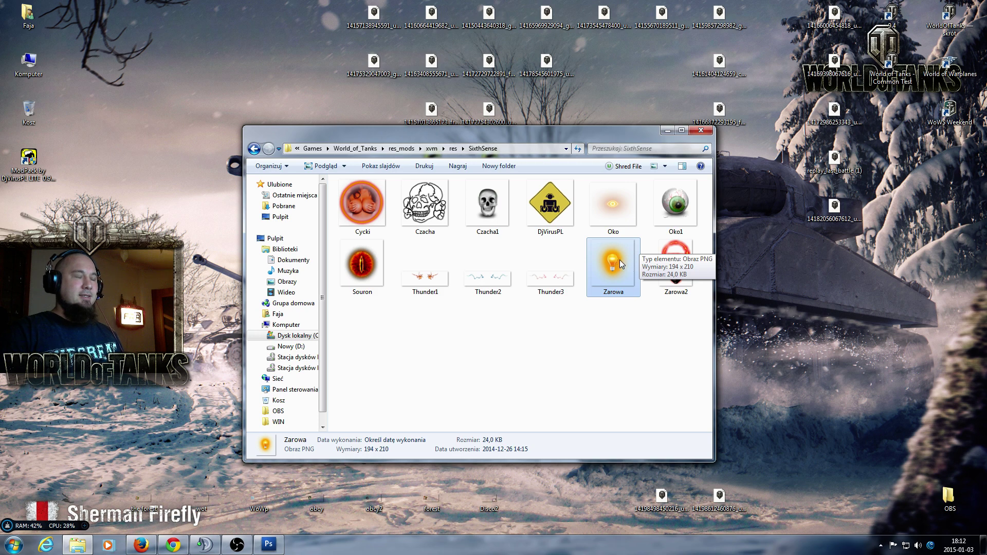
right_click(618, 264)
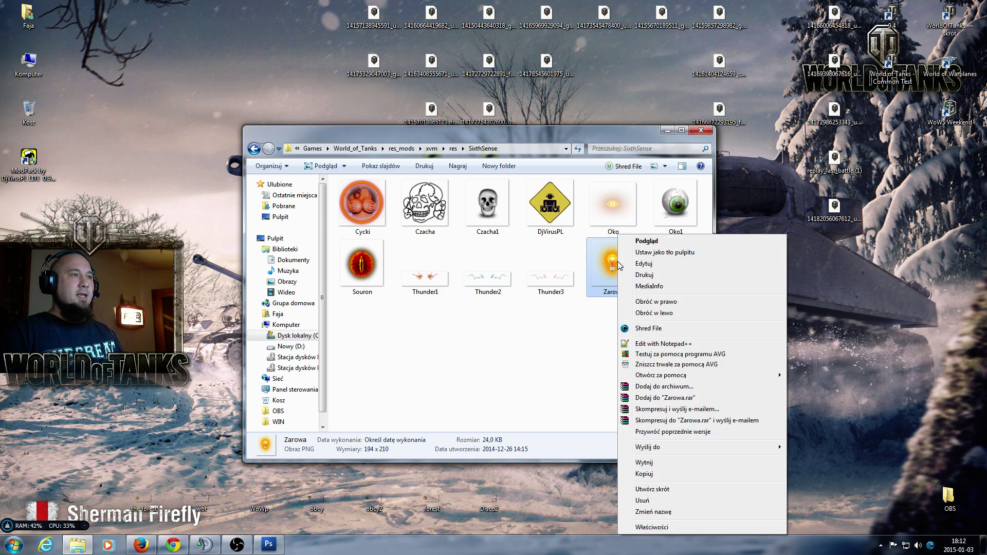
left_click(663, 474)
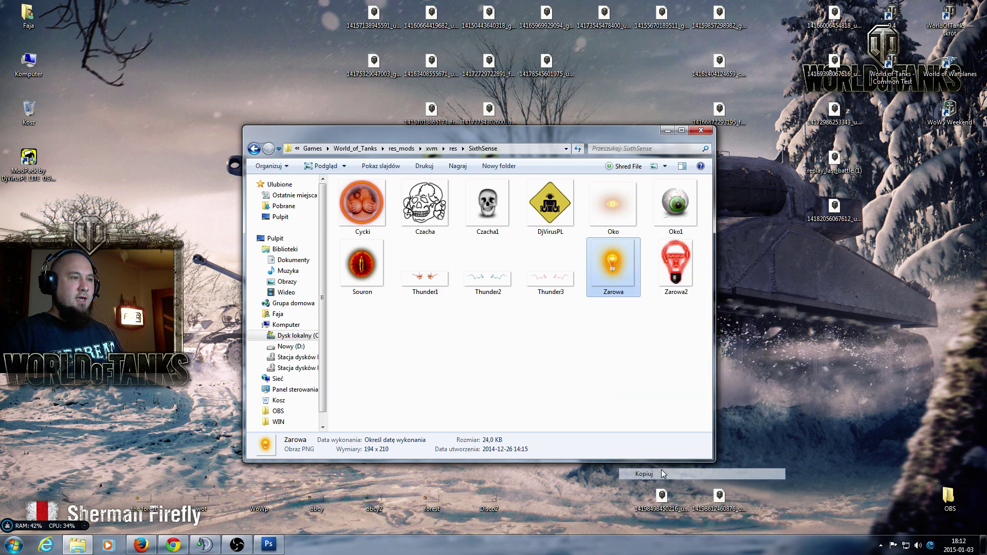
right_click(68, 219)
left_click(85, 260)
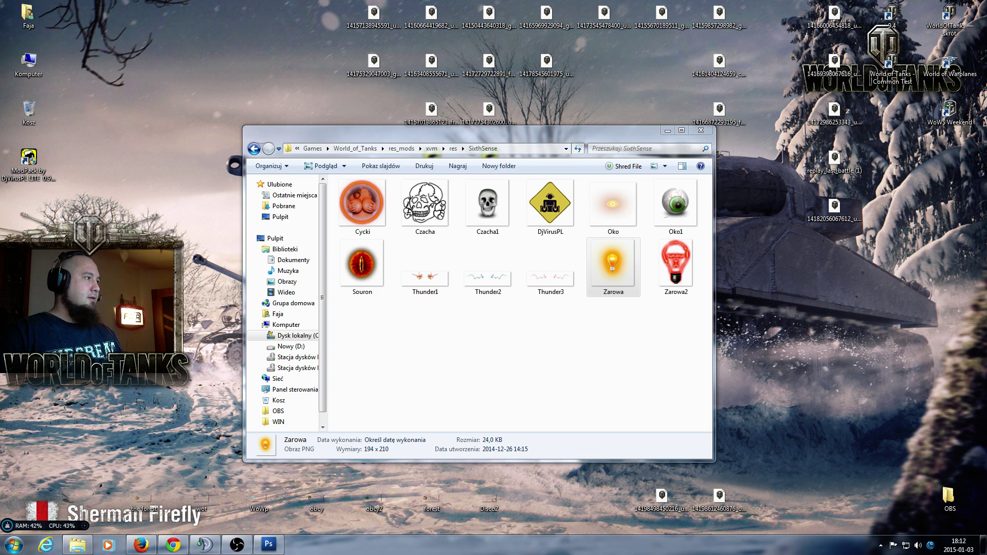
Return to the res folder, copy the SixthSense image's file name and rename the desktop Zarowa image to SixthSense.
left_click(254, 148)
left_click(366, 240)
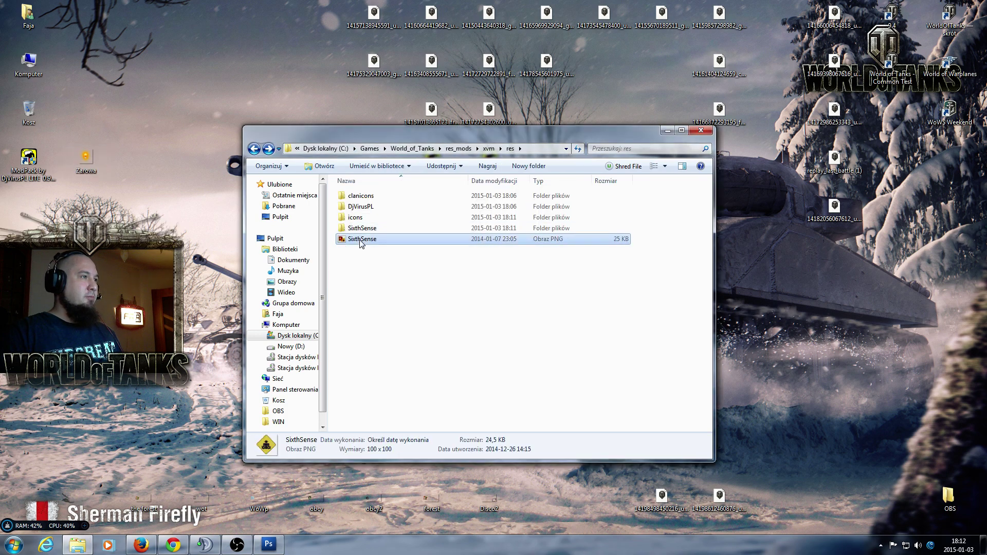
left_click(368, 243)
key("ctrl+c")
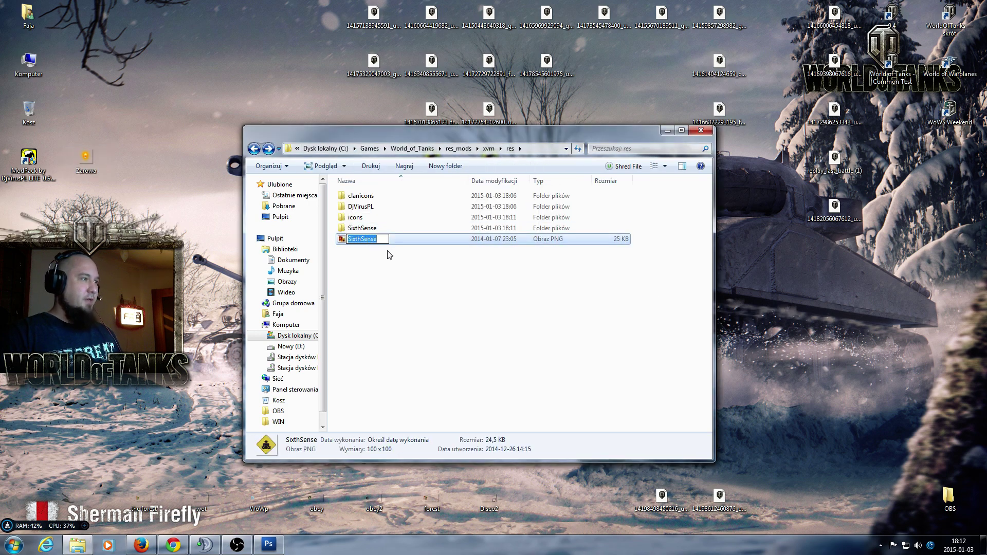
left_click(191, 257)
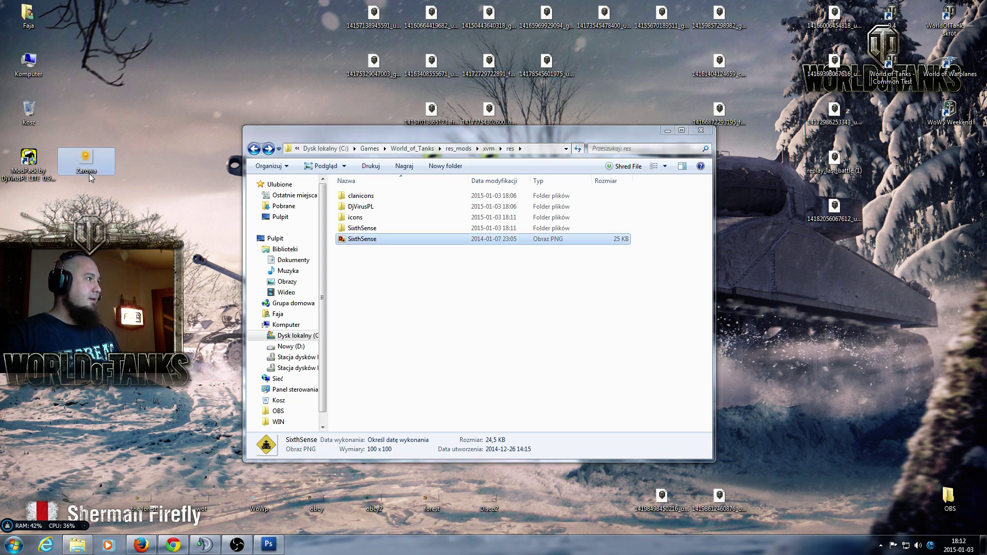
key("F2")
key("ctrl+v")
key("Return")
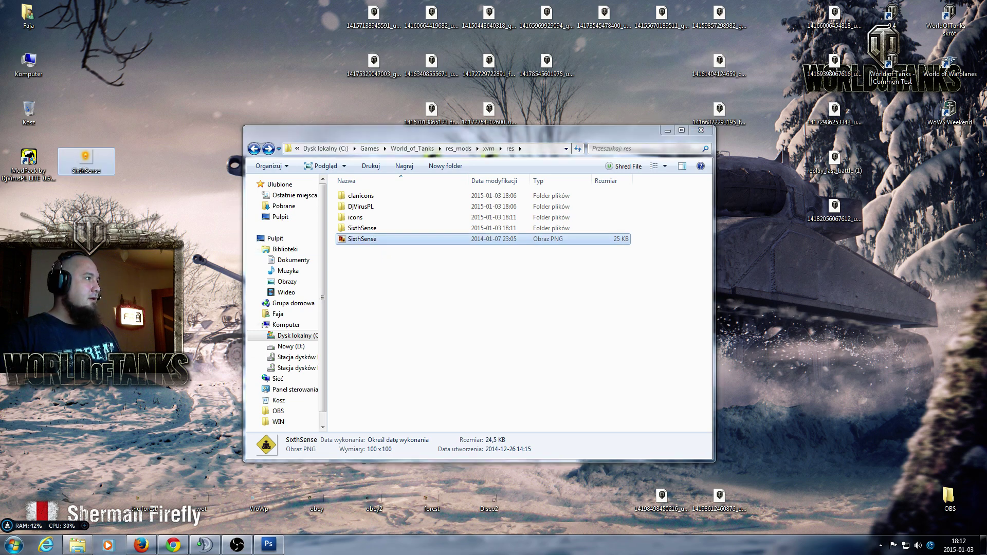
Delete the SixthSense PNG in the res folder and move the renamed light bulb image from the desktop into its place.
left_click(368, 249)
left_click(362, 241)
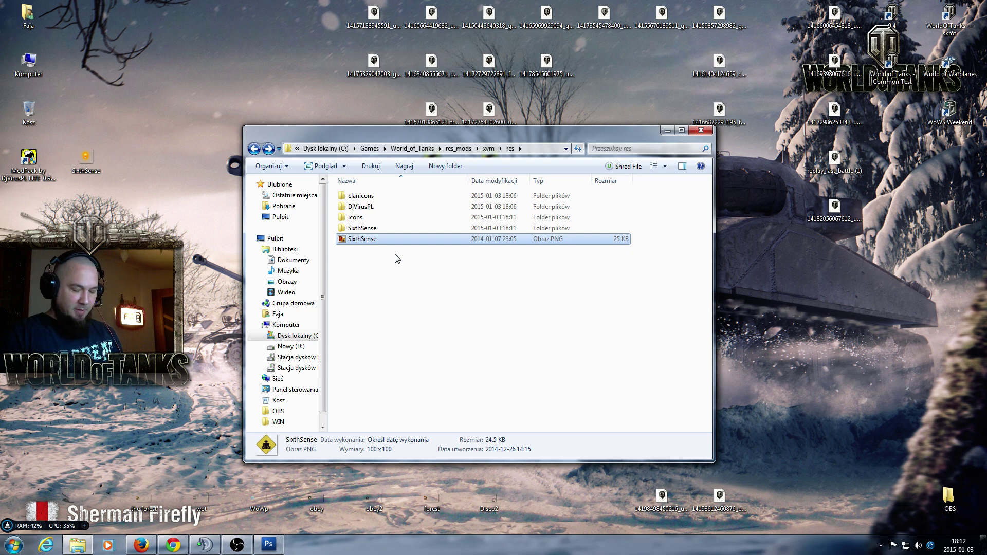
key("Delete")
left_click(533, 310)
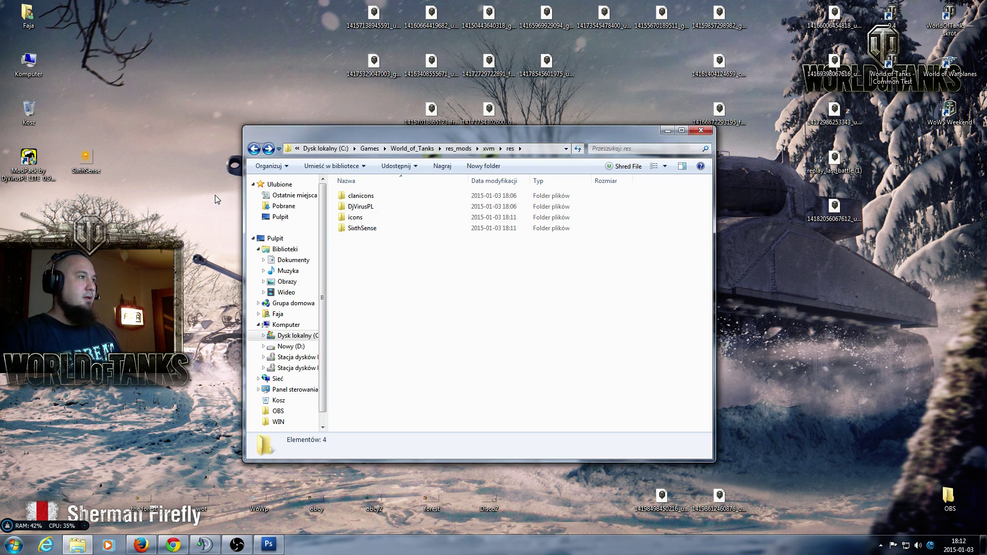
left_click_drag(85, 157, 396, 260)
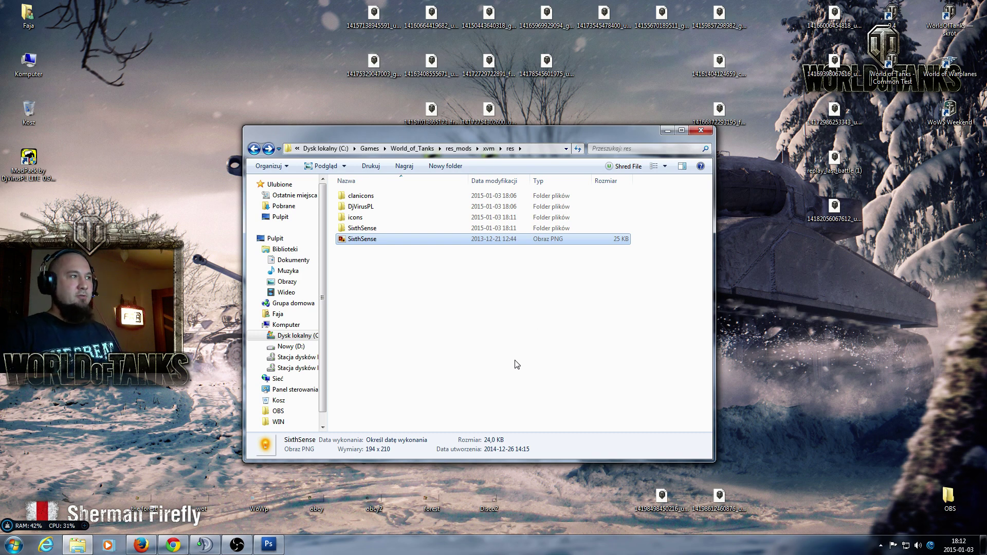
Switch to Firefox and search Google Images for "serce png".
left_click(147, 541)
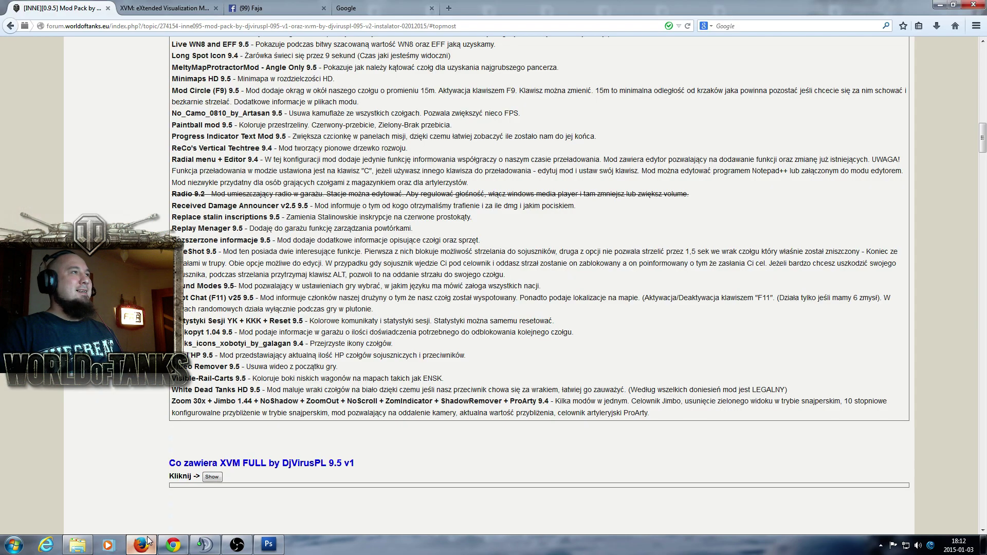
left_click(360, 9)
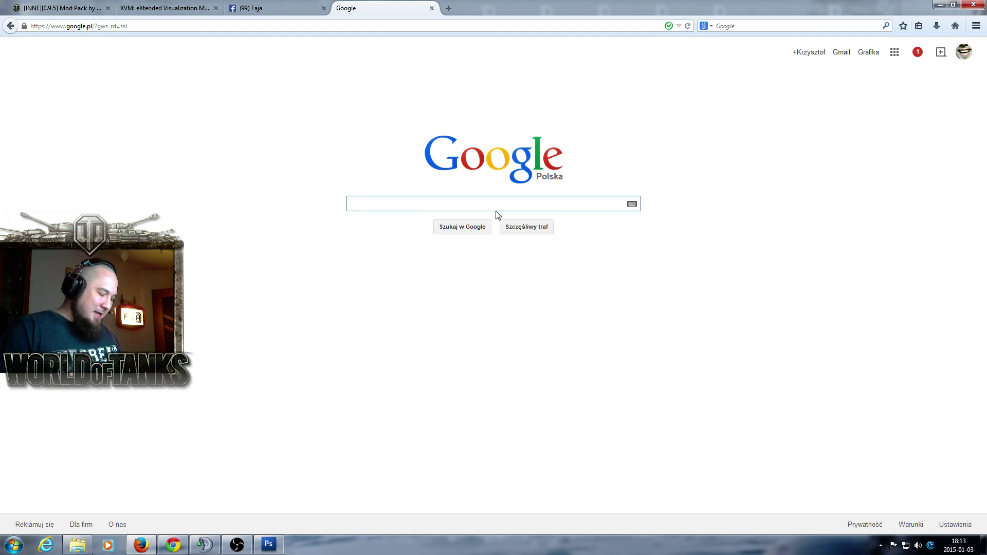
type("ser")
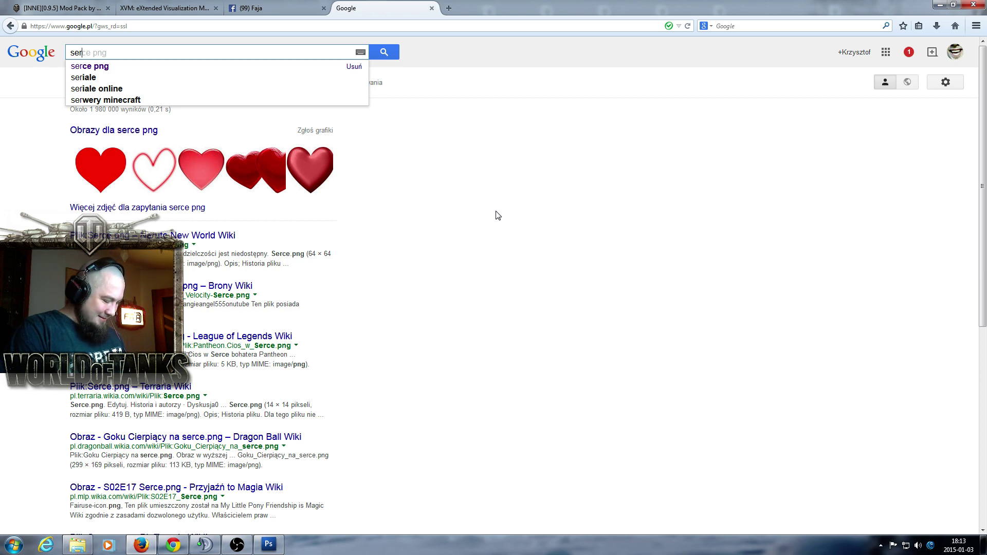
type("c")
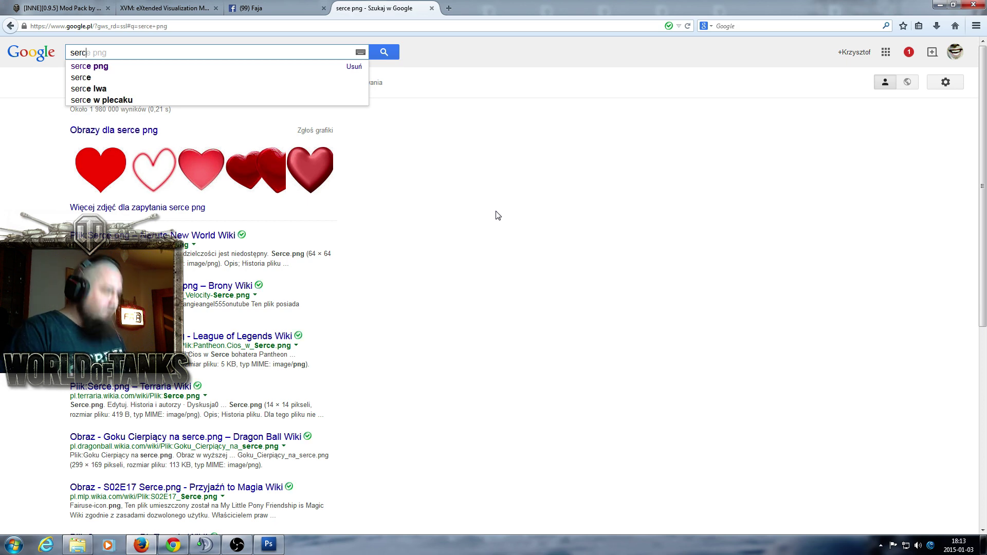
left_click(90, 66)
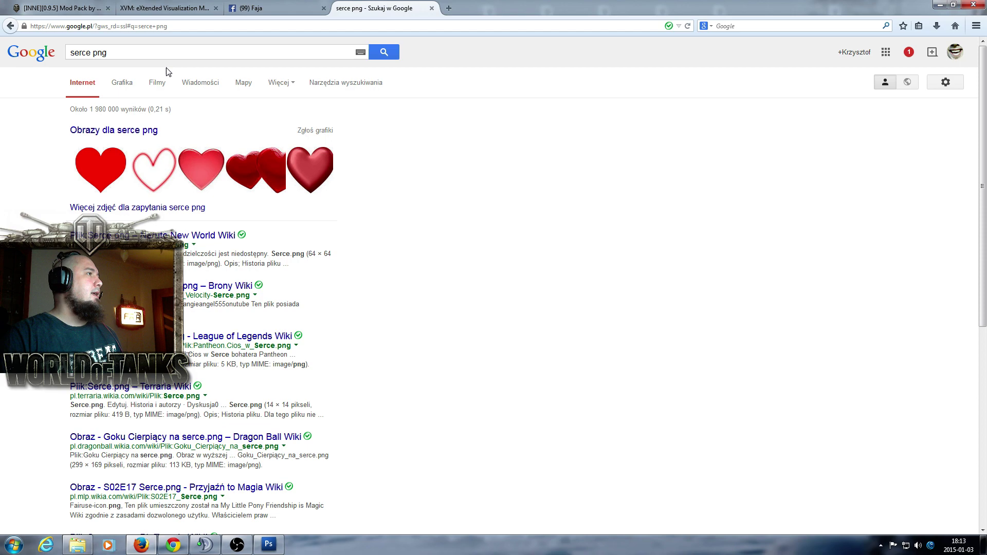
left_click(142, 133)
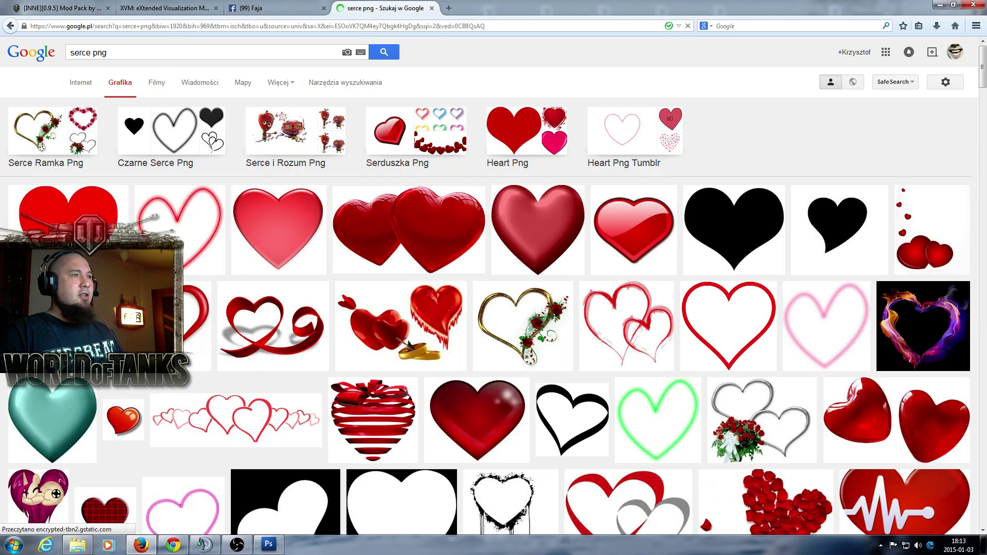
Open the third heart image in the results and save it to the desktop as serce.
left_click(273, 215)
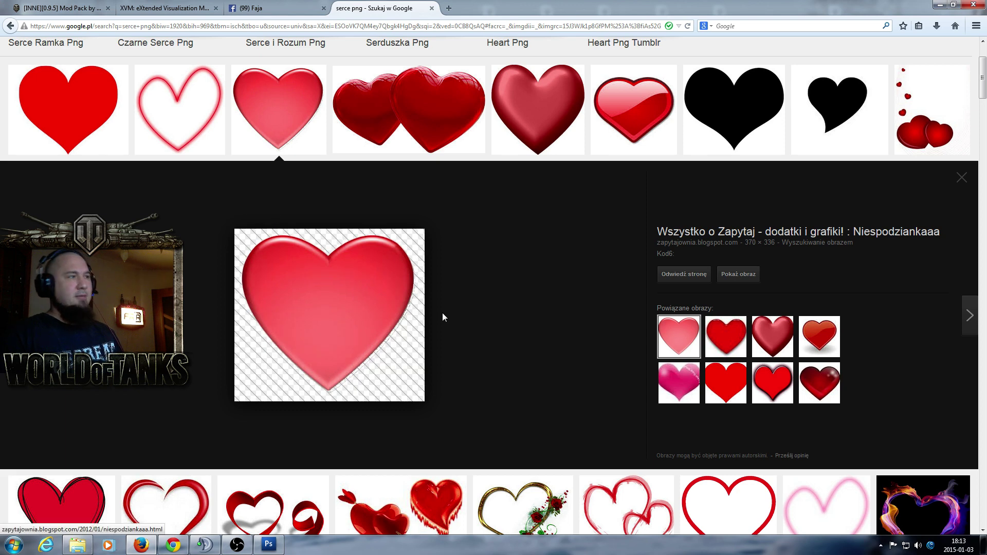
right_click(325, 295)
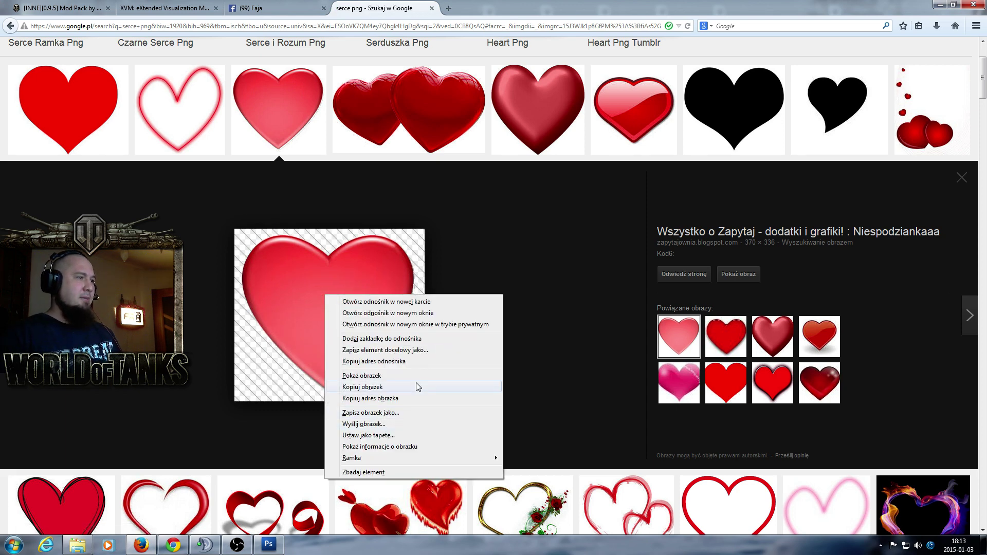
left_click(370, 413)
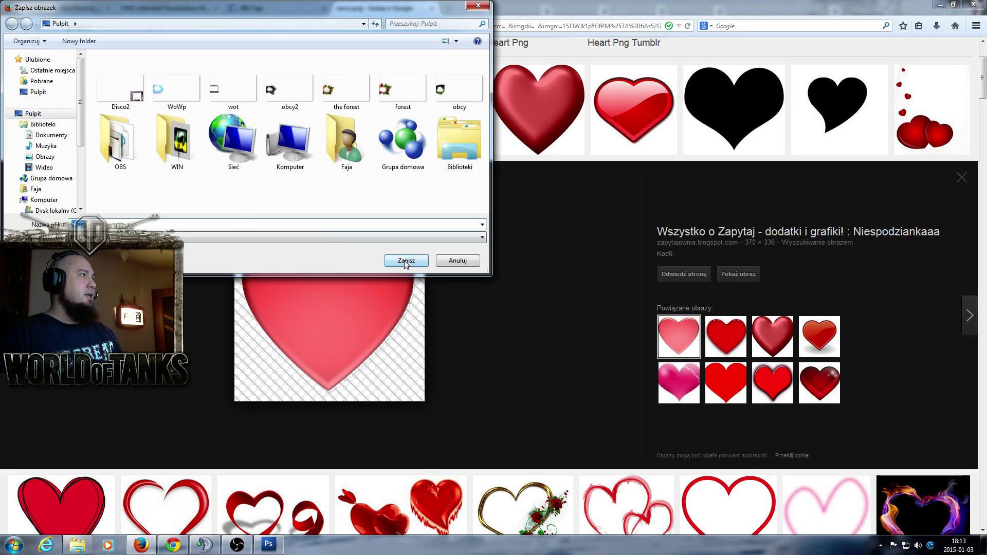
left_click(406, 262)
Minimize the browser, preview the saved serce image from the desktop and close the preview.
left_click(940, 5)
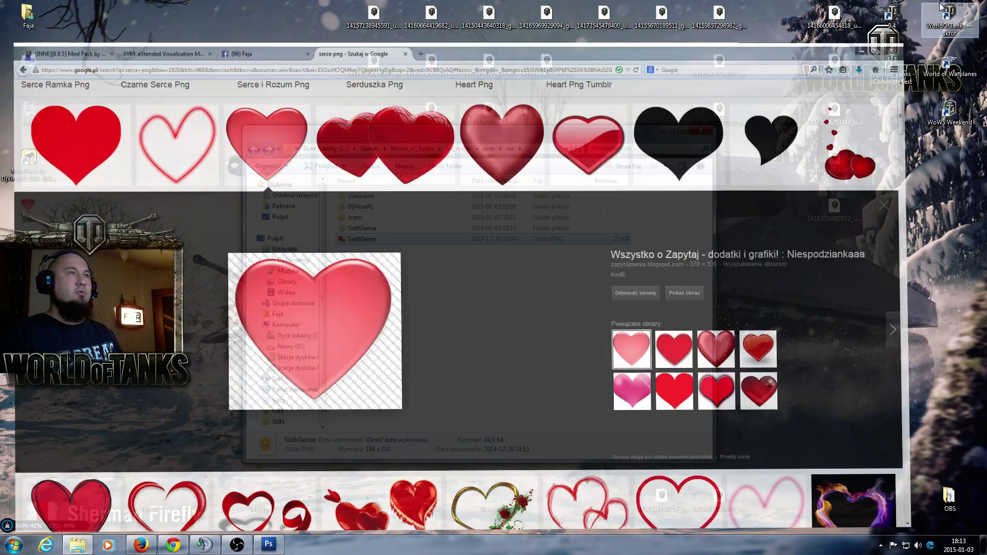
left_click(186, 247)
double_click(202, 255)
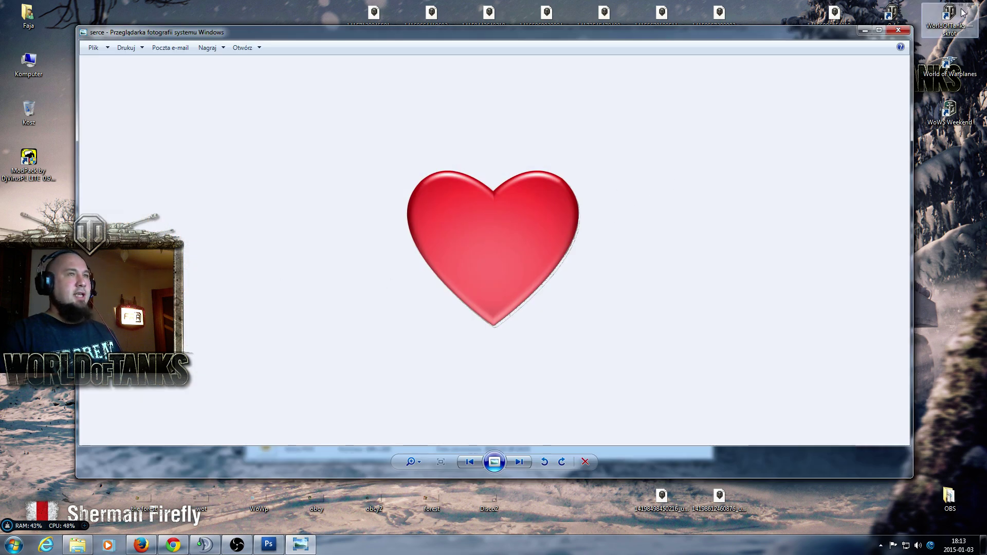
left_click(898, 30)
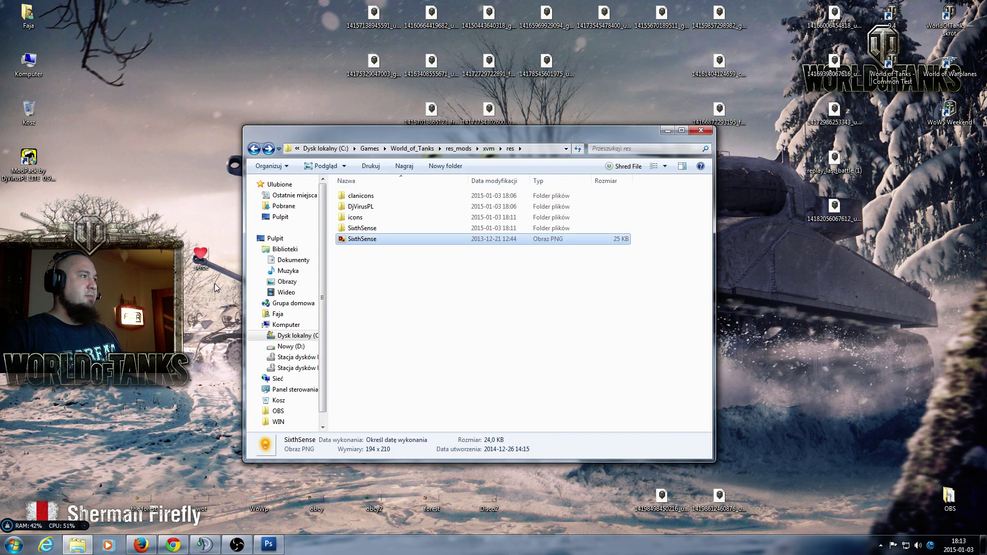
Copy the SixthSense image's file name from the res folder and rename the desktop serce image to SixthSense.
left_click(370, 240)
key("ctrl+c")
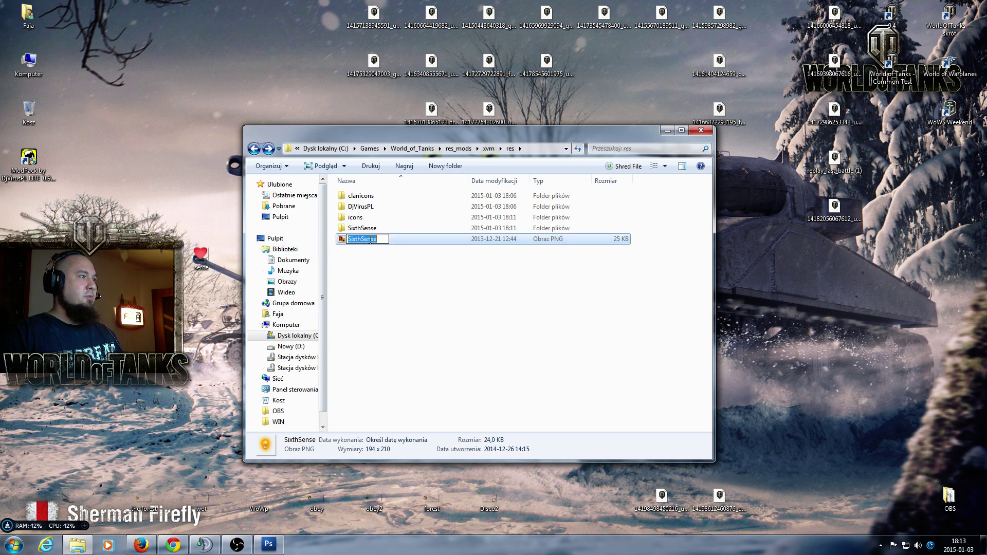
left_click(237, 315)
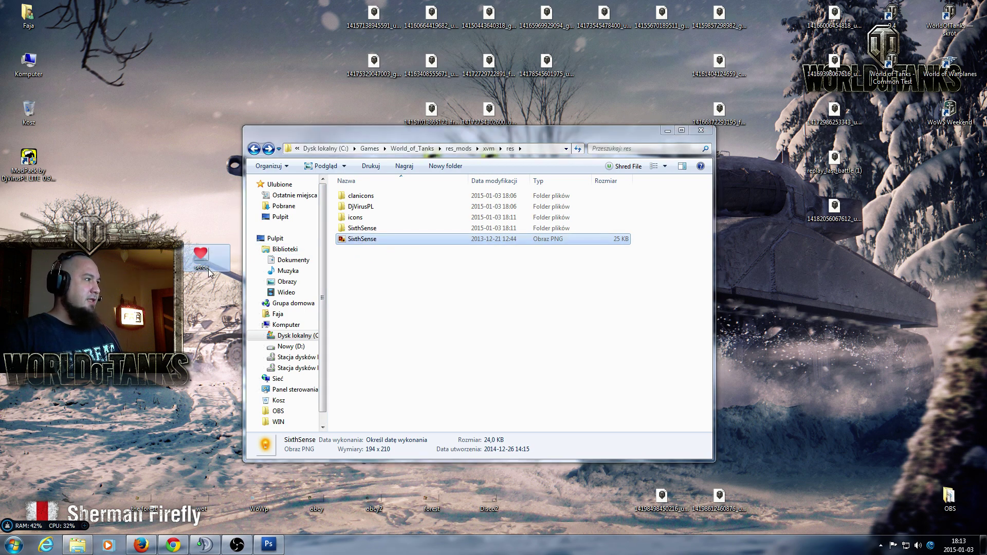
key("ctrl+v")
key("Return")
Delete the current SixthSense PNG in the res folder and move the renamed heart image from the desktop into its place.
left_click(360, 245)
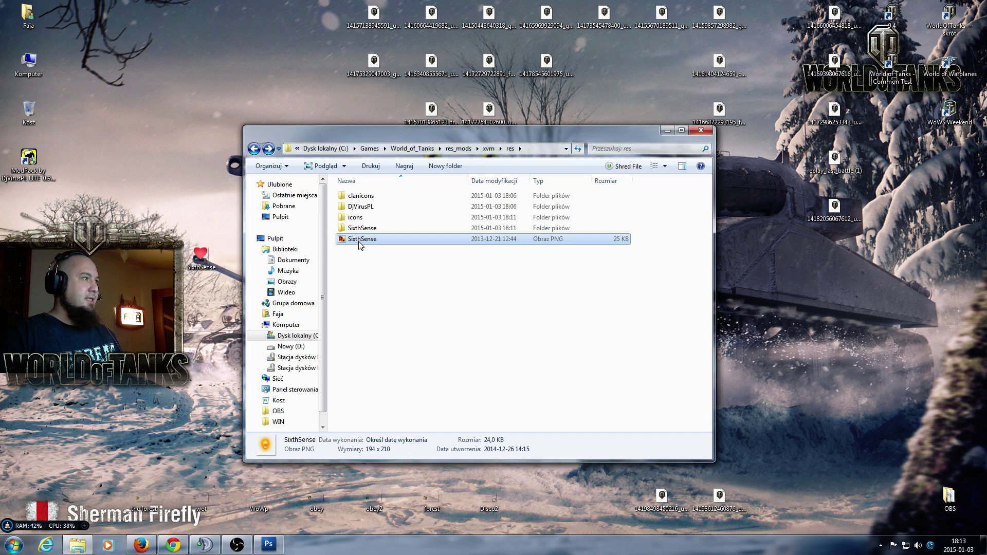
left_click(360, 242)
key("Return")
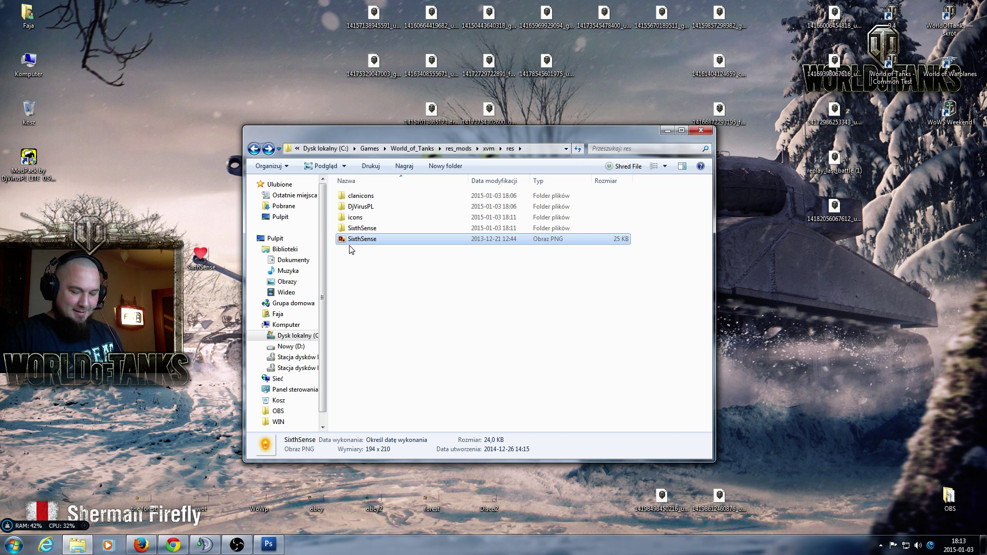
key("Delete")
left_click(535, 314)
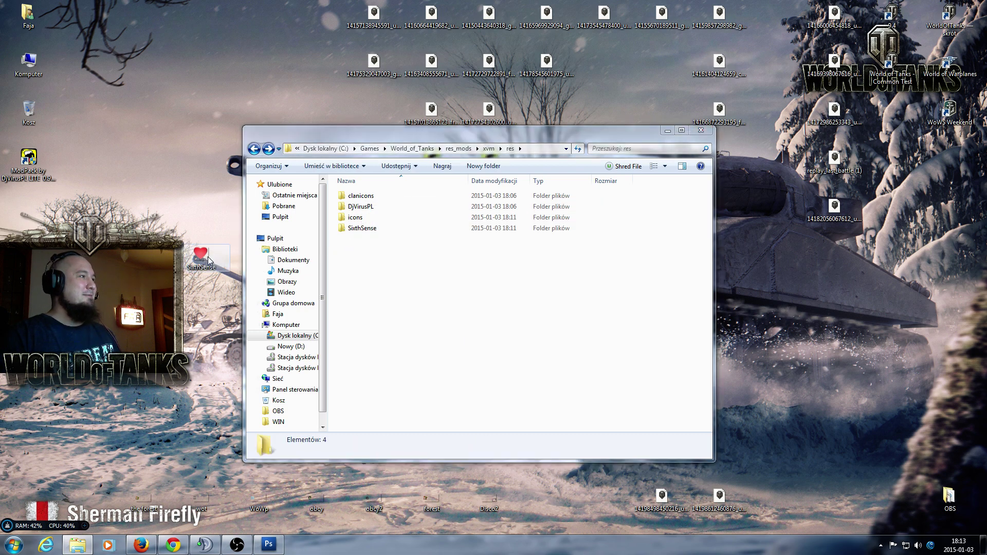
left_click_drag(208, 260, 417, 278)
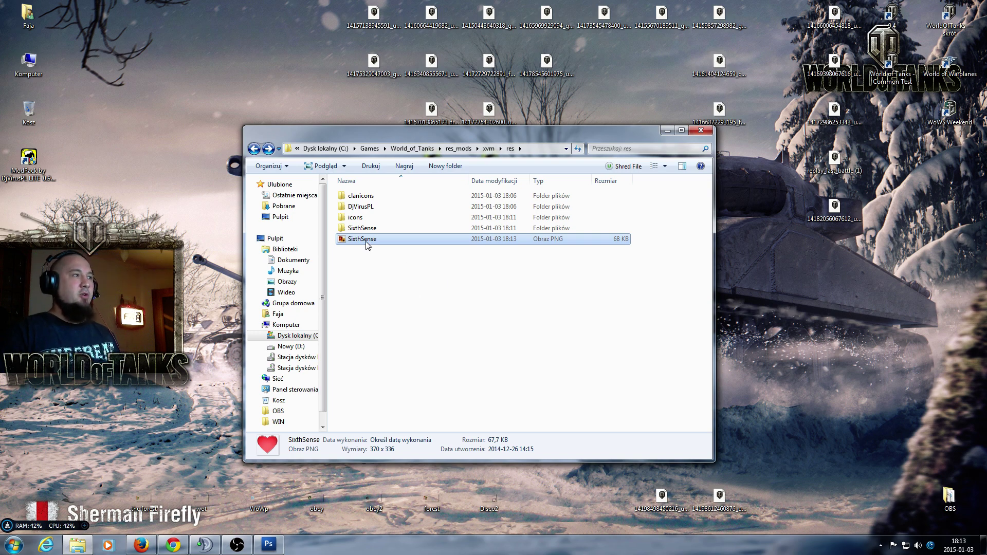
Switch to the browser's Facebook page and open the "Urodzinowa bluza" hoodie photo from its photo gallery.
left_click(142, 545)
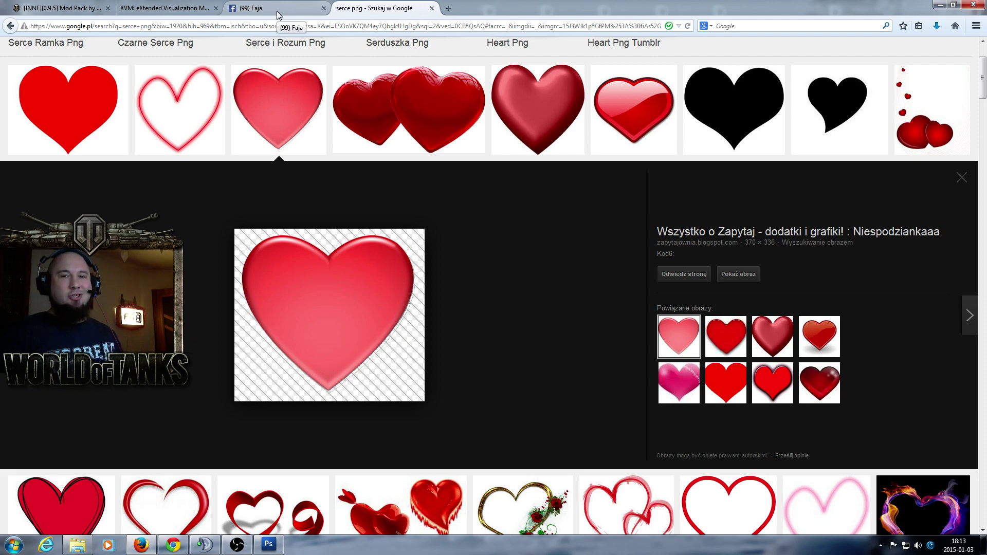
left_click(276, 7)
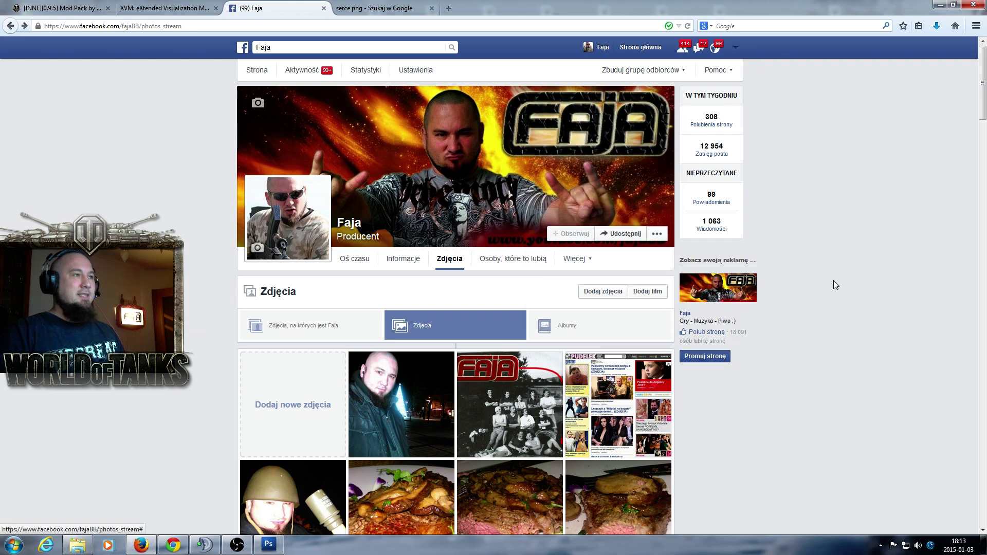
scroll(760, 309, "down", 2)
scroll(760, 308, "down", 15)
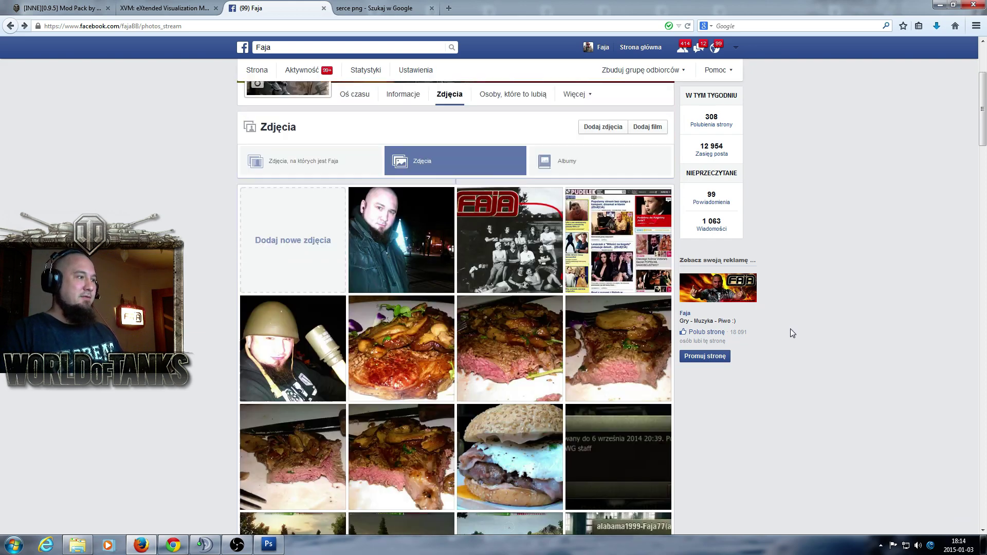
scroll(791, 341, "down", 15)
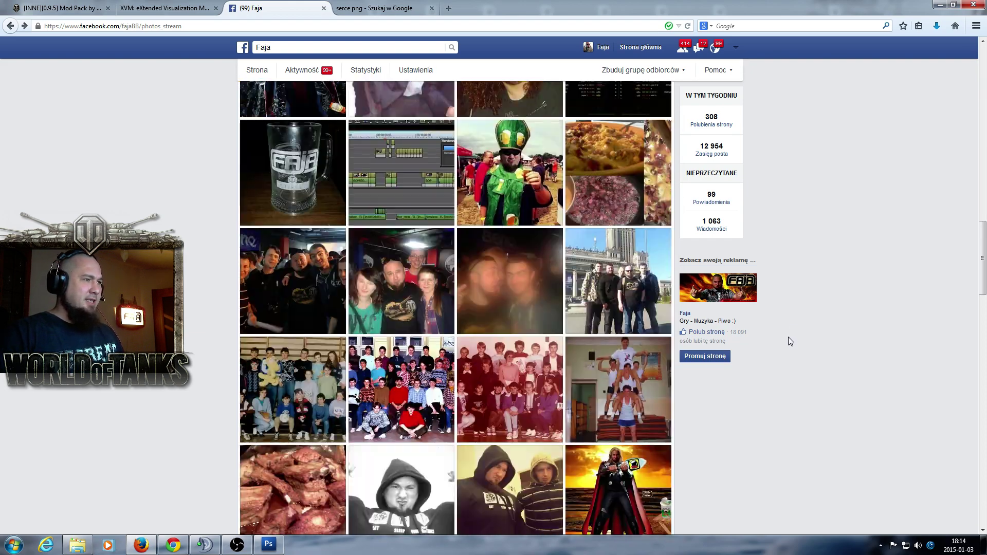
scroll(790, 339, "down", 8)
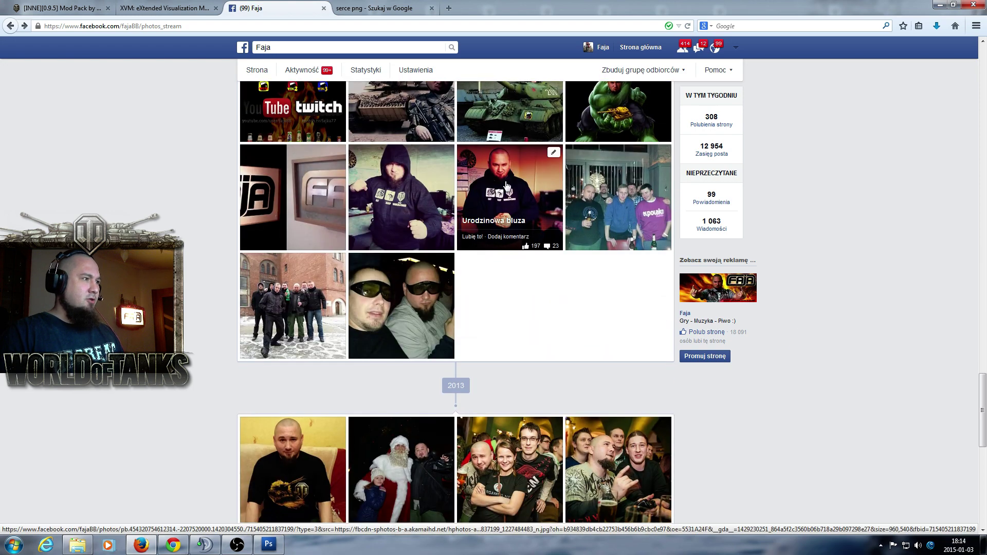
left_click(506, 185)
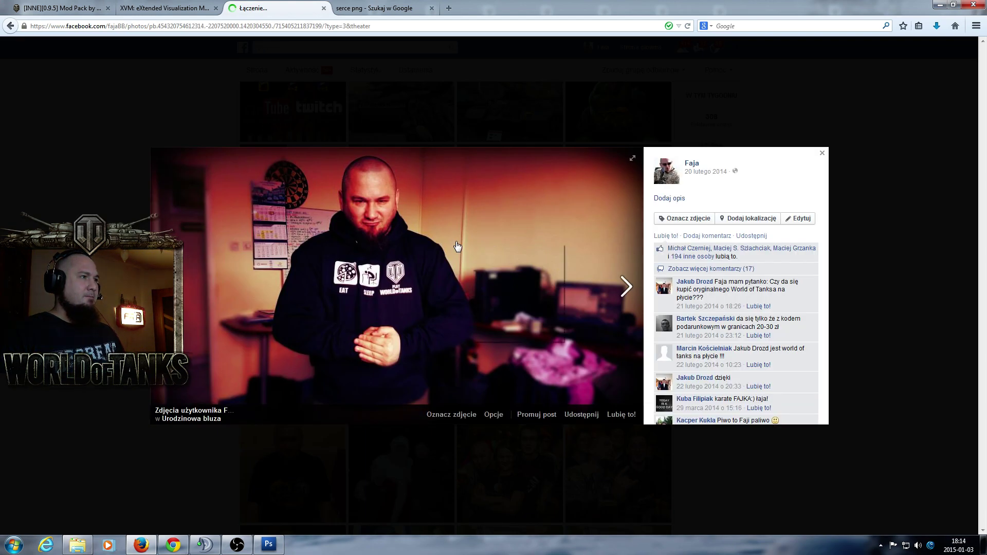
Save the opened hoodie photo to the desktop under its default file name and minimize the browser.
right_click(457, 243)
left_click(531, 288)
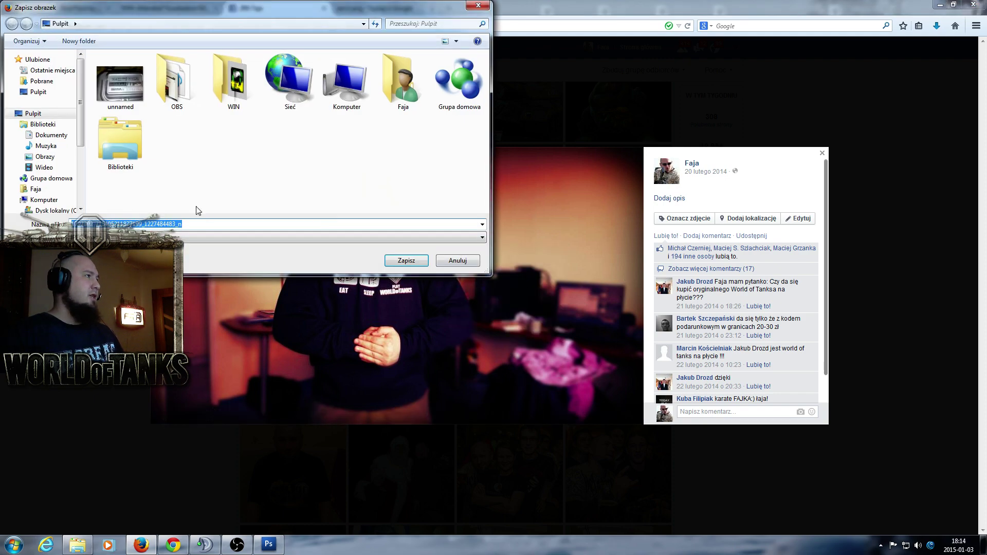
left_click(406, 260)
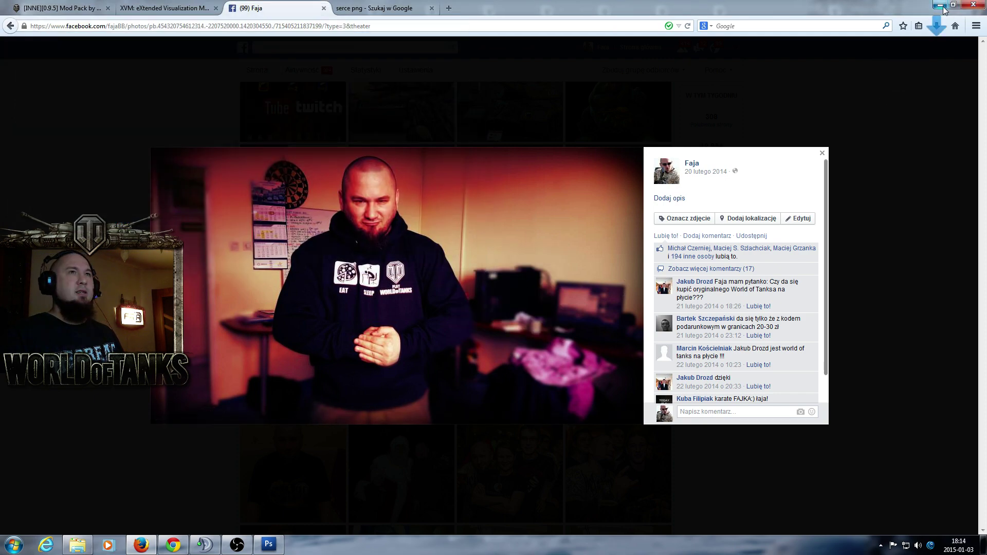
left_click(941, 6)
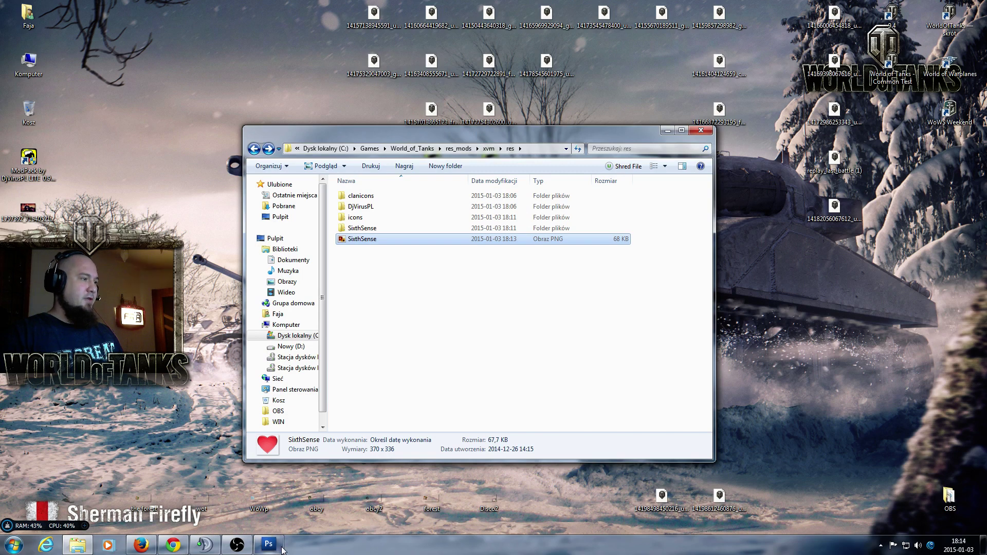
Switch to Photoshop, open the saved hoodie JPEG from the desktop and move its window to the middle of the workspace.
left_click(269, 545)
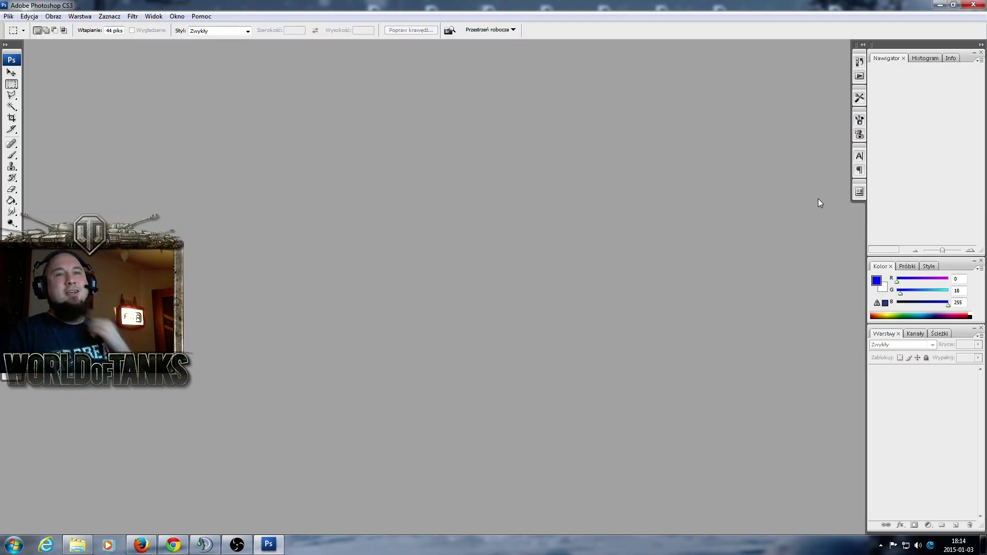
left_click(7, 17)
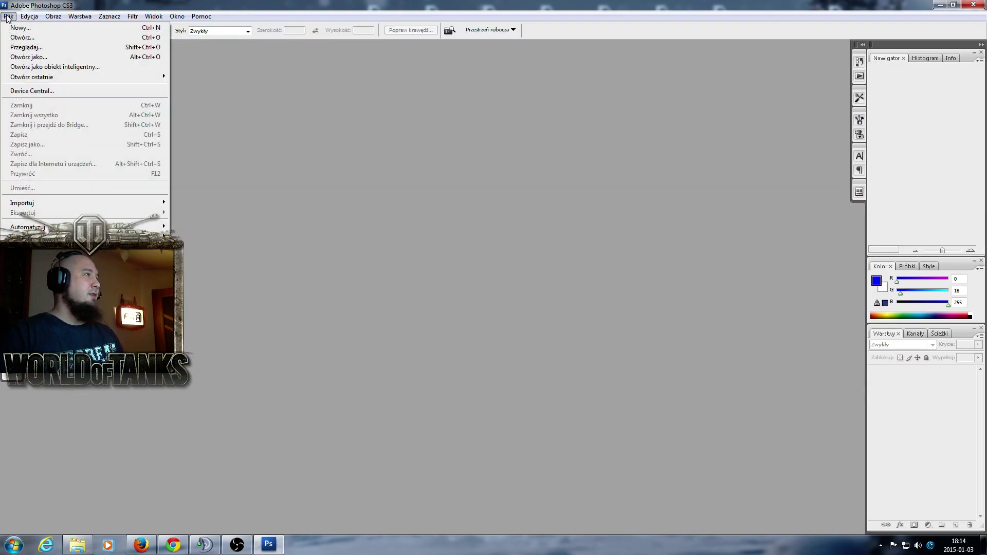
left_click(21, 37)
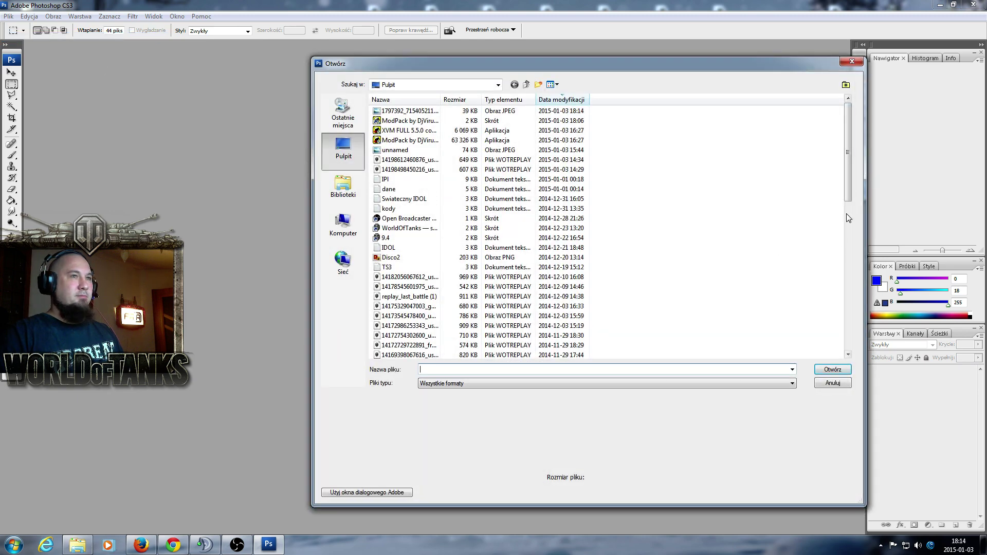
left_click(421, 111)
double_click(421, 111)
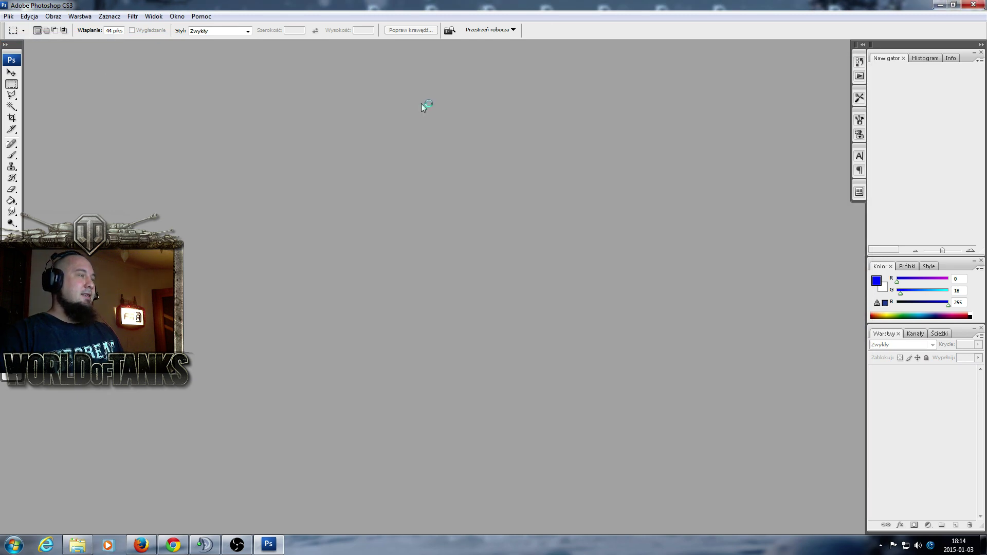
left_click_drag(305, 51, 558, 182)
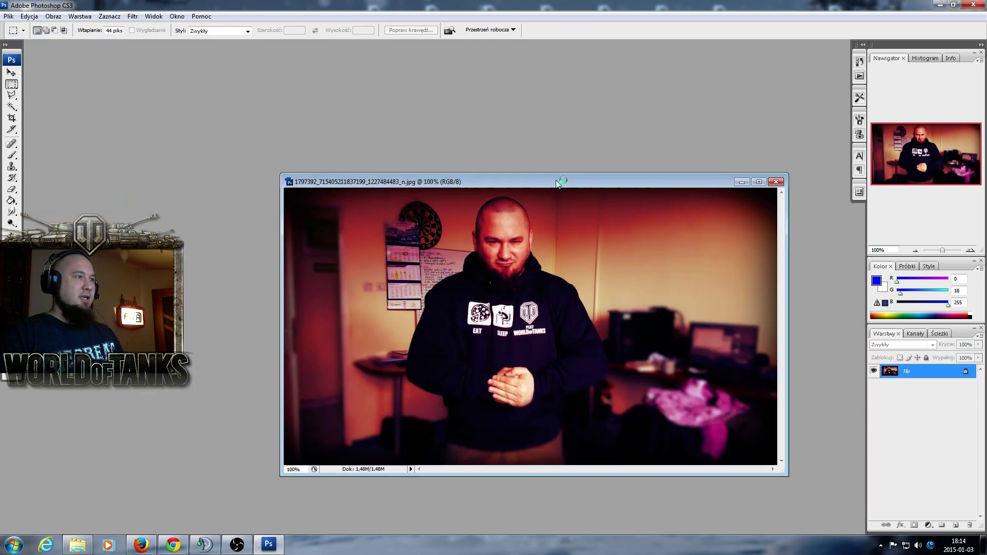
Create a new blank document with a transparent background.
left_click(28, 17)
left_click(26, 27)
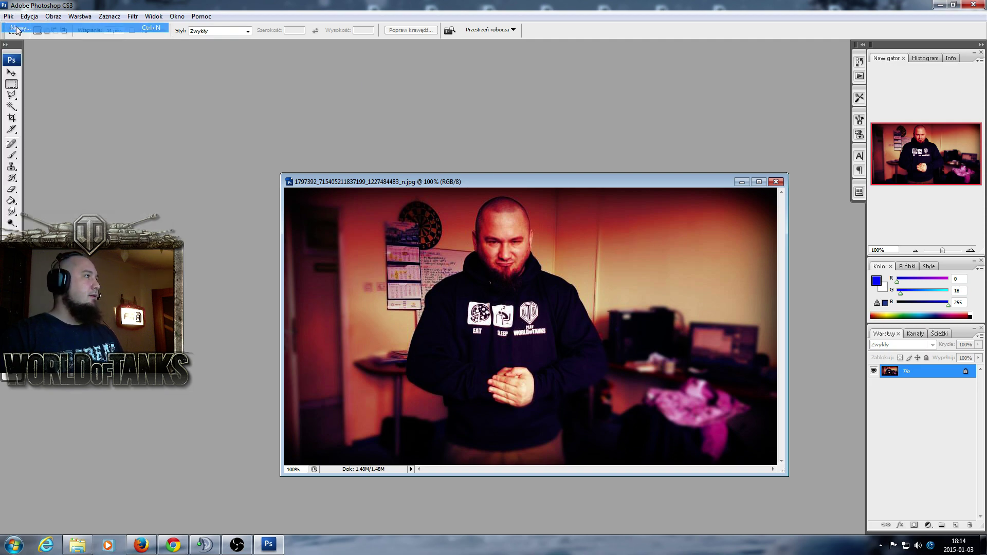
left_click(614, 142)
mouse_move(417, 59)
left_mouse_down()
mouse_move(493, 100)
mouse_move(422, 66)
left_mouse_up()
Turn off proportion constraints and resize the blank transparent image to 100 by 100 pixels.
left_click(53, 16)
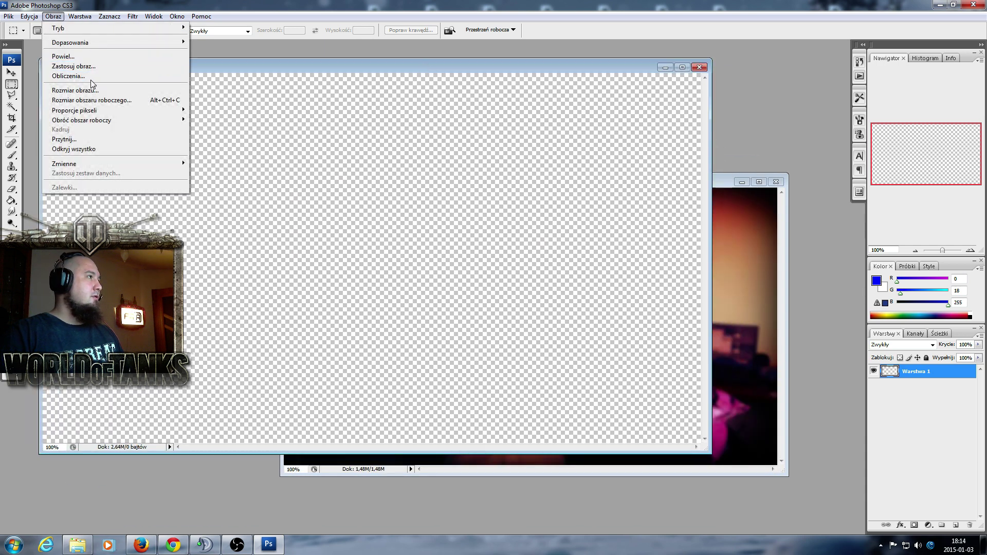
left_click(92, 89)
type("100")
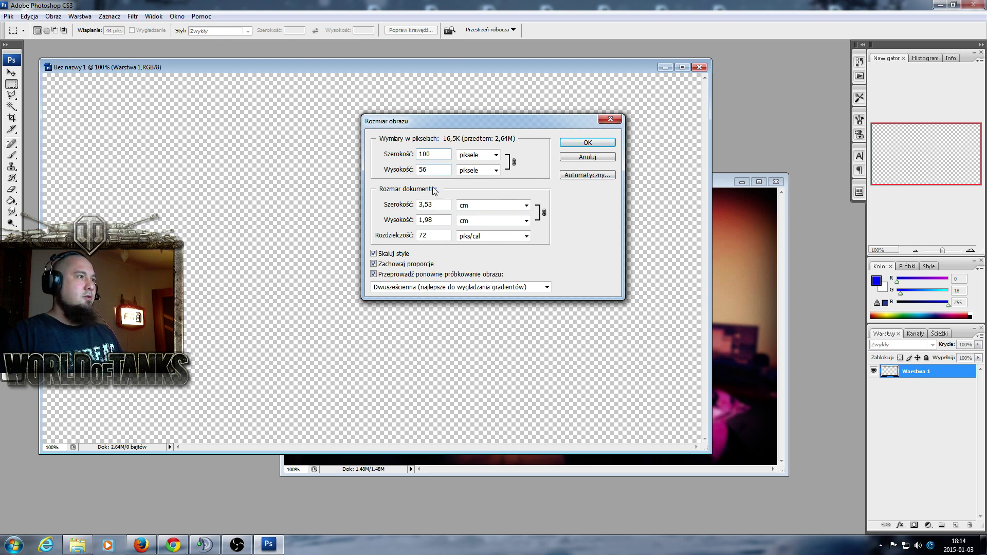
left_click(373, 264)
left_click(401, 172)
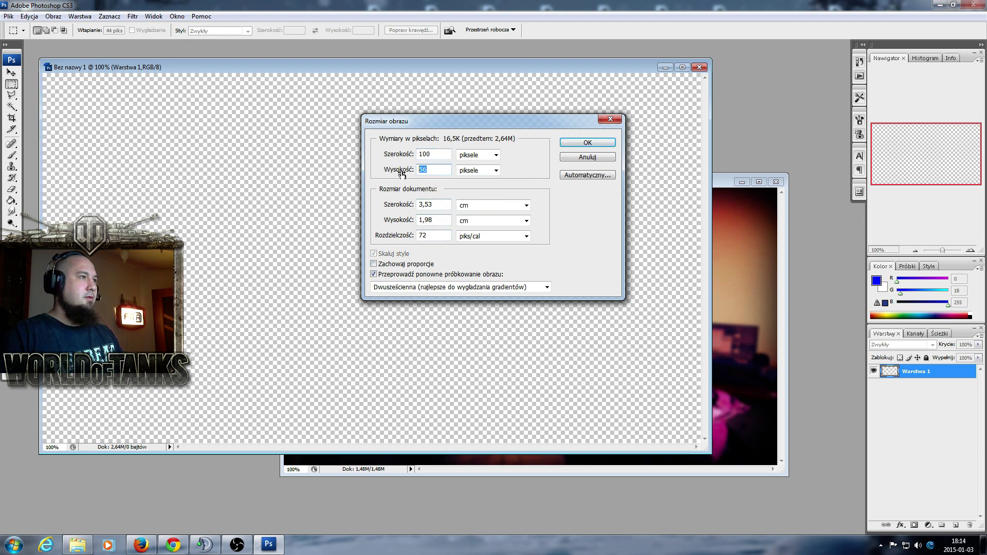
type("100")
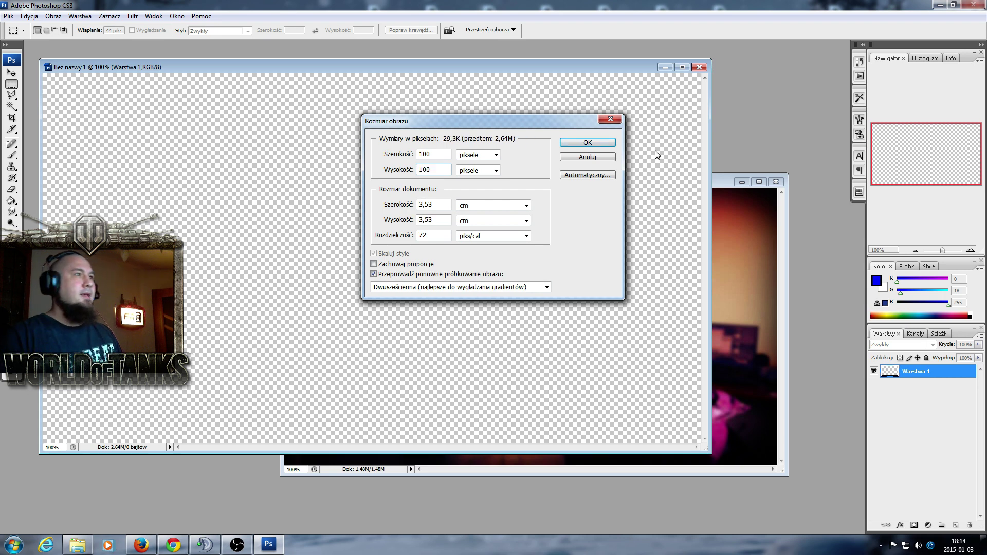
left_click(582, 142)
Set the blank image's width to 150 pixels.
left_click(53, 16)
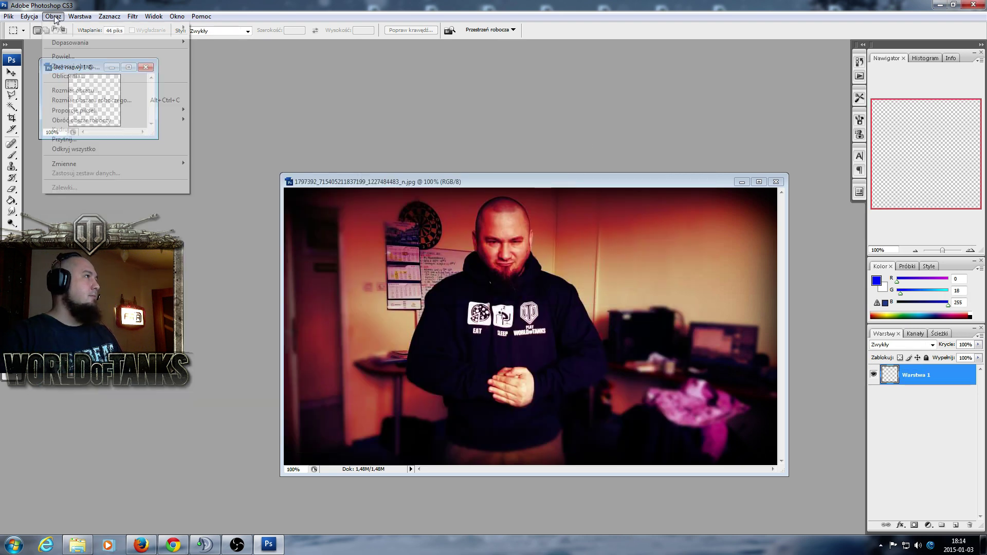
left_click(67, 88)
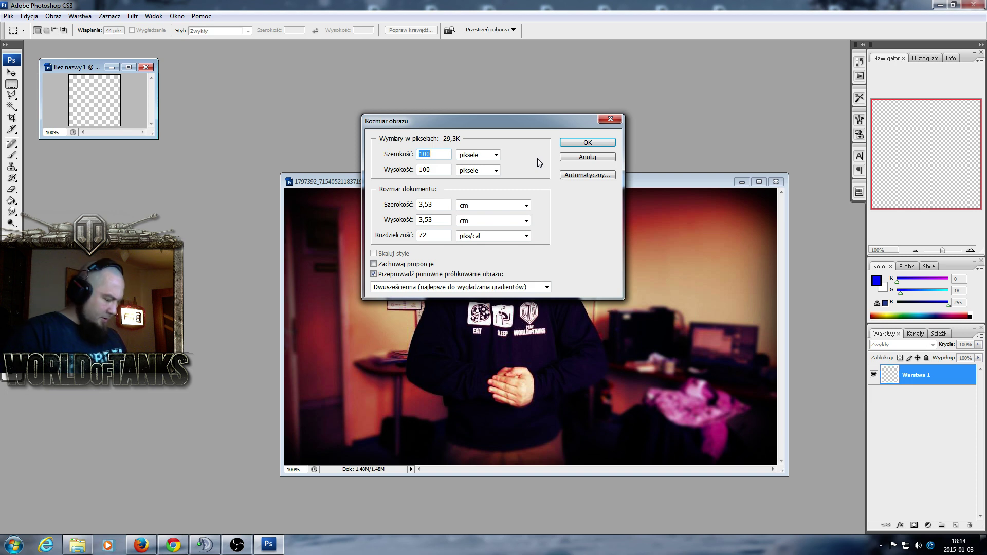
type("150")
key("Return")
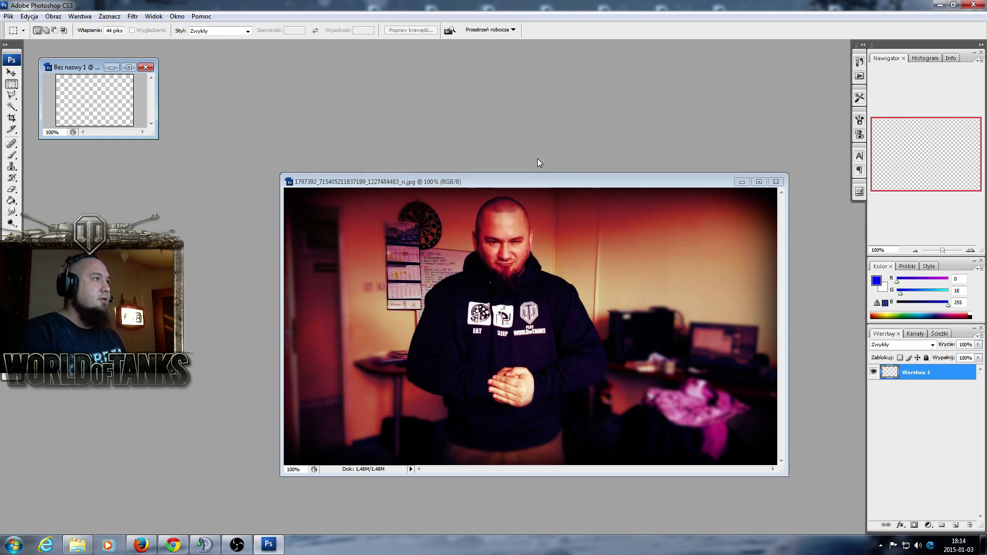
Resize the blank transparent image to 200 by 200 pixels.
right_click(90, 109)
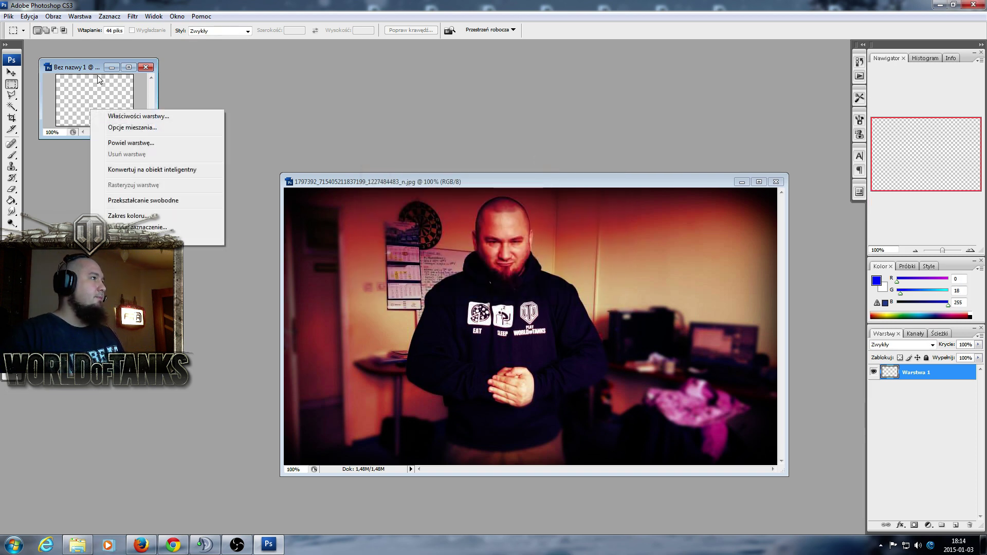
left_click(53, 16)
left_click(53, 16)
left_click(108, 93)
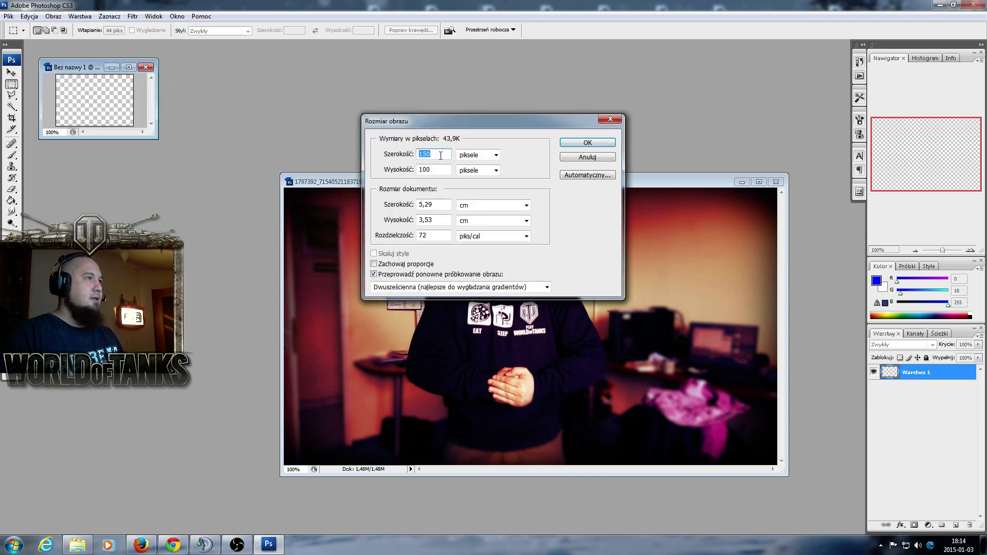
type("200")
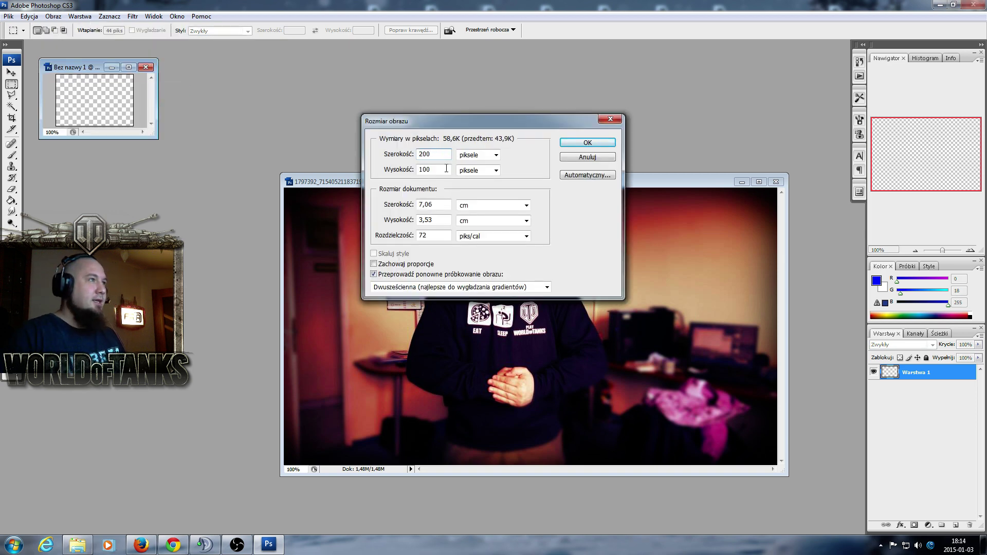
left_click(399, 175)
type("200")
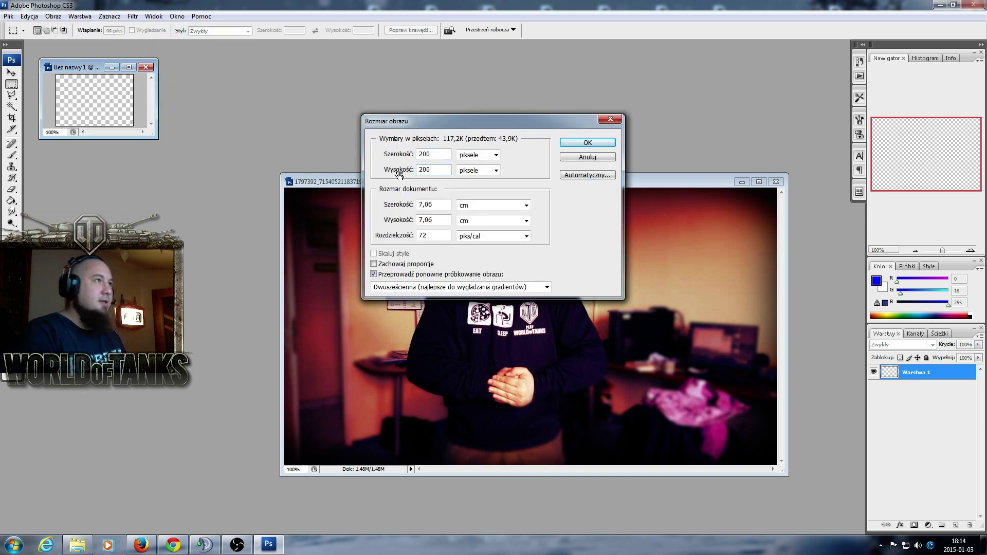
left_click(587, 145)
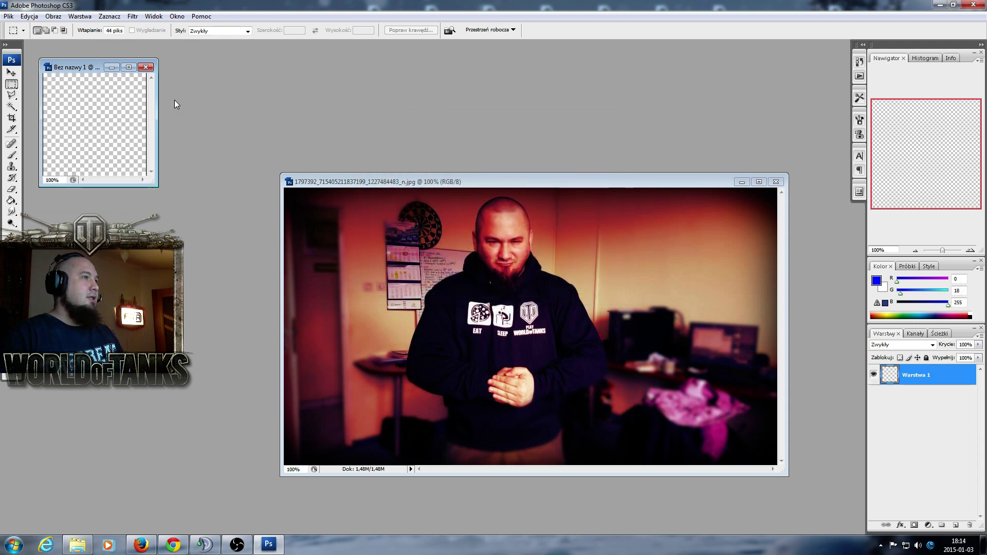
Try copying the whole hoodie photo into the blank document with the Move tool, and delete the added layer.
left_click_drag(94, 68, 211, 94)
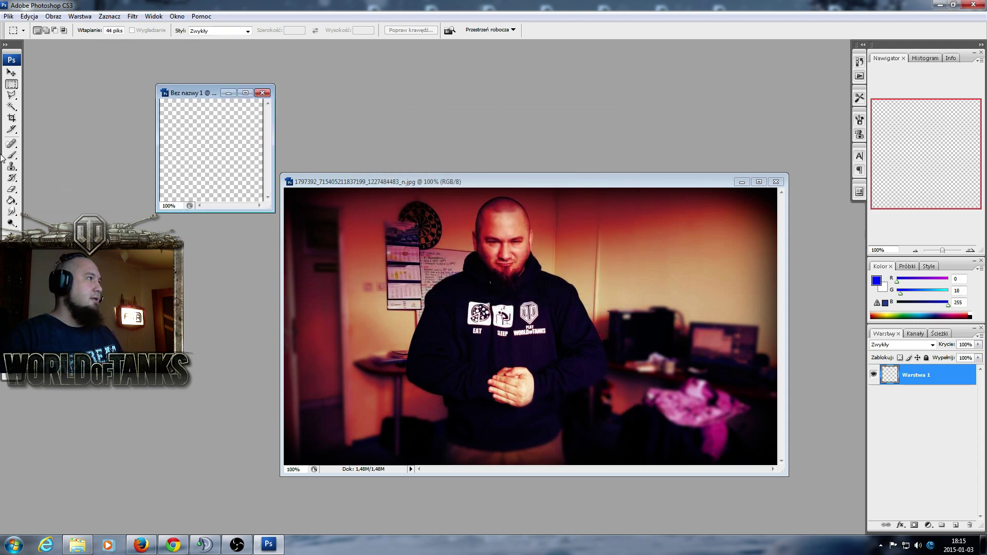
left_click(11, 72)
left_click_drag(423, 244, 216, 181)
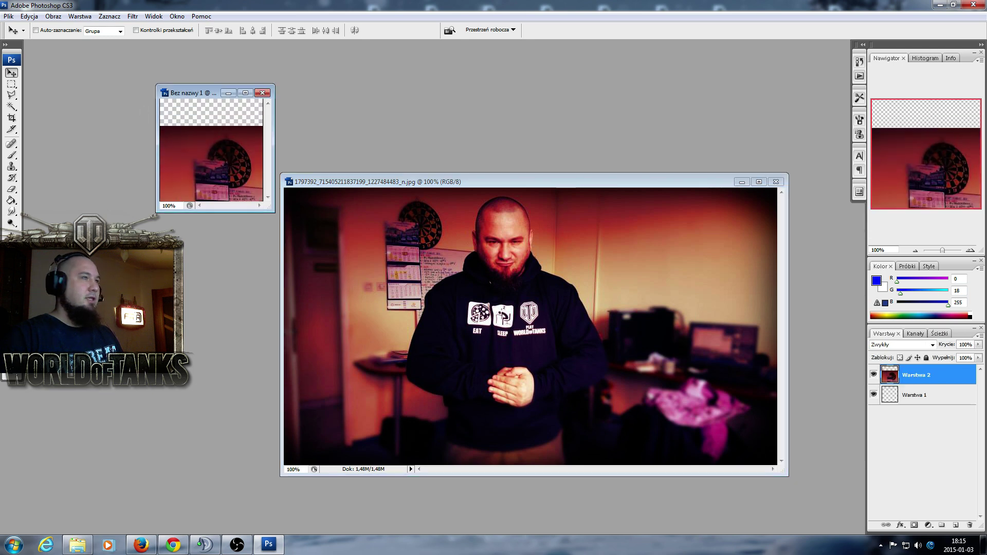
left_click_drag(951, 374, 970, 525)
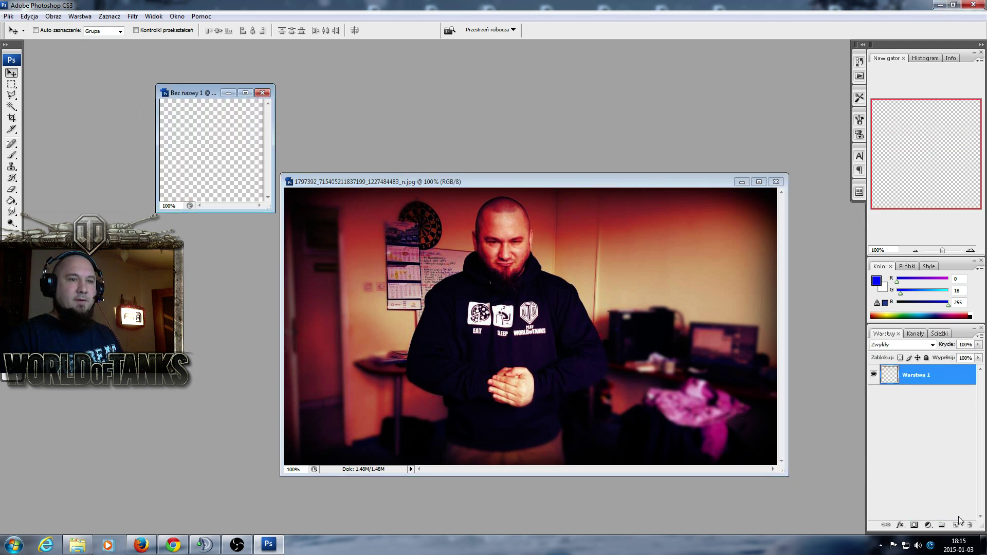
Activate the hoodie photo's window and choose the Polygonal Lasso with a 1 px feather.
left_click_drag(529, 184, 544, 201)
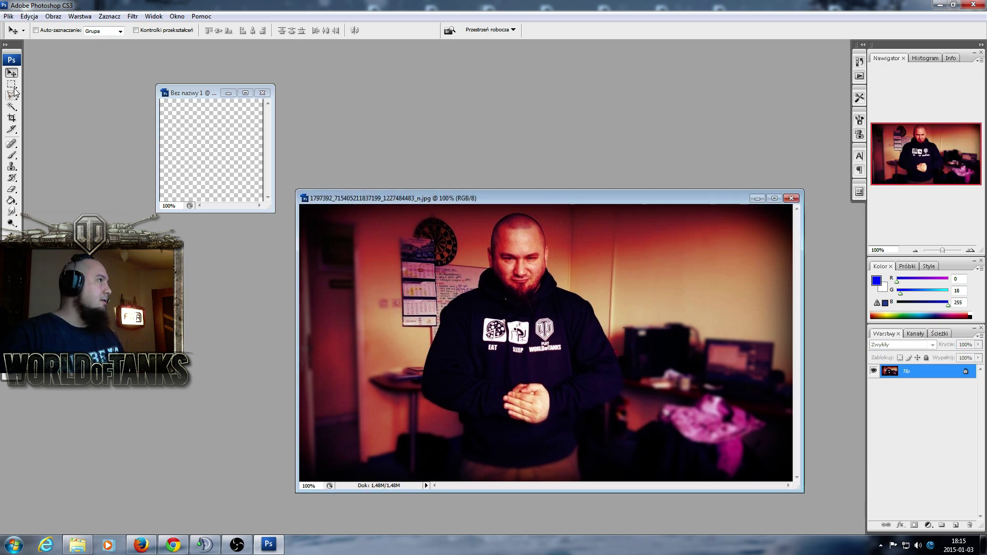
left_click(13, 95)
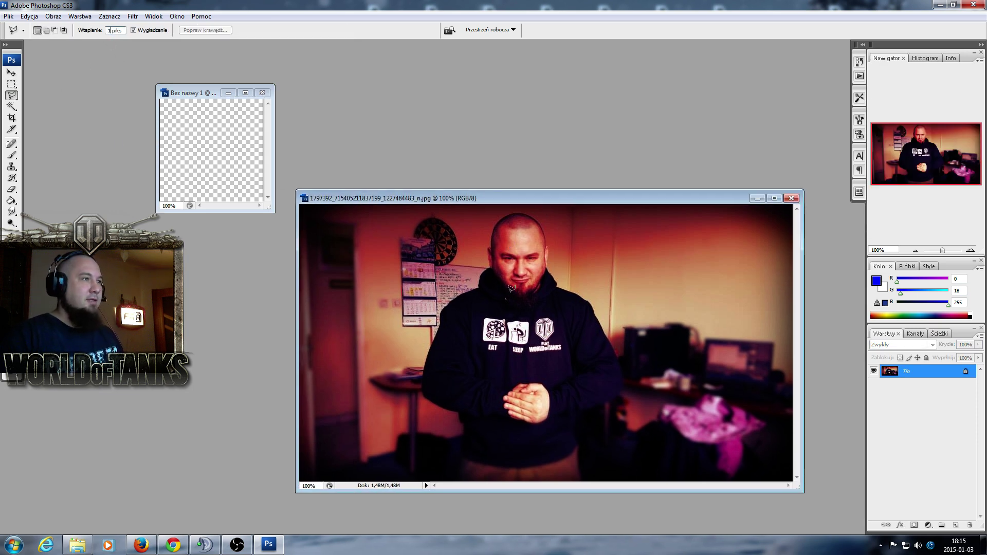
left_click(512, 310)
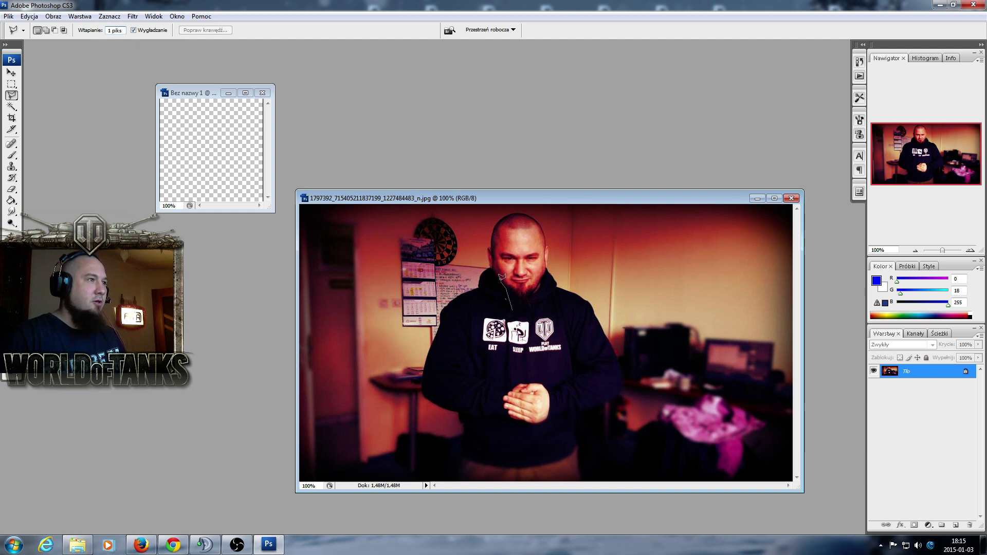
left_click_drag(501, 278, 496, 270)
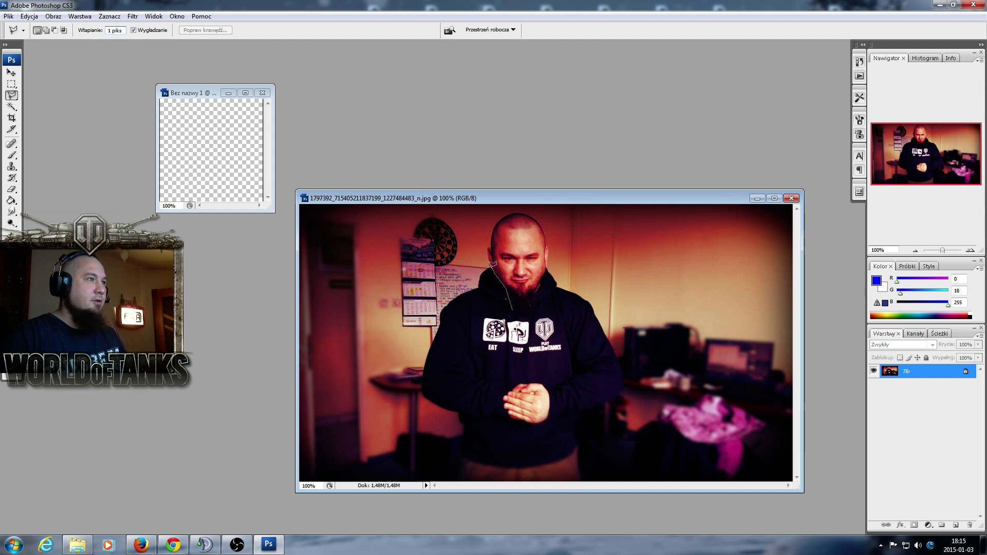
double_click(492, 264)
key("ctrl+d")
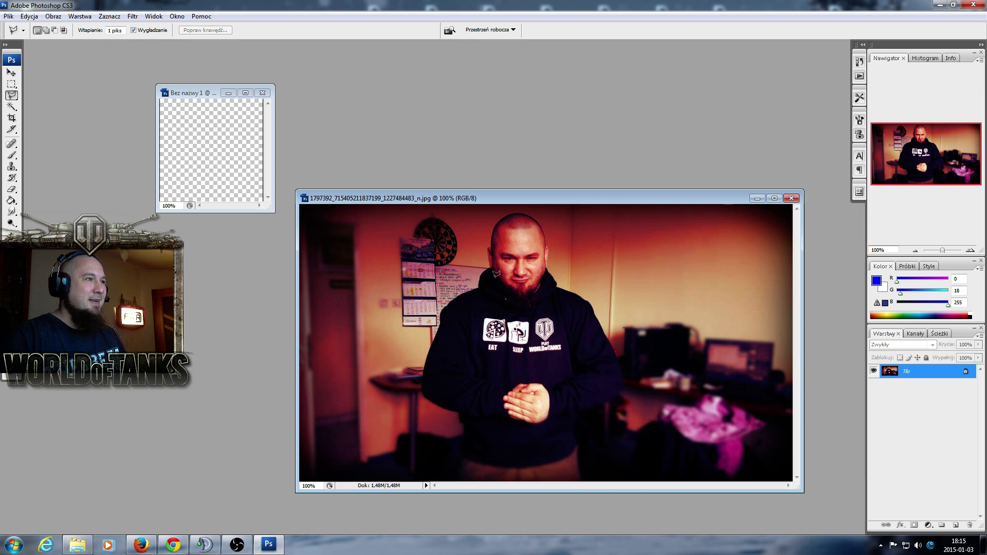
left_click(512, 309)
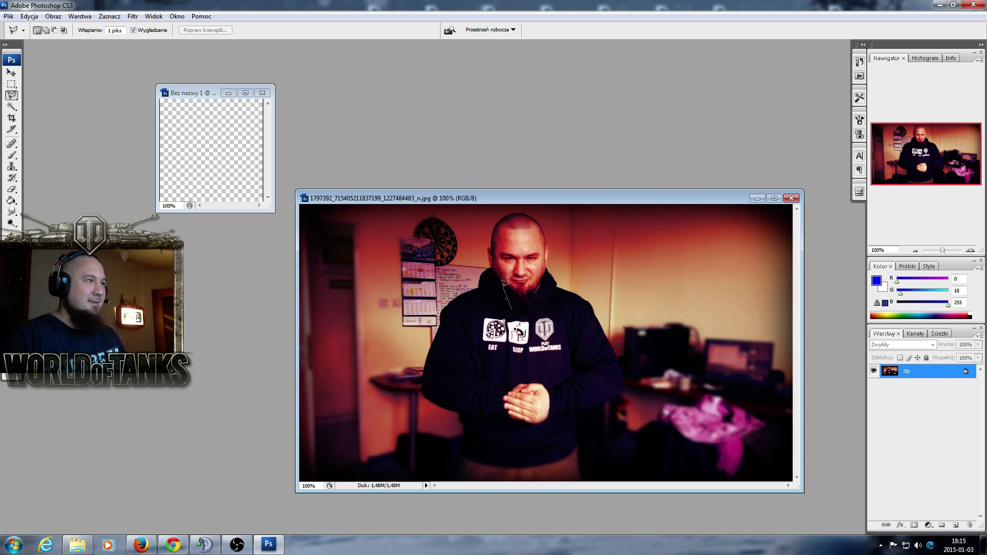
left_click_drag(505, 282, 493, 265)
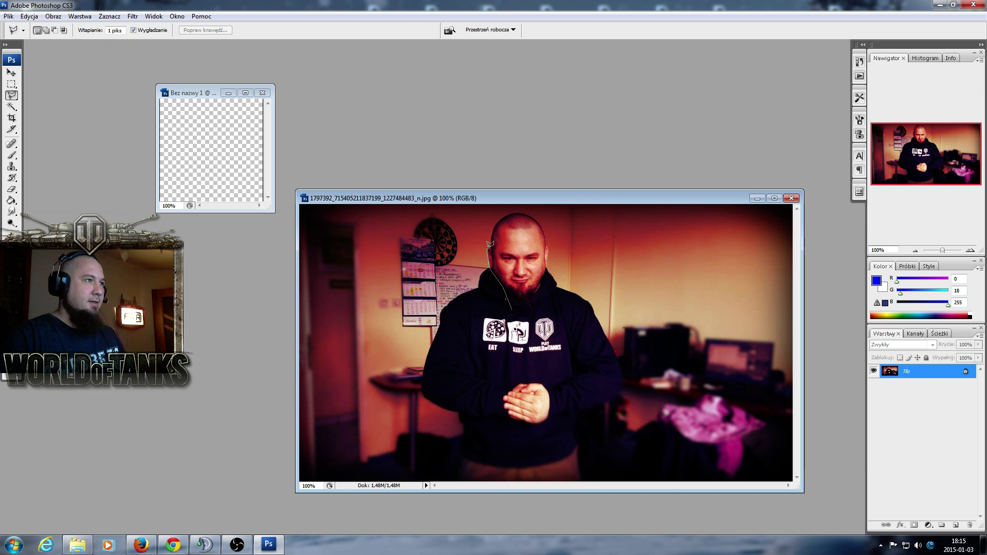
left_click(490, 244)
left_click_drag(522, 271, 600, 285)
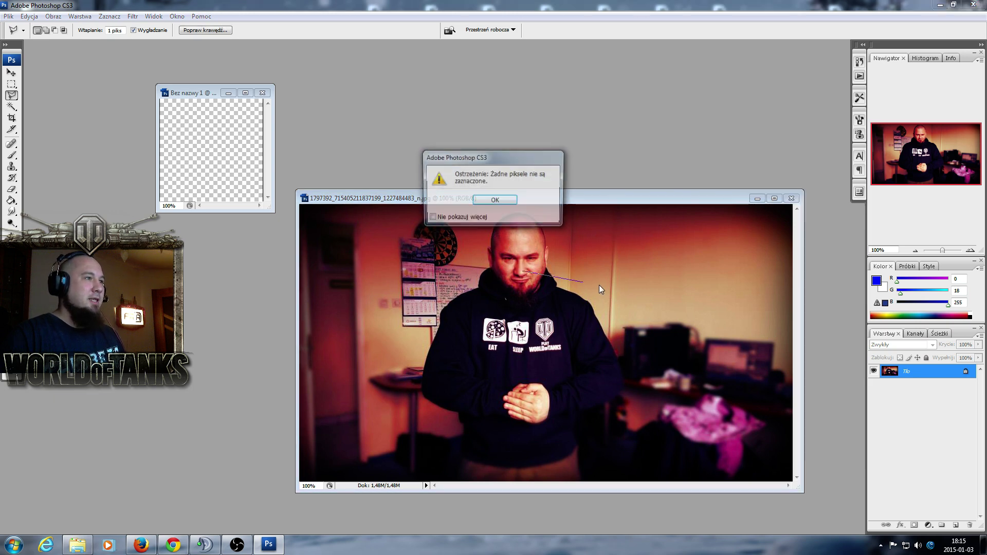
key("Return")
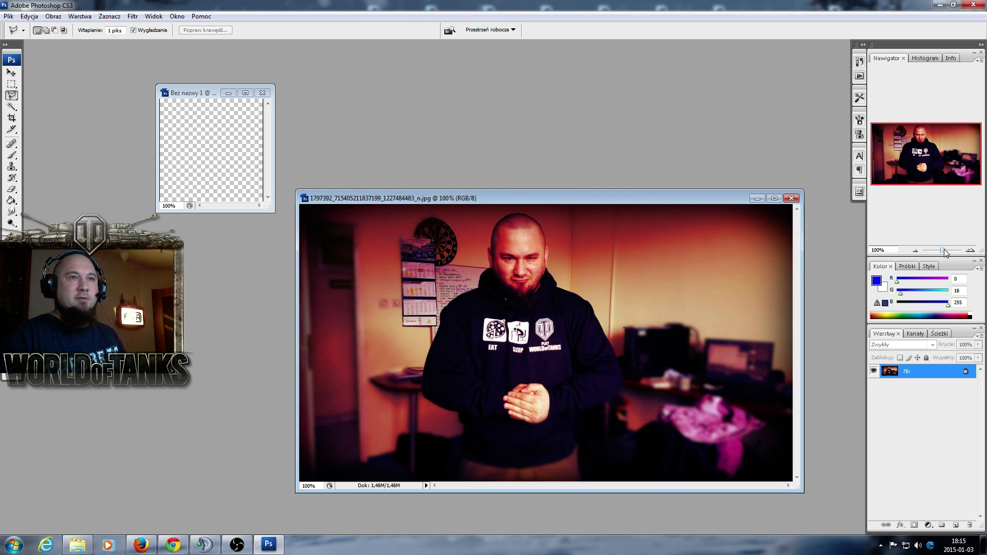
Select the man's head and beard in the hoodie photo by tracing a closed outline with the Polygonal Lasso.
left_click_drag(945, 251, 948, 251)
left_click_drag(921, 155, 915, 133)
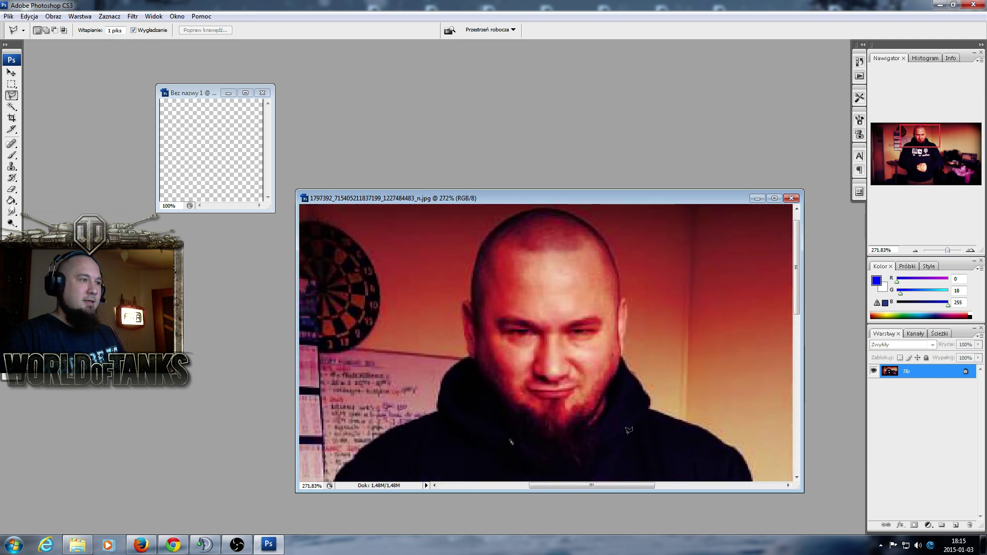
left_click(568, 468)
left_click(522, 468)
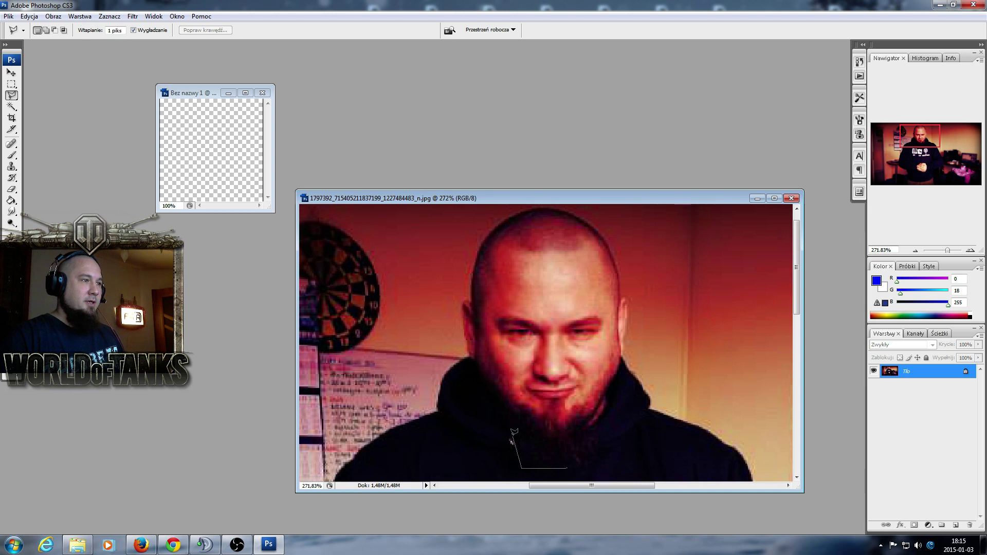
left_click(503, 404)
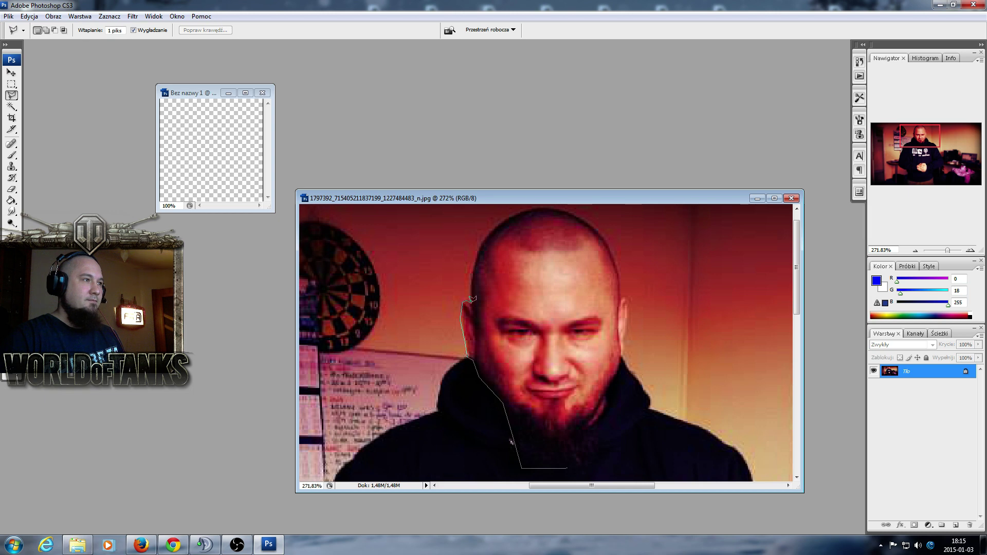
left_click(470, 300)
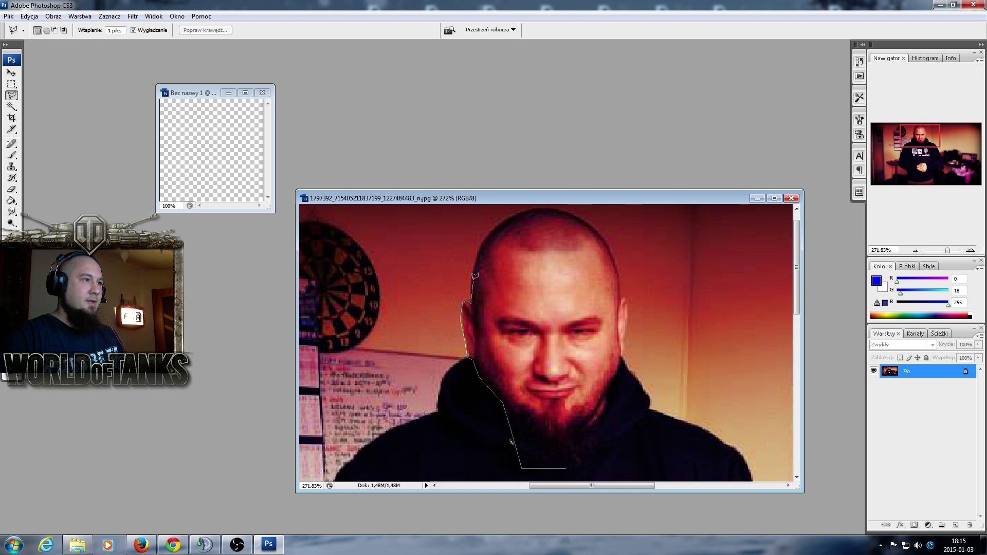
left_click(486, 230)
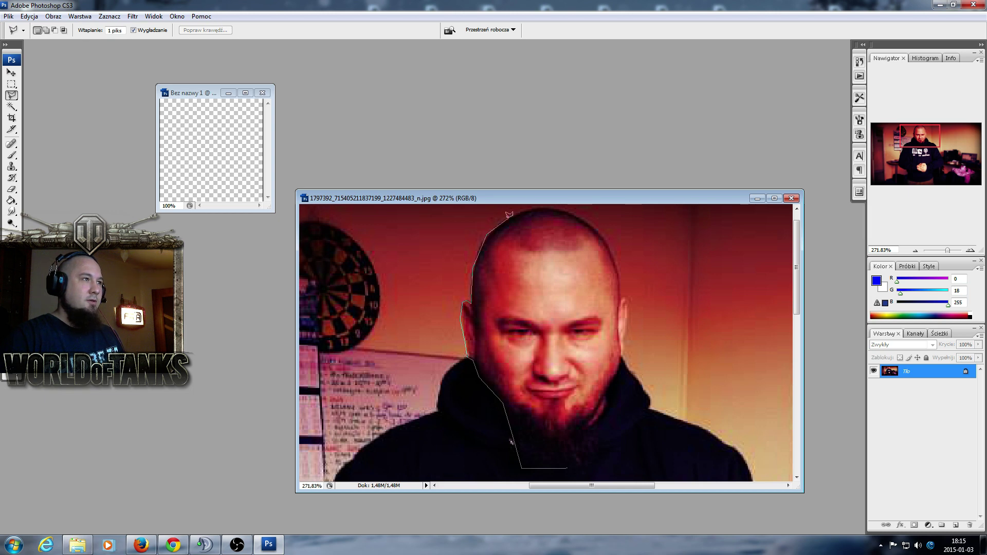
left_click(558, 207)
left_click(587, 216)
left_click(604, 237)
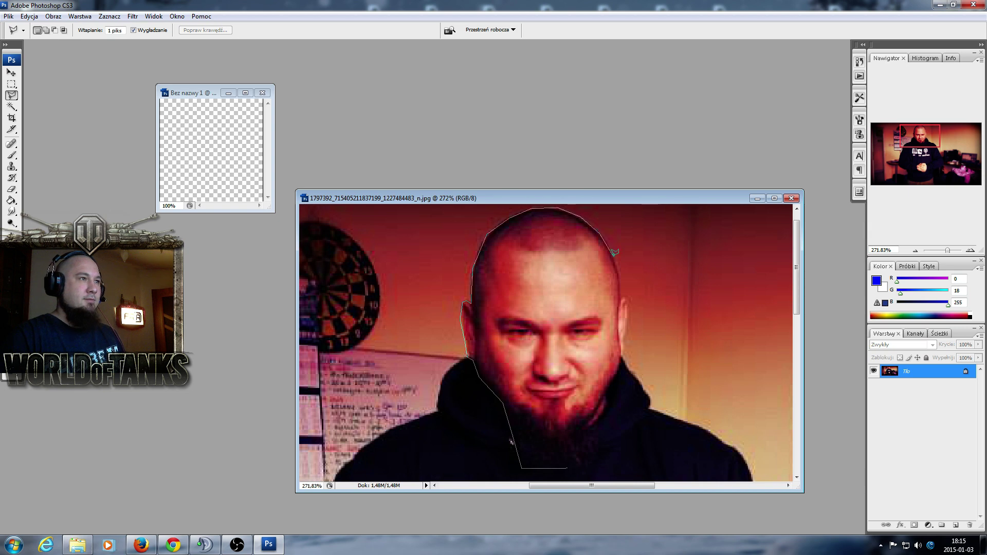
left_click(616, 257)
left_click(620, 277)
left_click(624, 300)
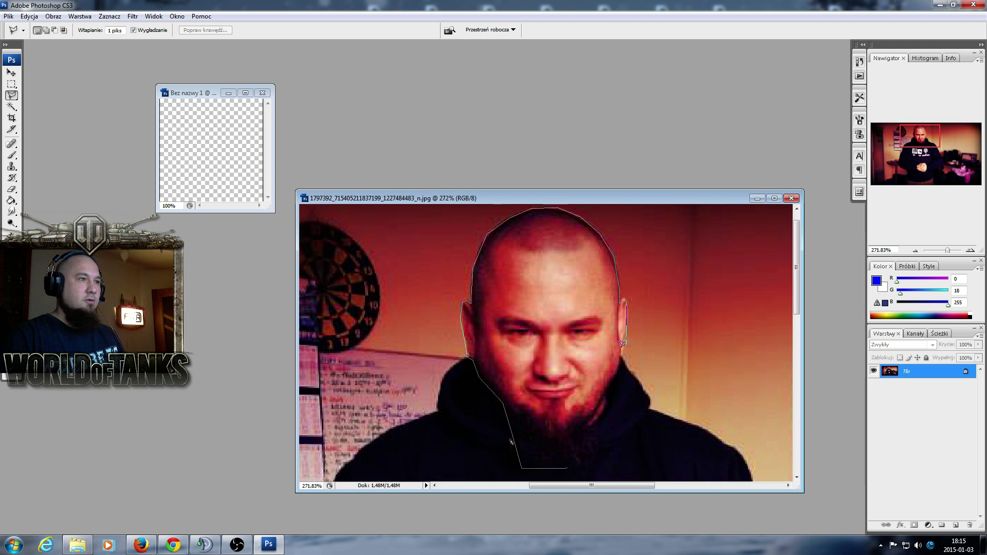
left_click(620, 360)
left_click(596, 410)
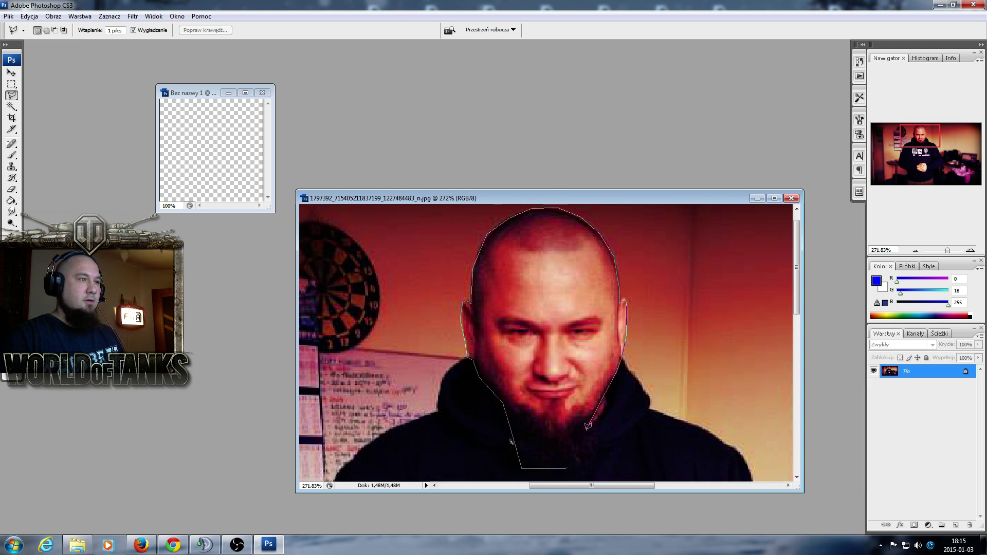
double_click(581, 468)
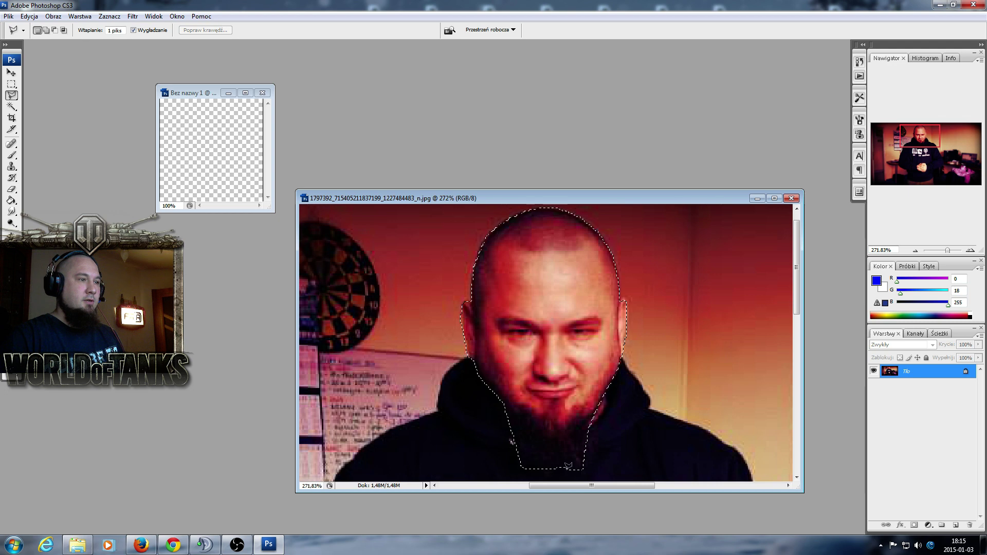
Copy the selected head to a new layer and bring that layer into the blank transparent document with the Move tool.
right_click(558, 367)
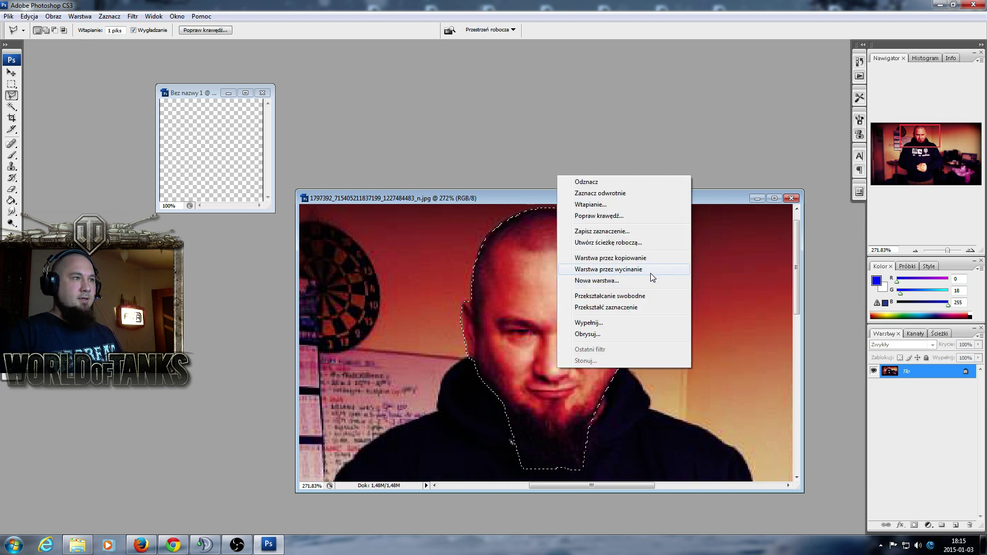
left_click(649, 259)
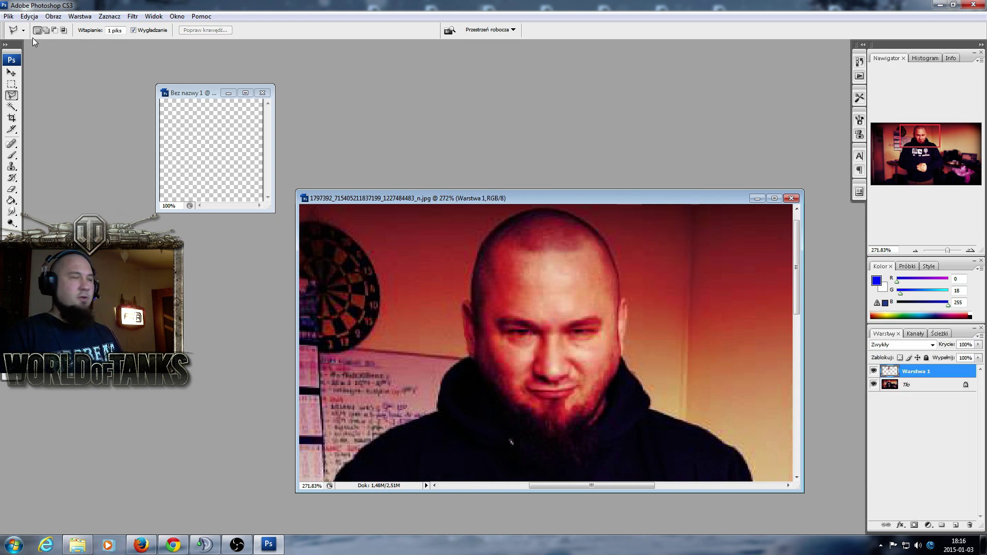
left_click(11, 72)
left_click_drag(910, 371, 214, 145)
Minimize the hoodie photo's window and reposition the head cutout's document window in the workspace.
left_click_drag(193, 90, 528, 121)
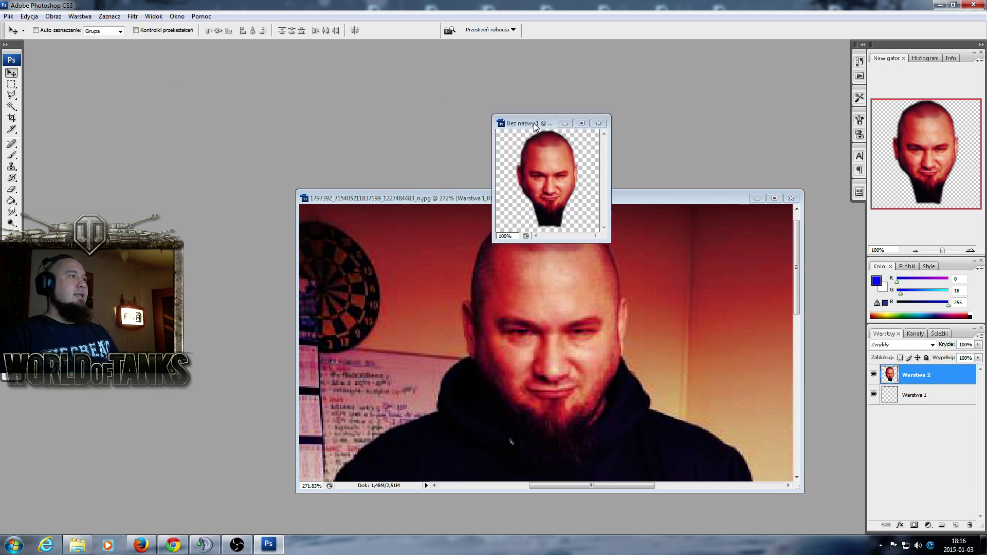
left_click(757, 198)
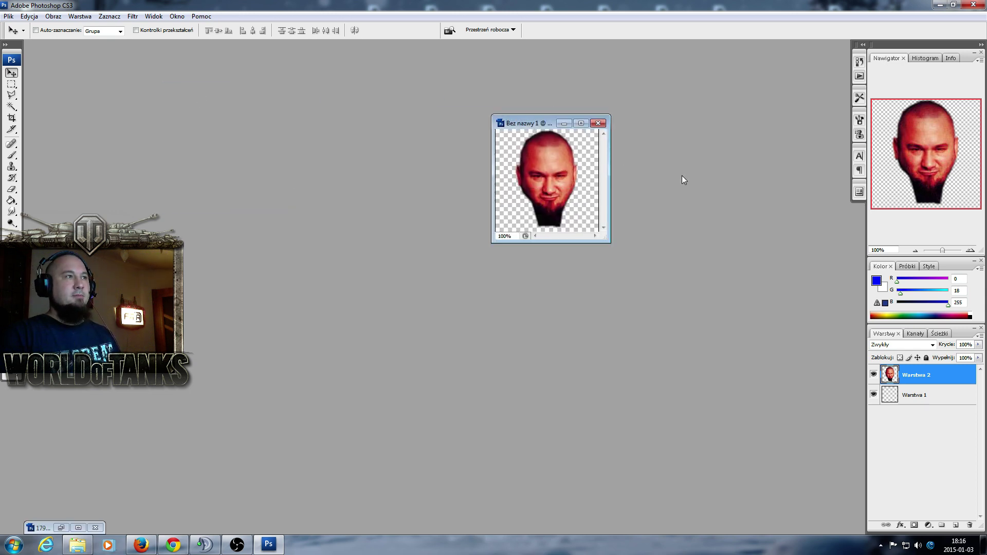
left_click_drag(526, 125, 413, 138)
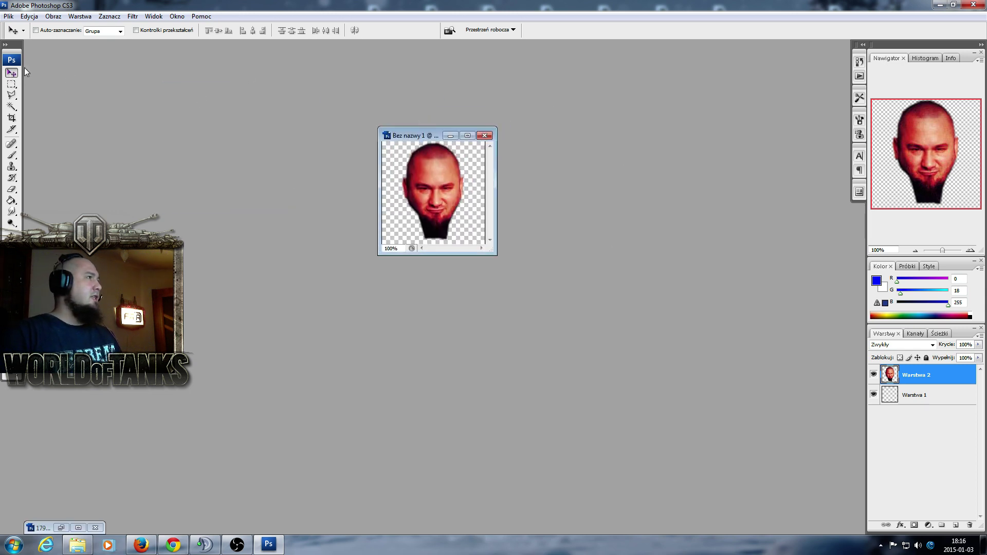
Resize the head cutout image to 100 by 100 pixels.
left_click(53, 16)
left_click(66, 91)
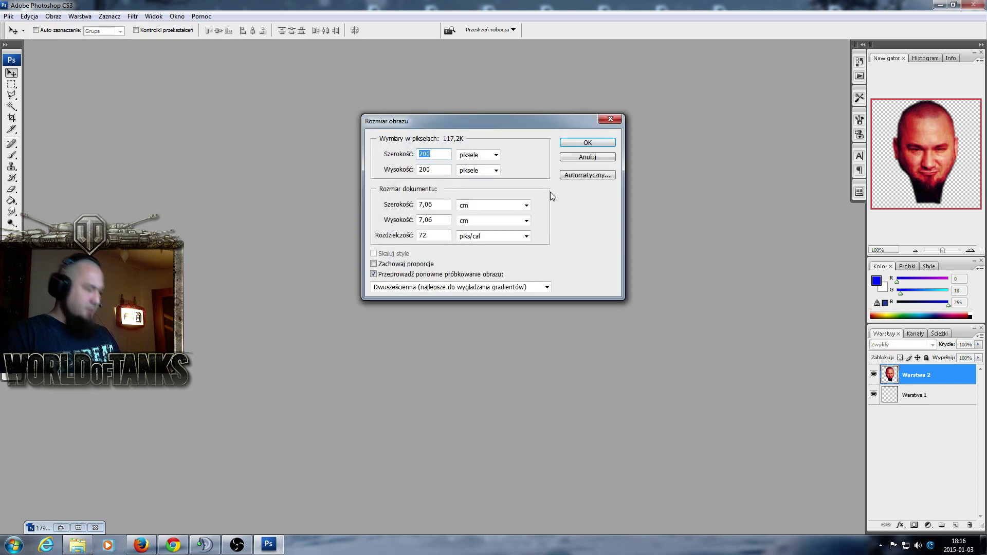
type("100")
left_click(439, 171)
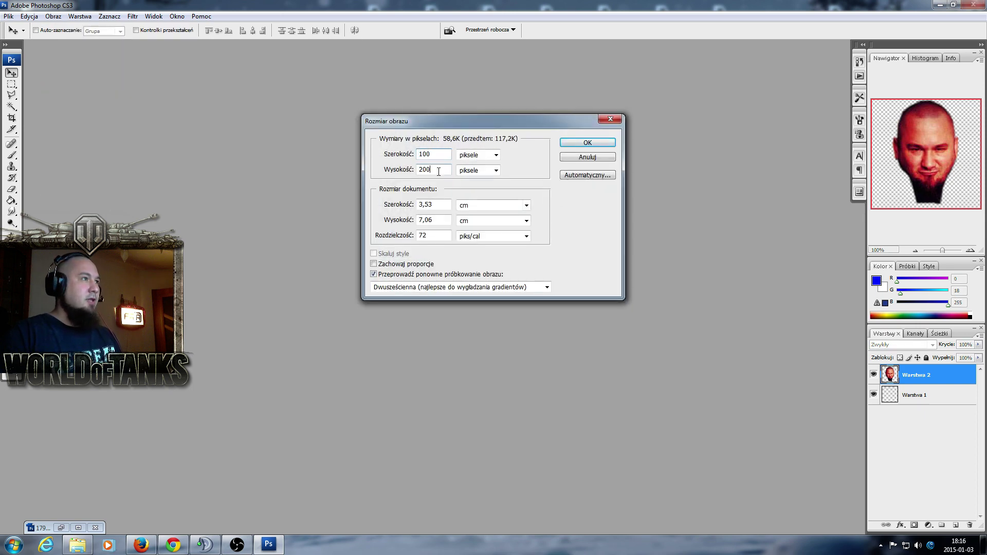
double_click(438, 171)
type("10")
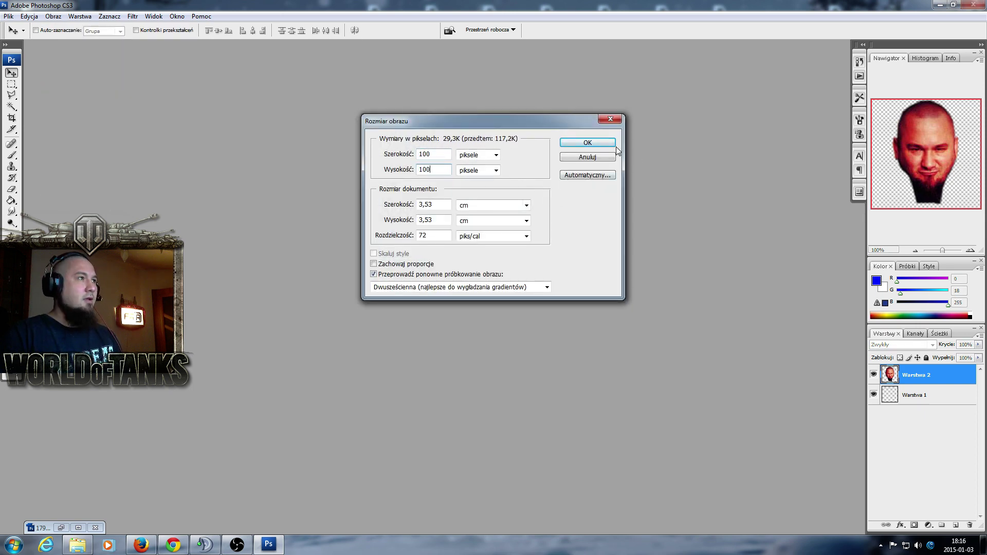
type("0")
left_click(612, 143)
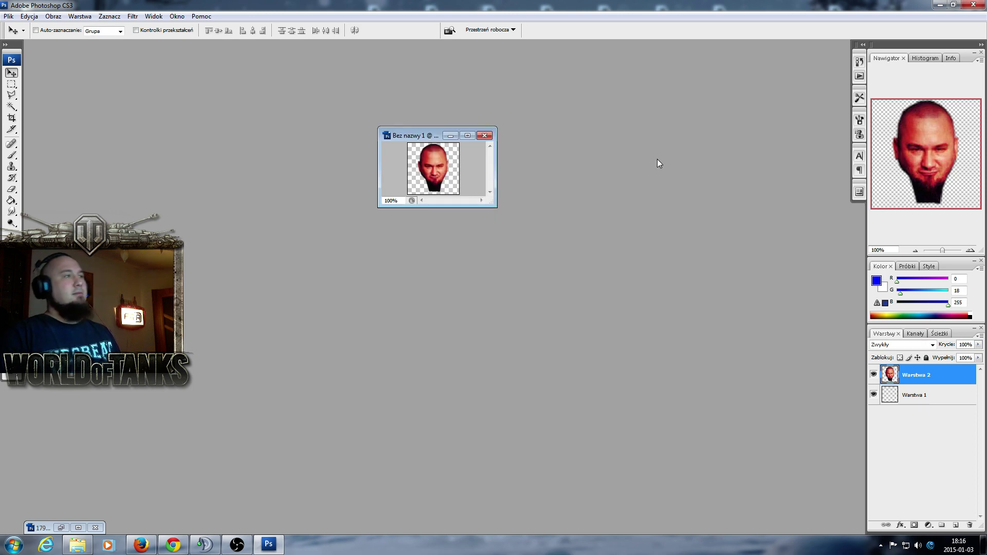
Save the head cutout to the desktop as a PNG file named faja, without interlacing.
left_click(9, 16)
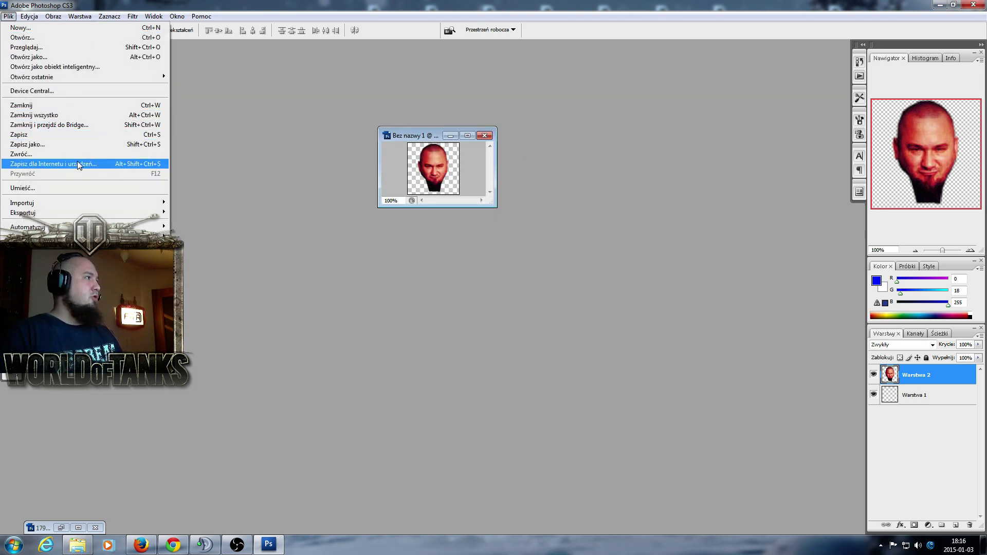
left_click(69, 146)
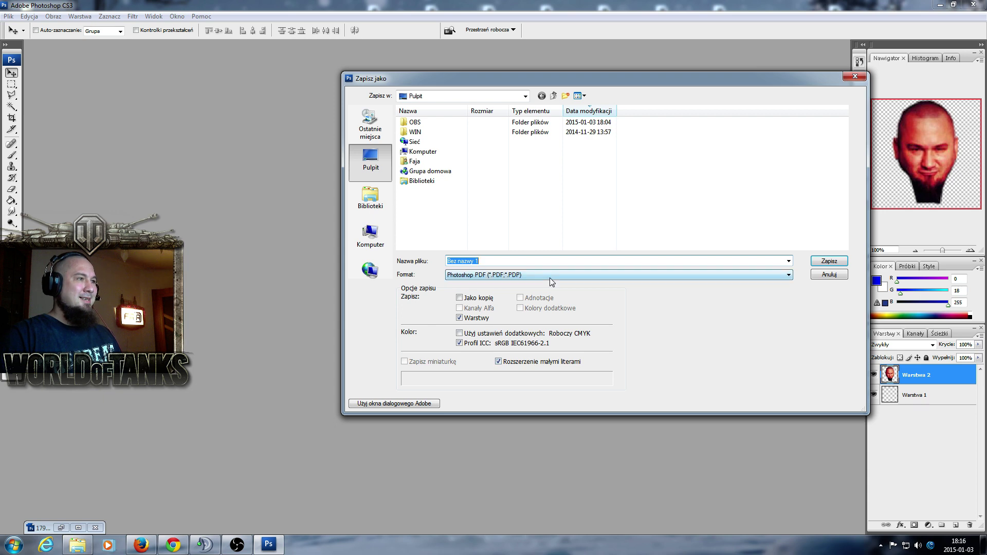
left_click(550, 278)
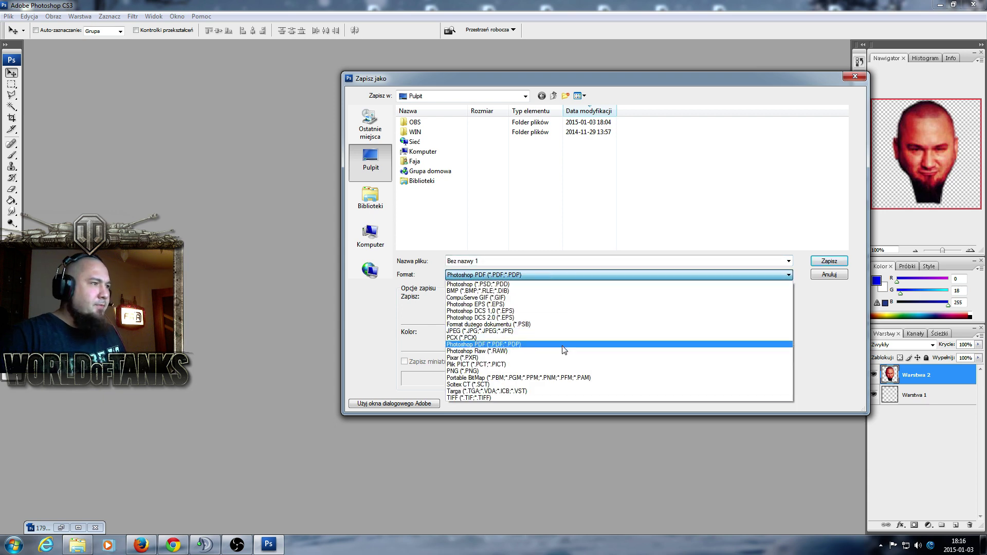
left_click(499, 371)
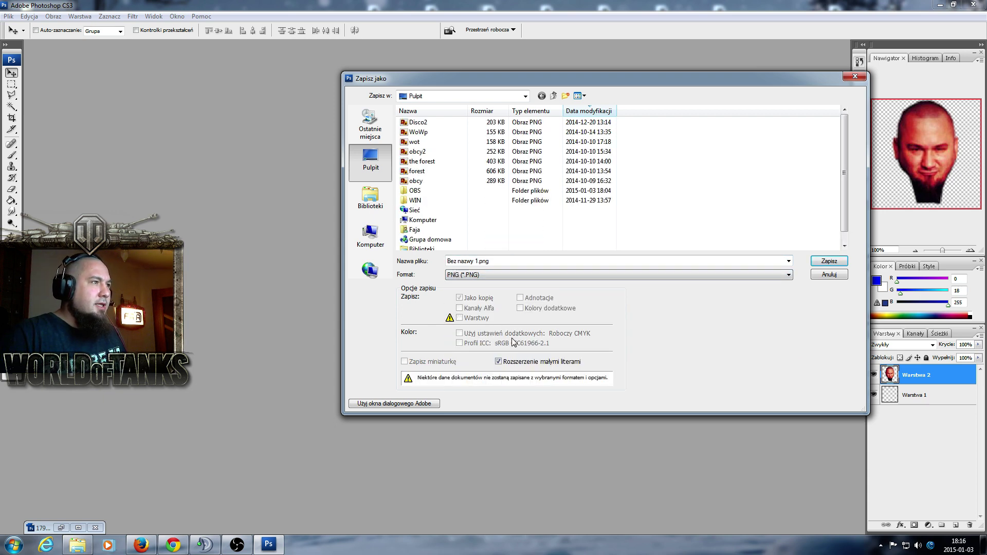
left_click(515, 260)
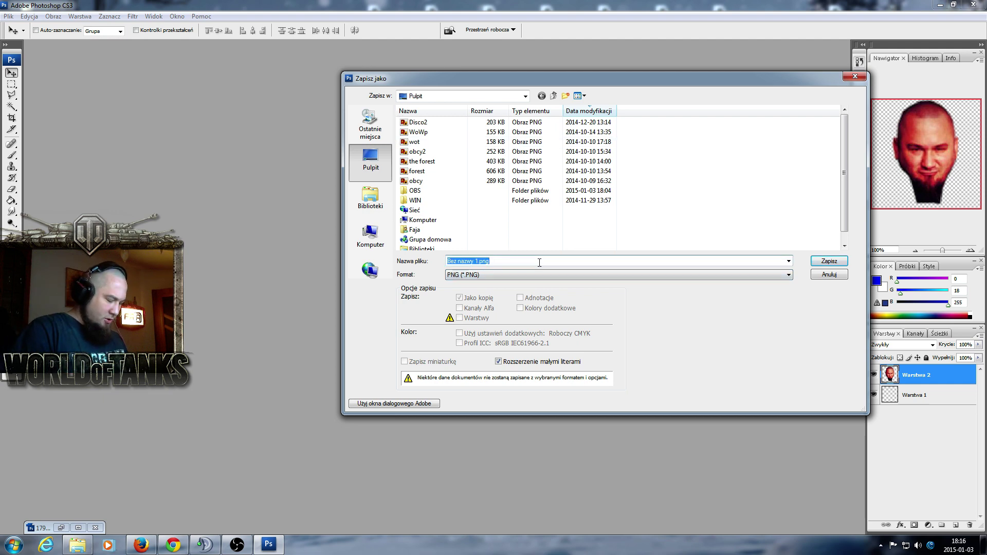
type("faja")
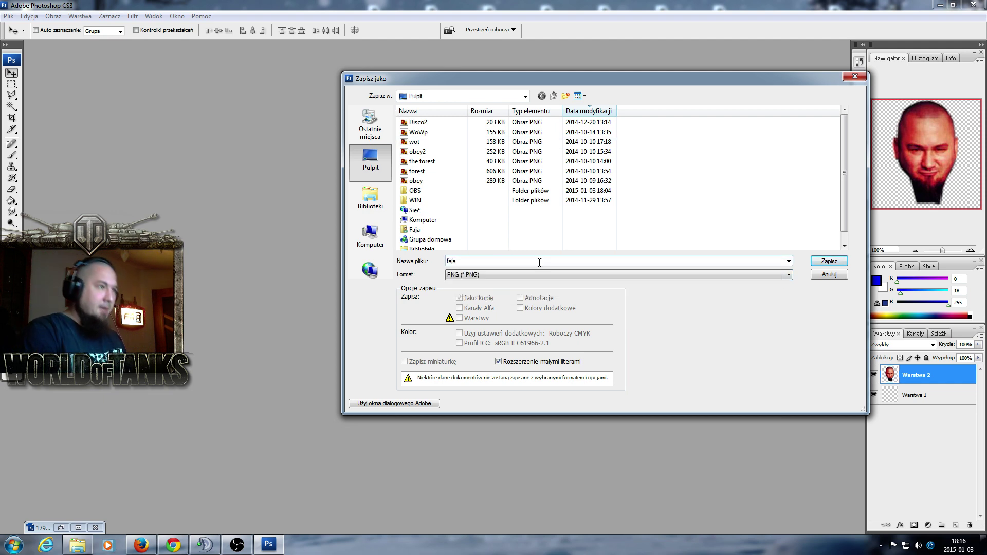
left_click(837, 262)
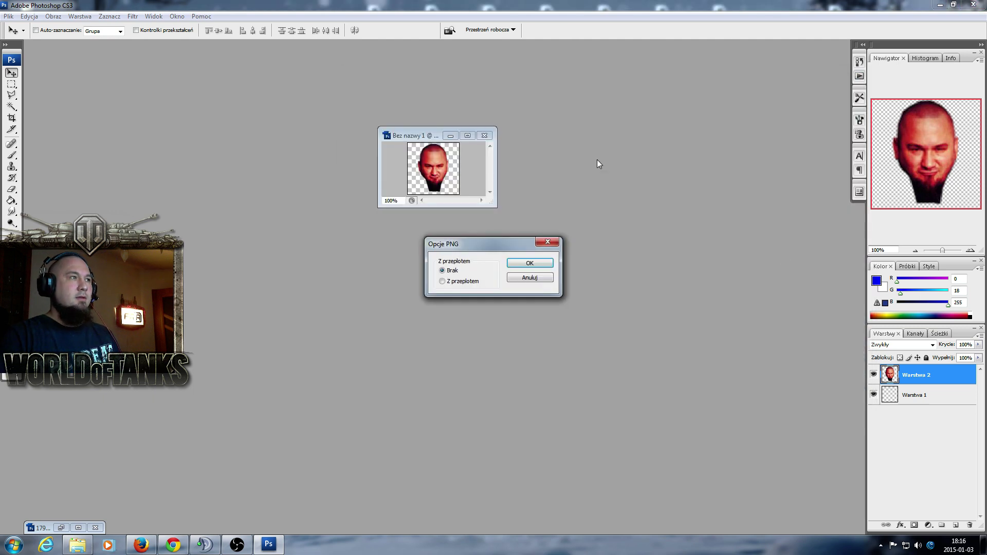
left_click(528, 264)
Close Photoshop without saving the changes to the untitled document or the hoodie photo.
left_click(973, 4)
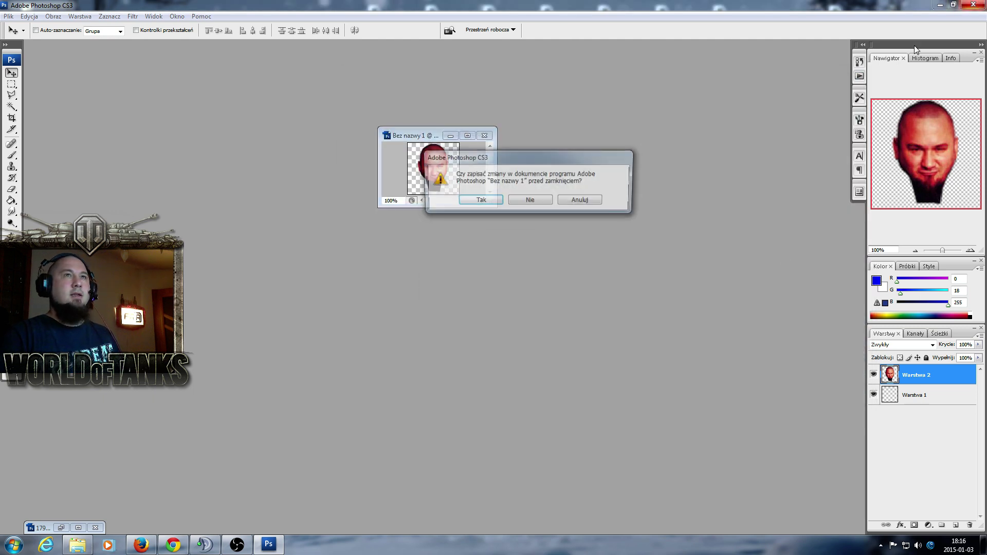
left_click(540, 199)
left_click(537, 204)
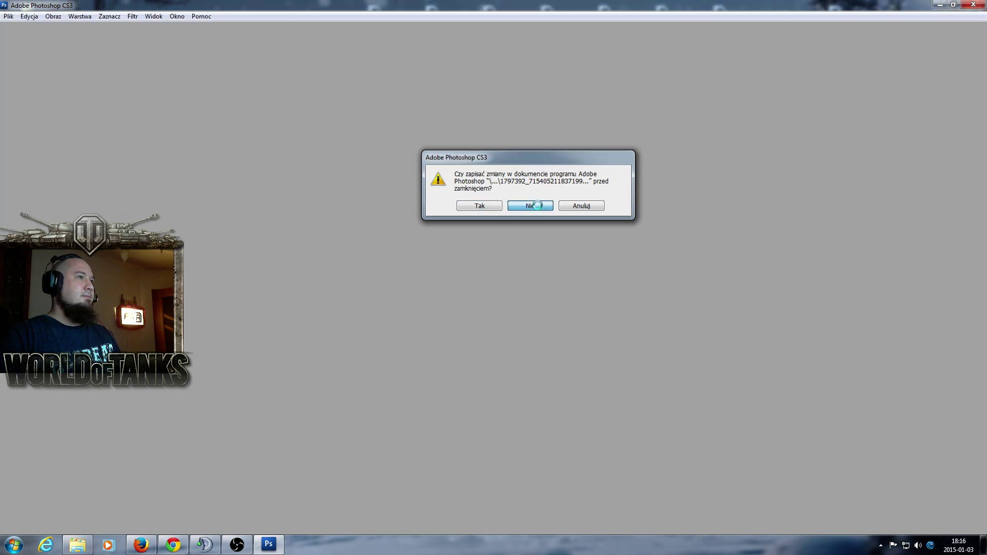
Rename the faja image on the desktop to SixthSense, copying the name from the existing PNG in the res folder.
left_click(150, 228)
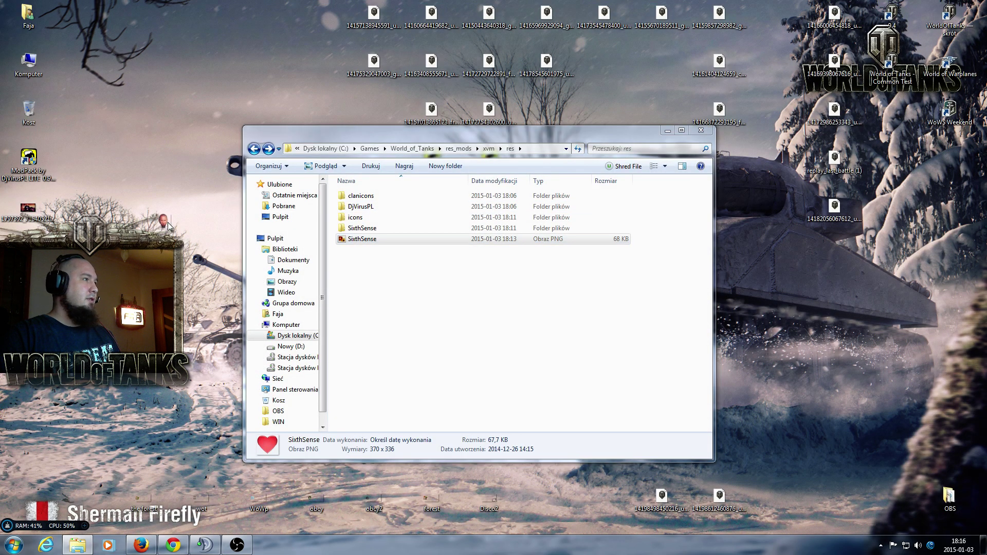
left_click(373, 240)
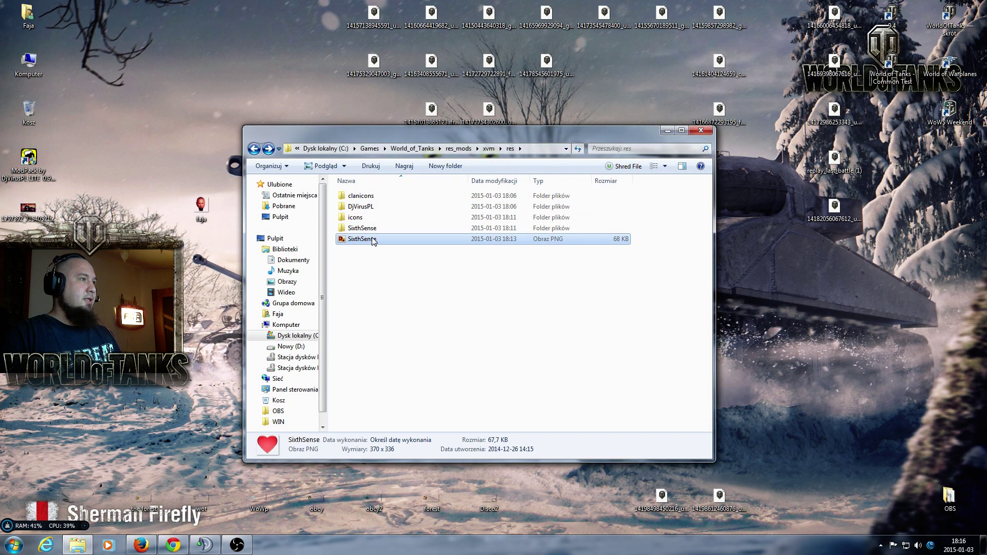
left_click(371, 239)
key("ctrl+c")
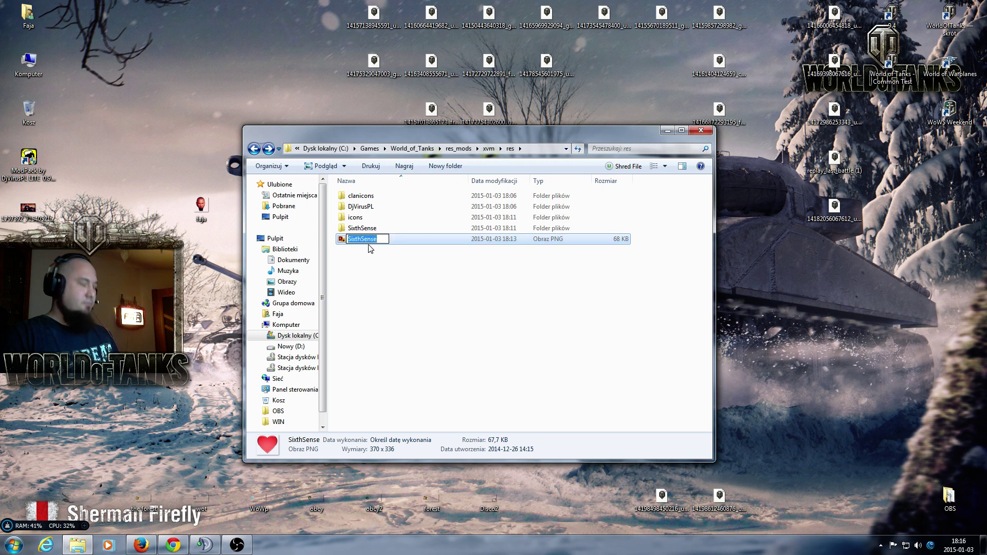
left_click(202, 222)
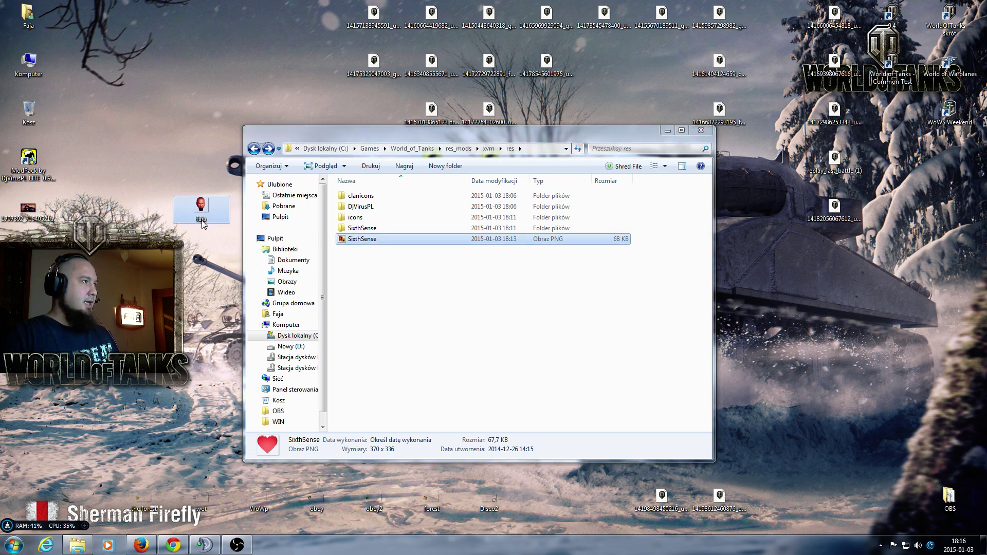
key("F2")
key("ctrl+v")
key("Return")
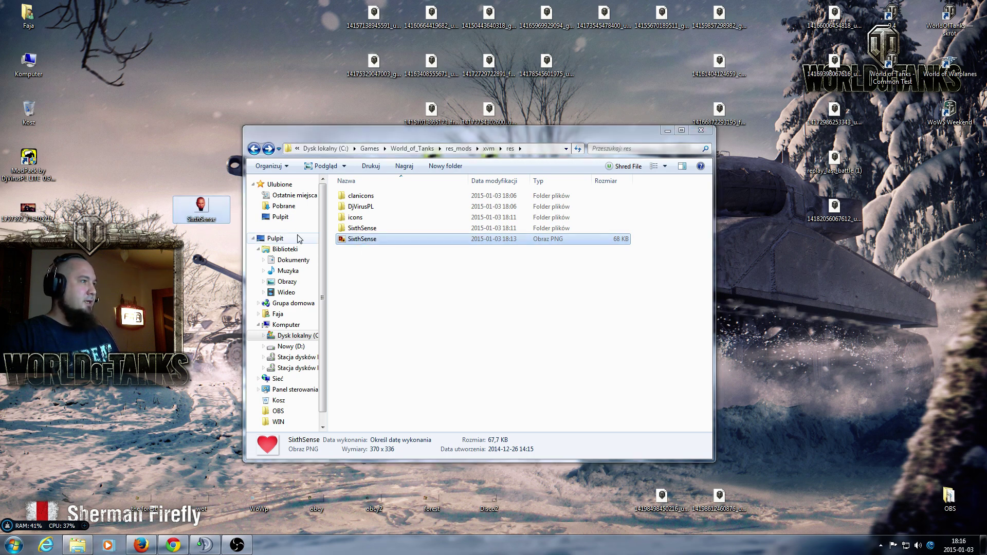
left_click(355, 241)
key("F2")
key("ctrl+c")
key("BackSpace")
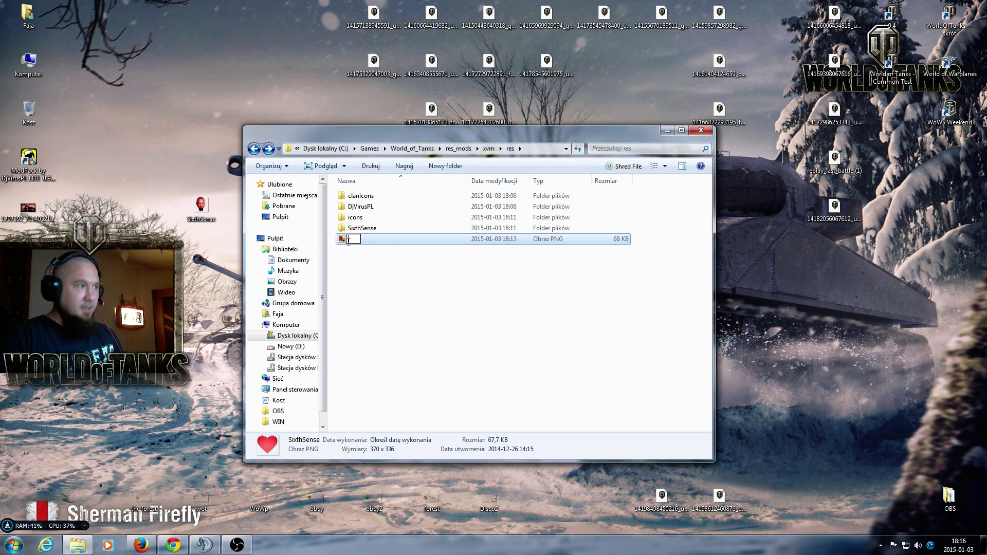
key("ctrl+v")
key("Return")
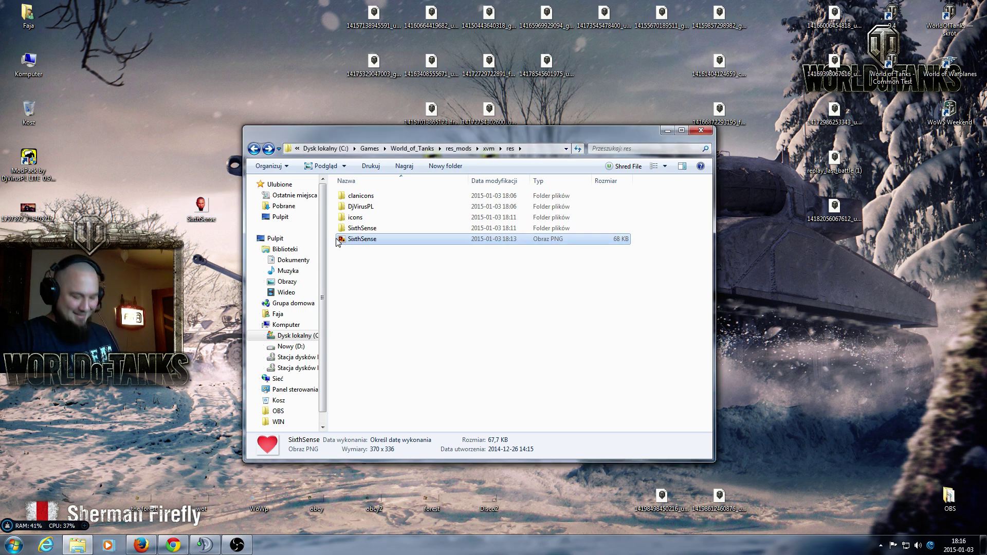
Permanently delete the old SixthSense PNG from the res folder and move the new SixthSense image there from the desktop.
key("shift+Delete")
left_click(550, 312)
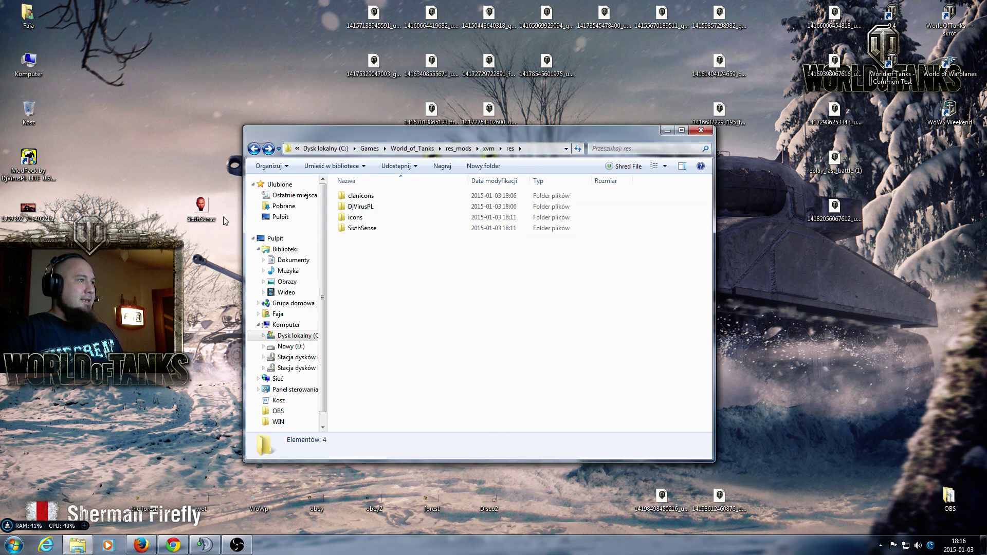
left_click_drag(203, 204, 375, 263)
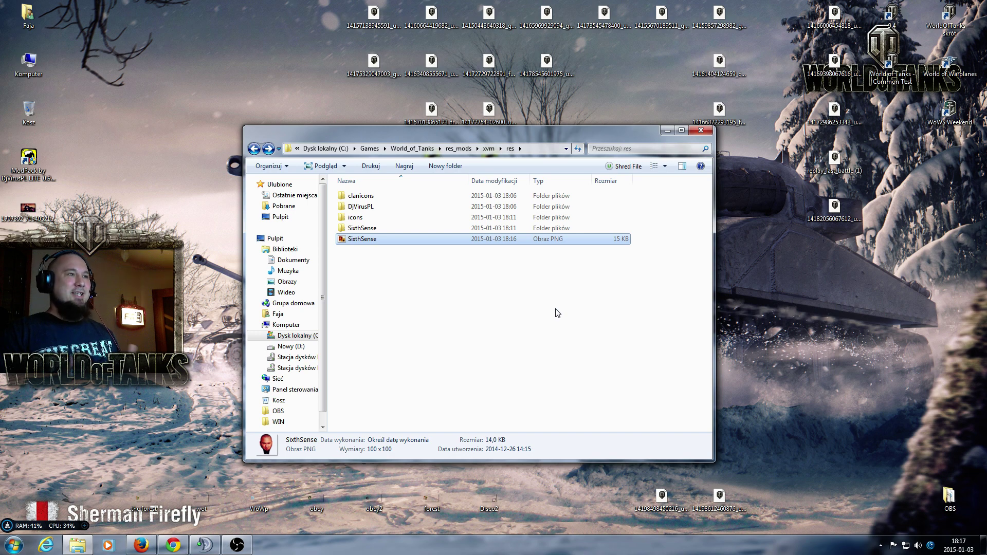
Go back to res_mods and open the DjVirusPL folder inside xvm\configs.
left_click(253, 149)
left_click(253, 149)
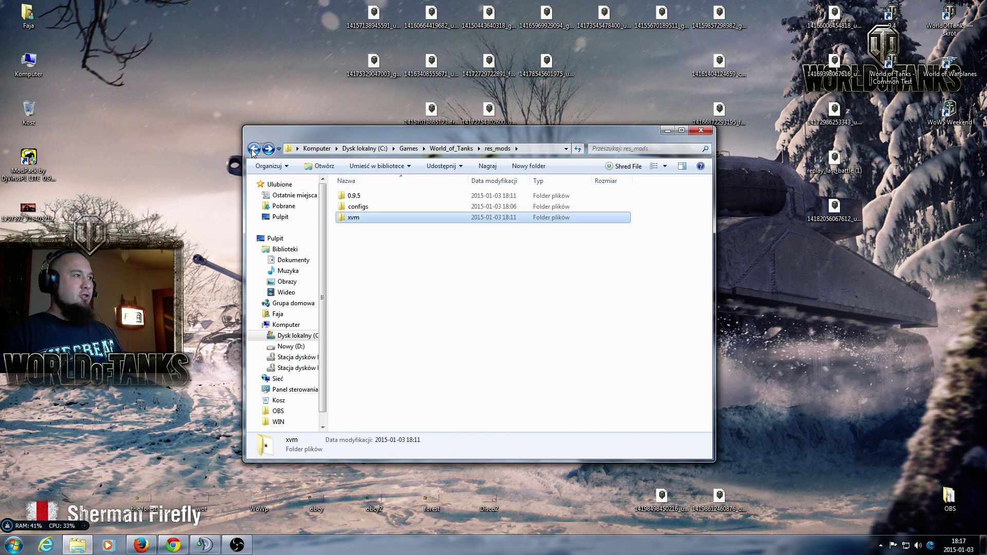
mouse_move(374, 223)
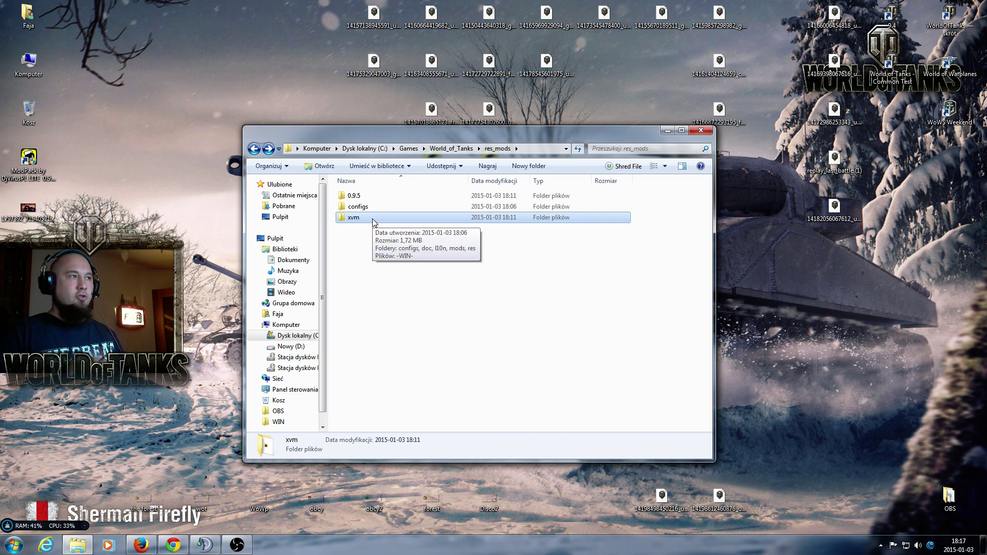
double_click(373, 218)
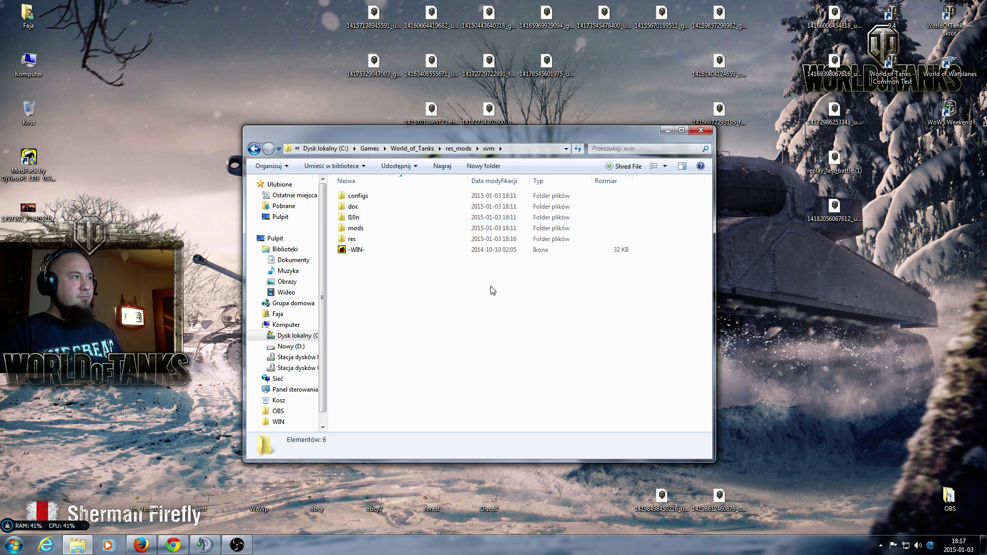
double_click(376, 197)
double_click(377, 197)
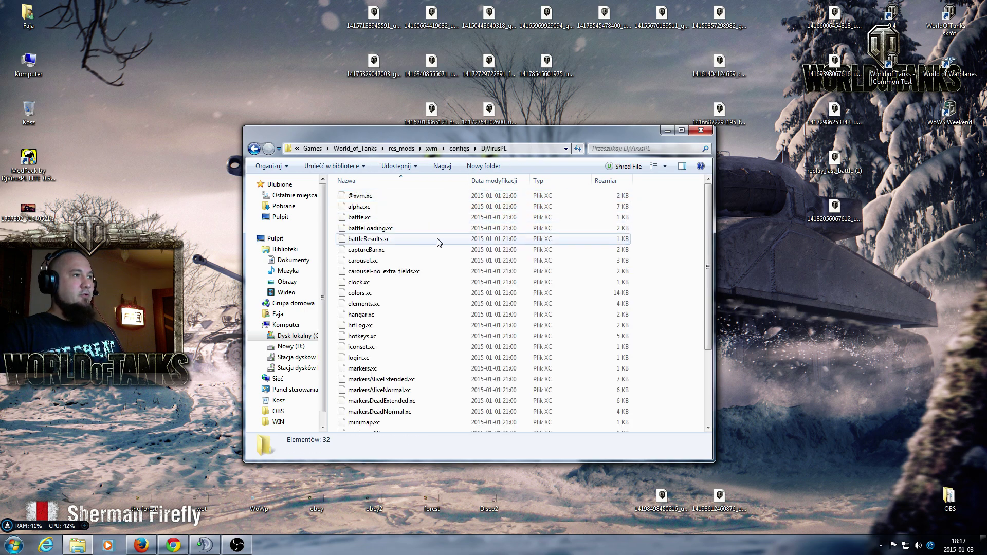
Open carousel.xc in Notepad++, review its extra field entries for the tank carousel, and close the editor.
right_click(373, 261)
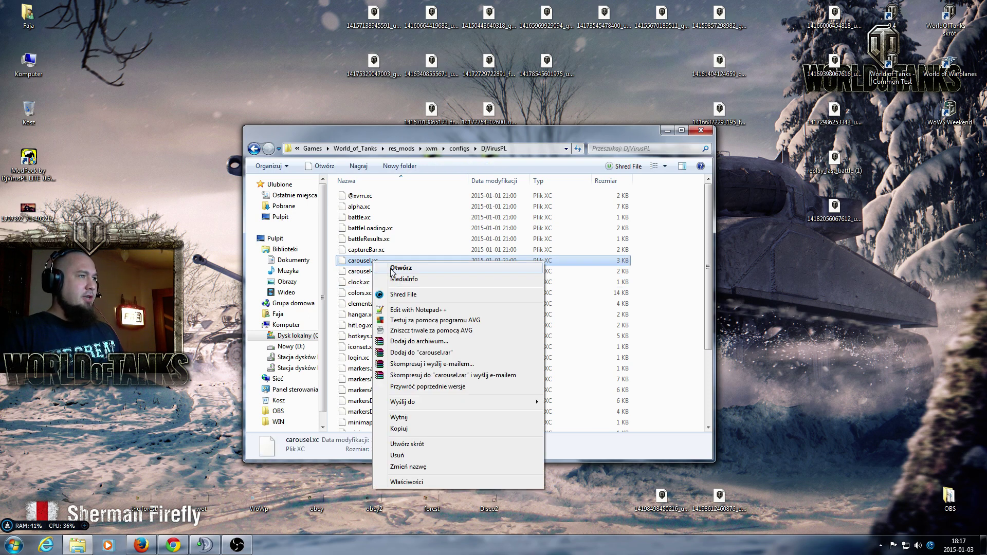
left_click(434, 311)
scroll(442, 174, "down", 8)
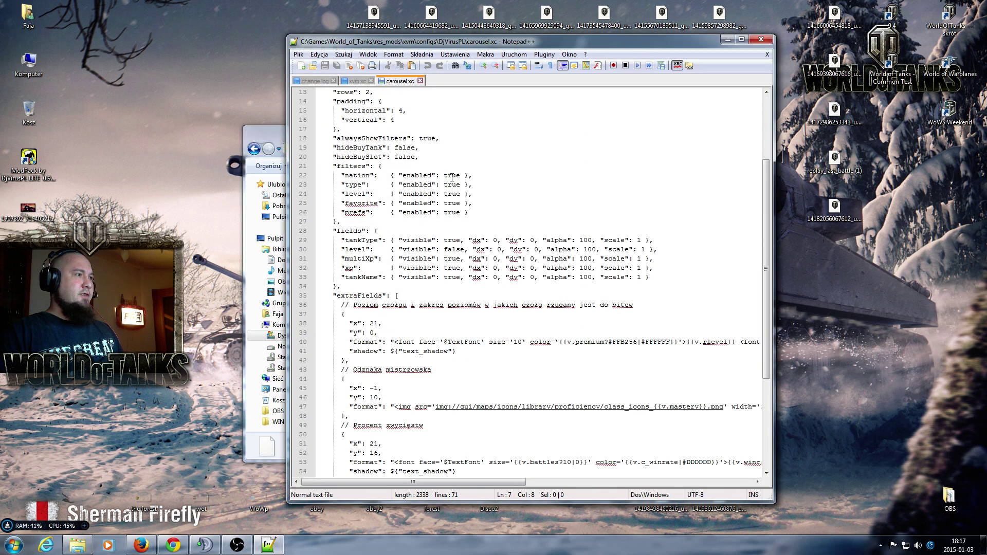
scroll(466, 279, "down", 2)
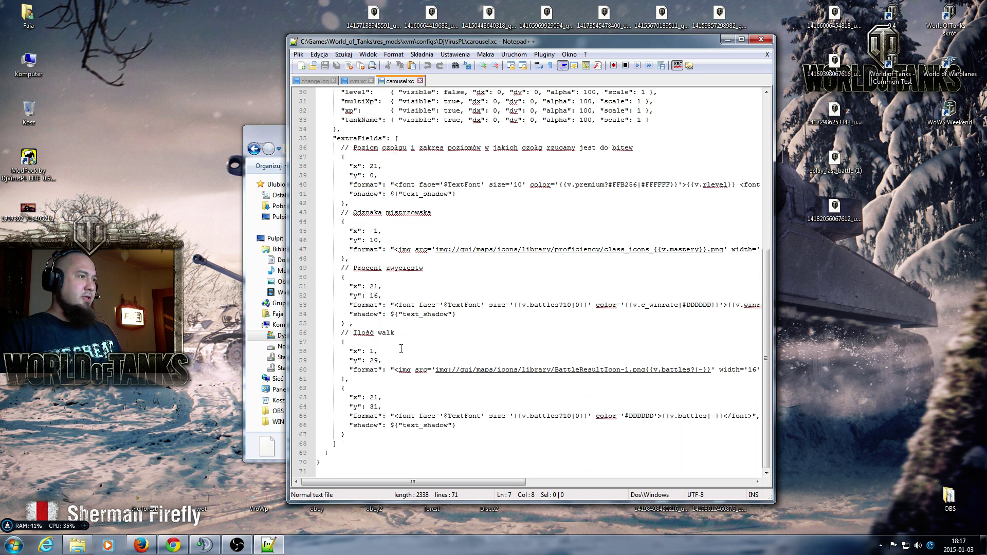
scroll(404, 355, "up", 10)
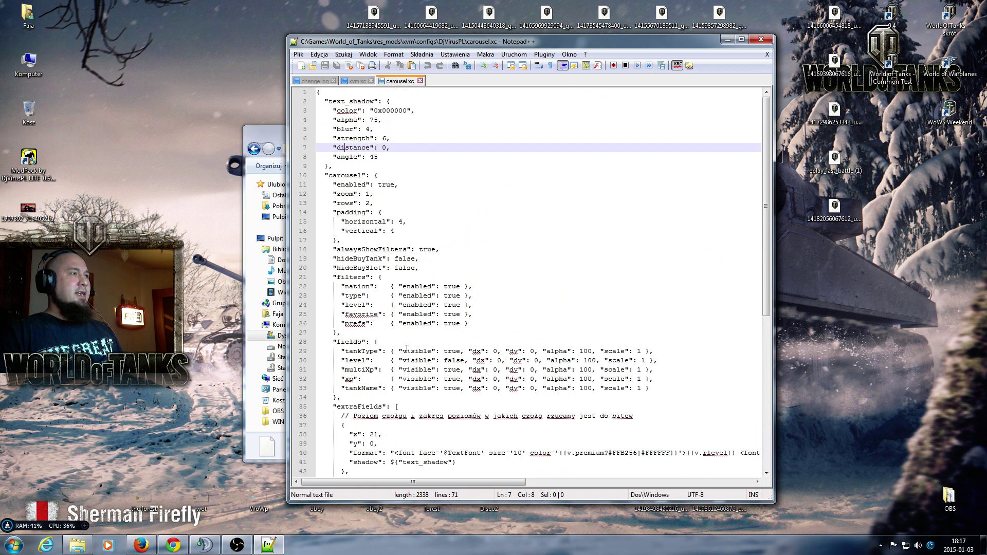
left_click(762, 40)
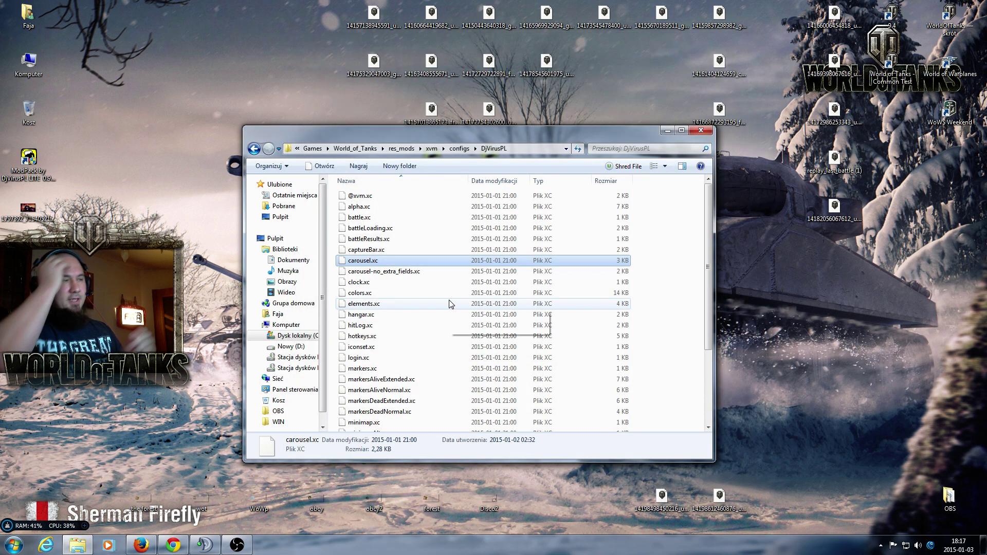
Rename carousel.xc to carousel22.xc in the DjVirusPL config folder.
left_click(367, 261)
left_click(373, 261)
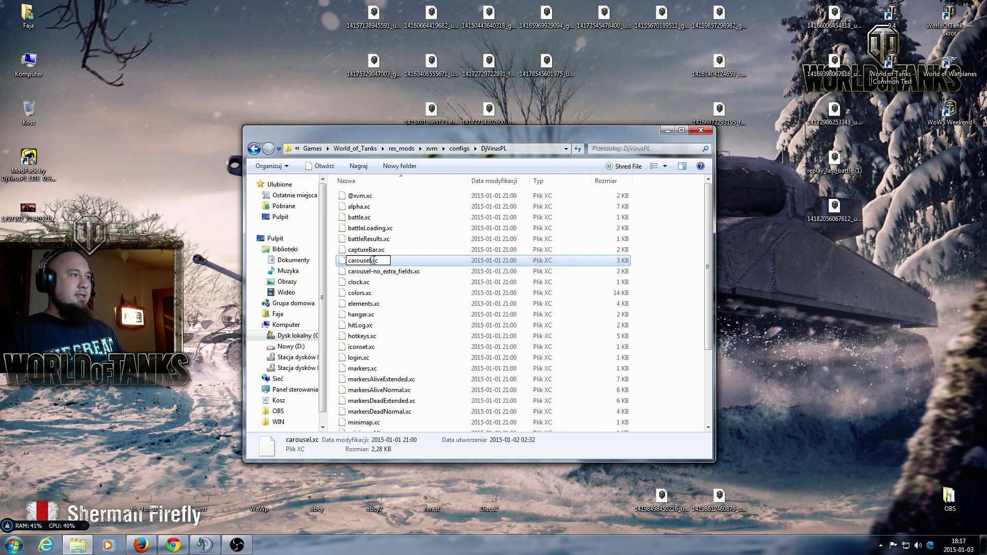
type("22")
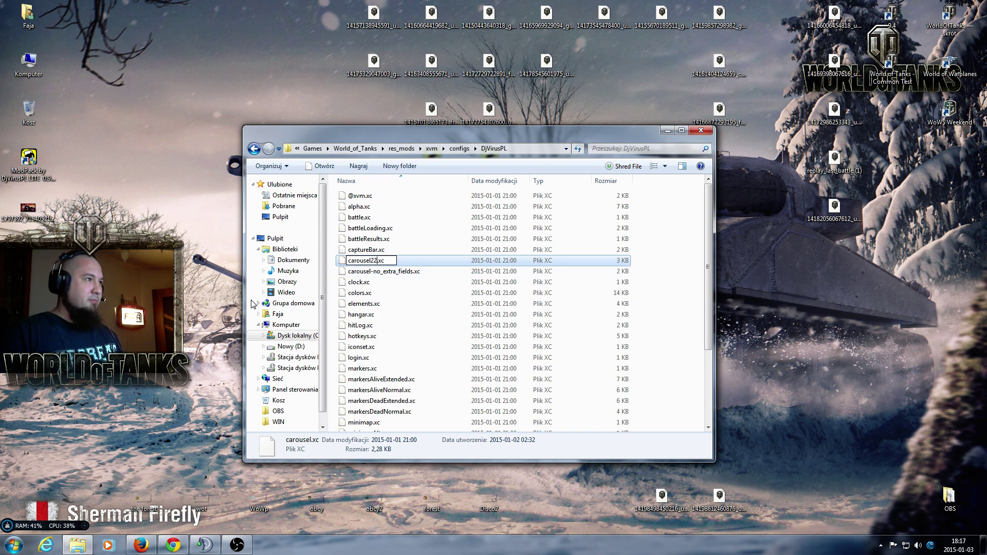
key("Return")
Rename carousel-no_extra_fields.xc to carousel.xc.
right_click(375, 271)
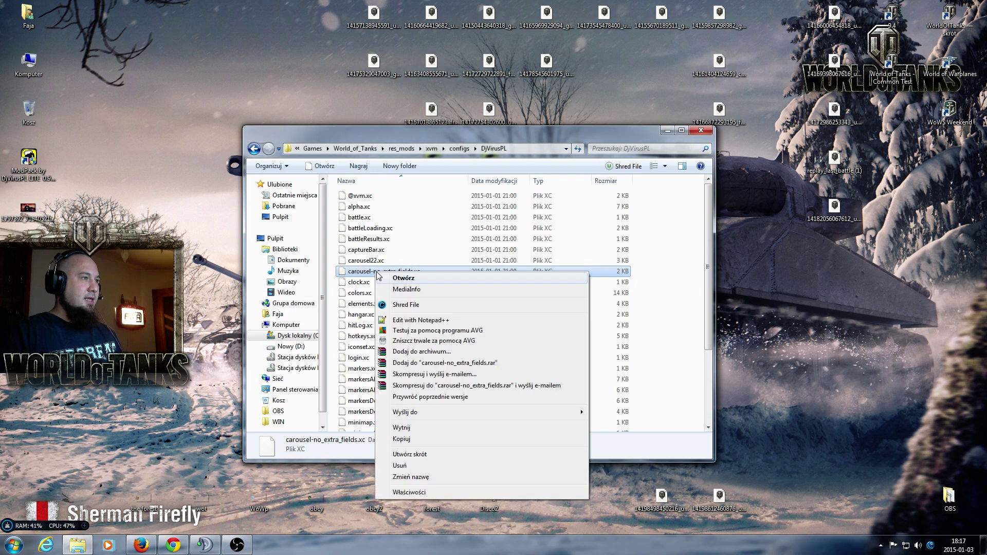
left_click(368, 273)
left_click(375, 273)
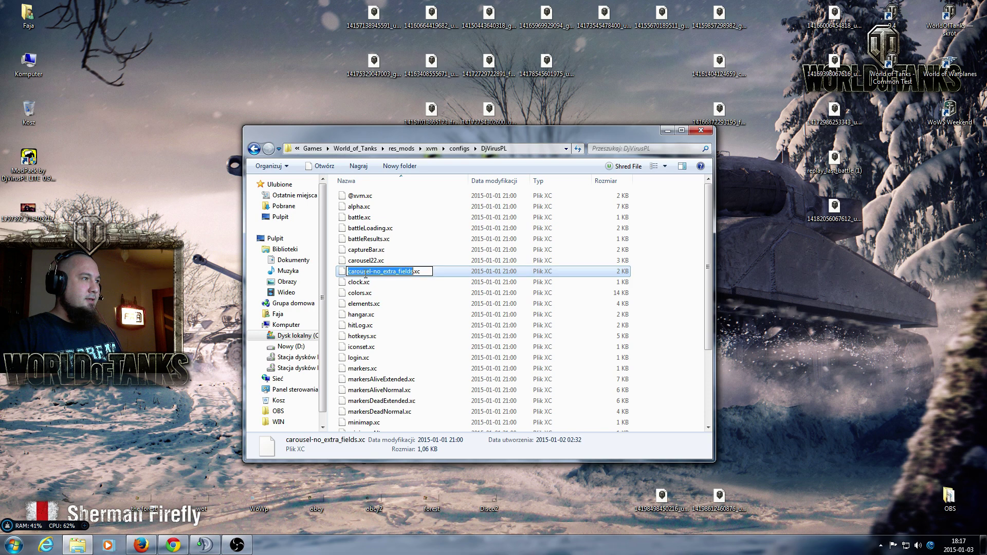
left_click_drag(414, 272, 390, 273)
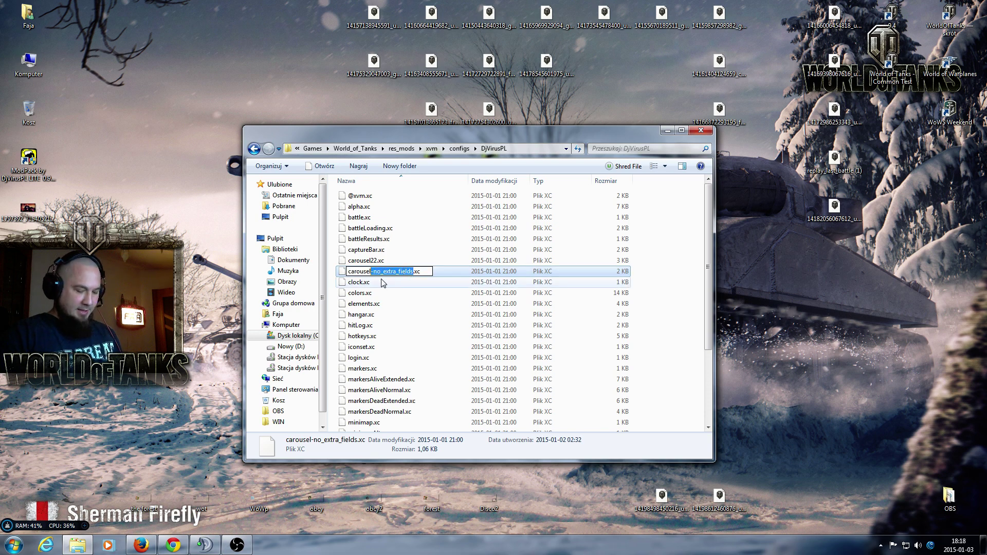
key("BackSpace")
key("Return")
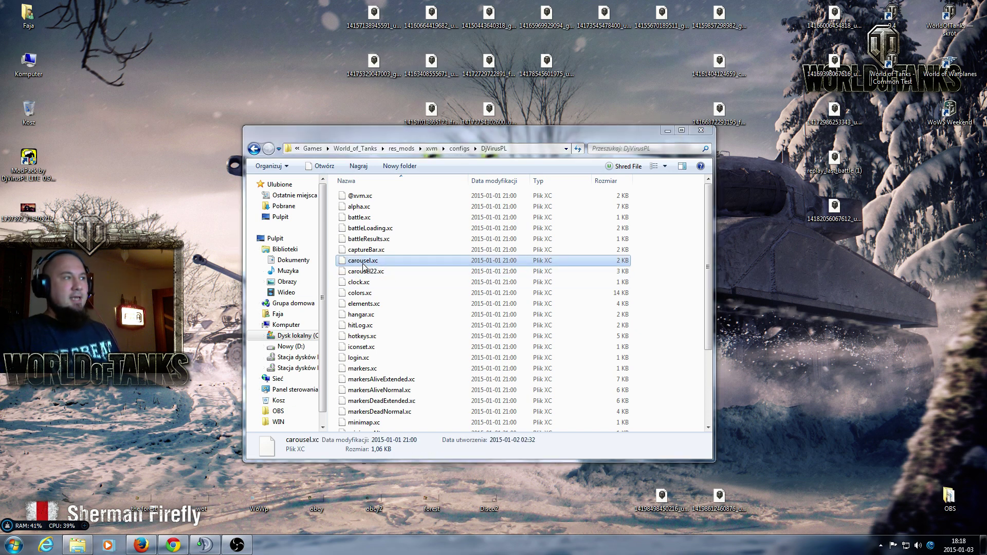
Open the new carousel.xc in Notepad++ and set the carousel zoom to 0.7.
right_click(371, 263)
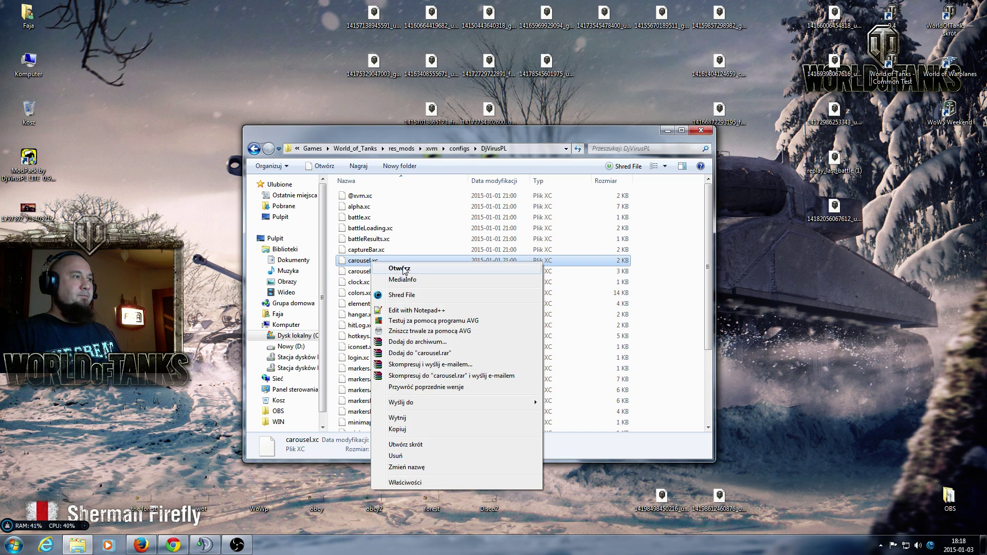
left_click(411, 310)
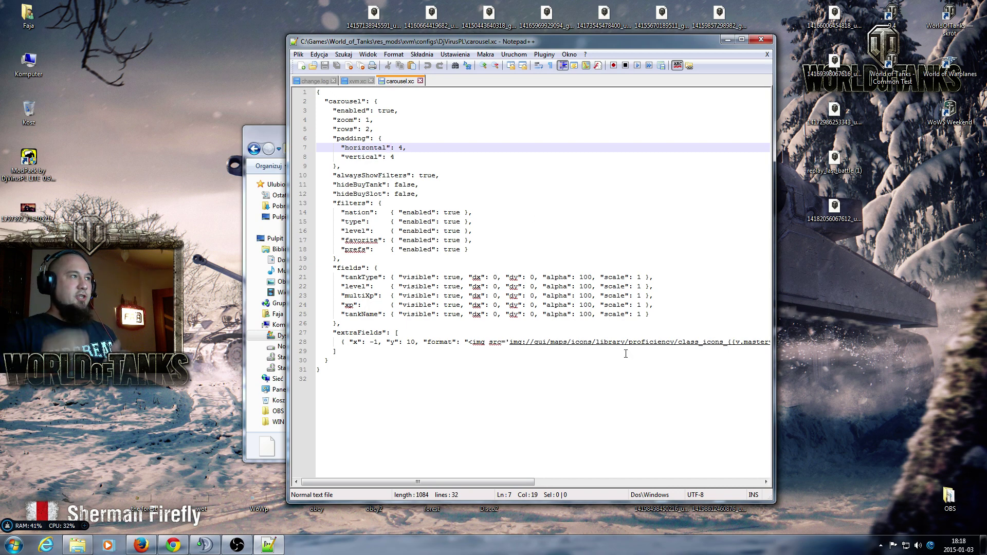
double_click(368, 120)
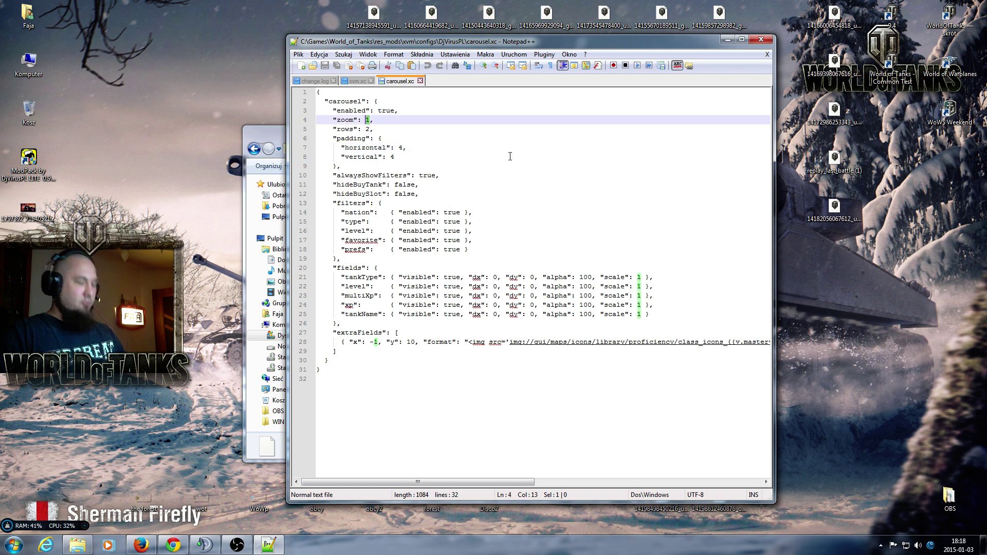
type("0")
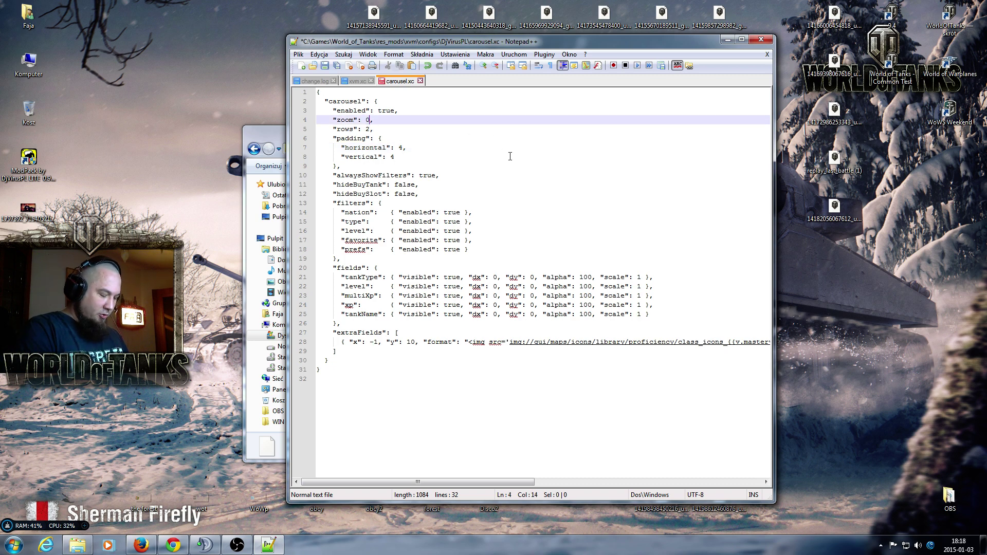
type(".7")
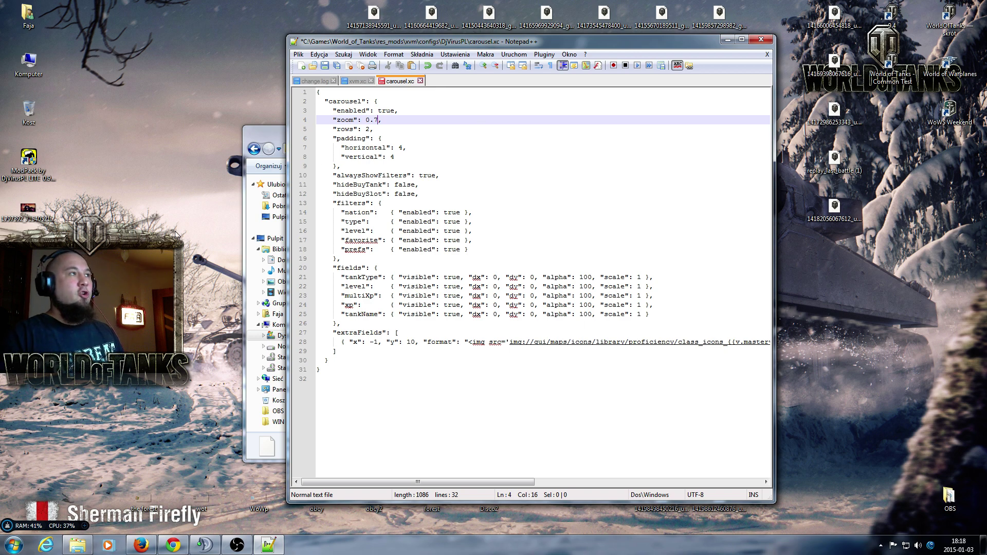
Set the carousel rows to 4, then save carousel.xc and close the editor.
left_click(368, 130)
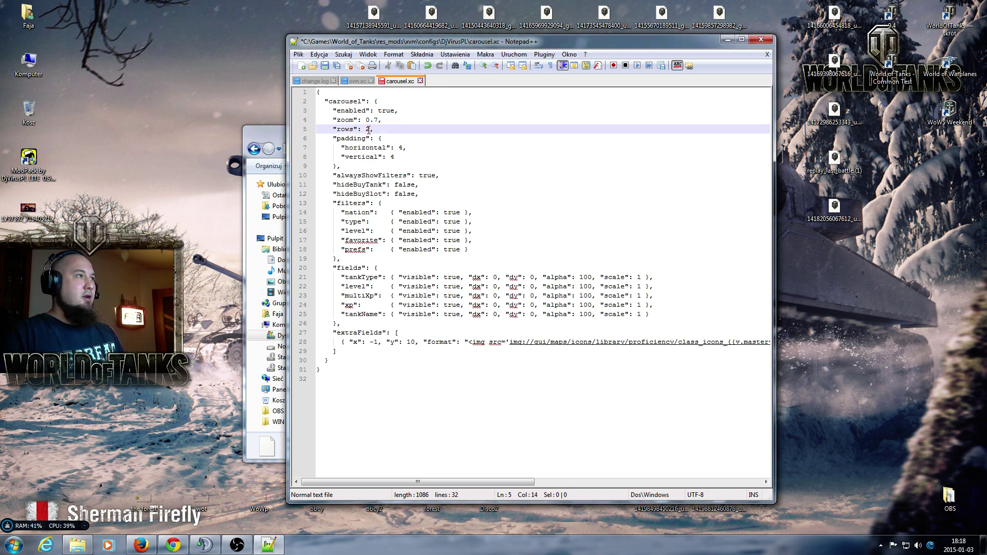
key("shift+Left")
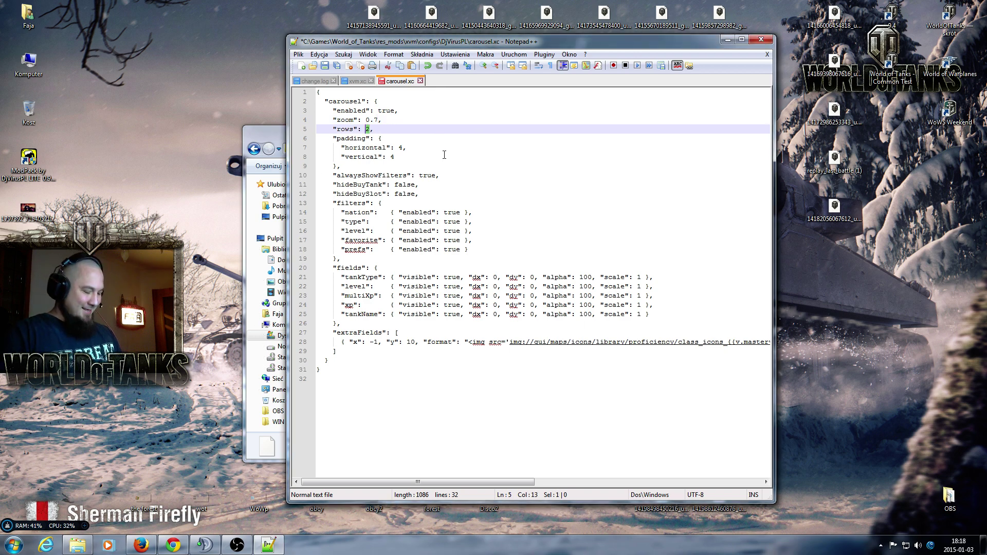
type("4")
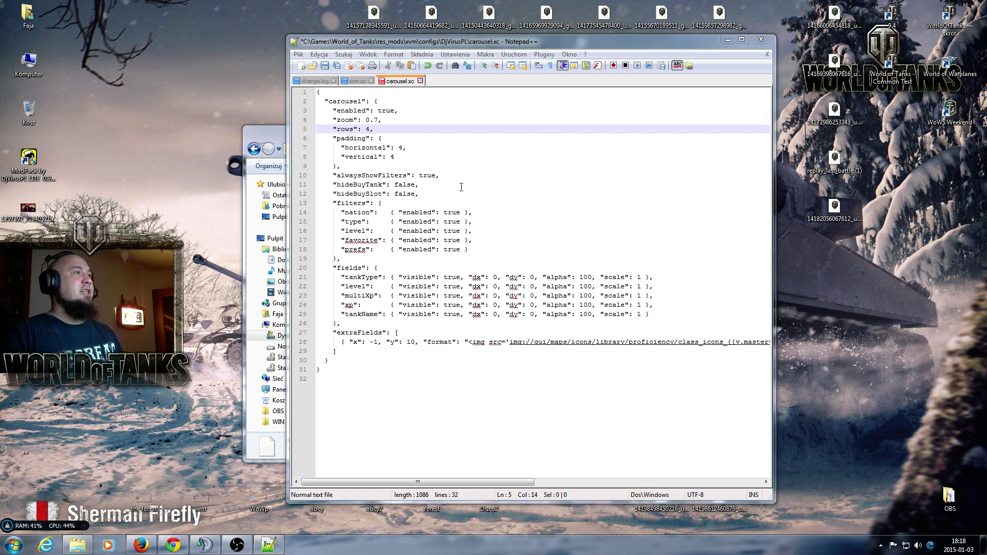
left_click(298, 54)
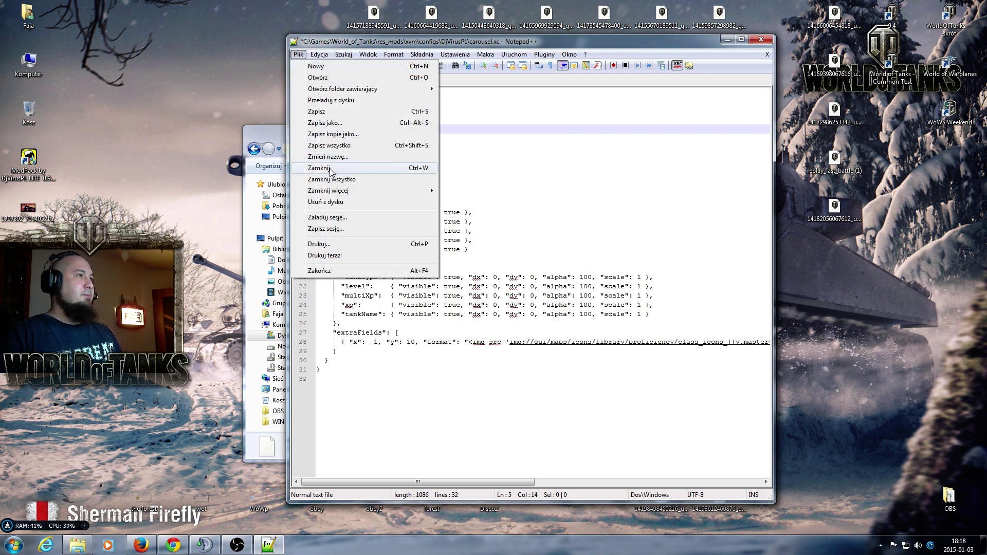
left_click(319, 111)
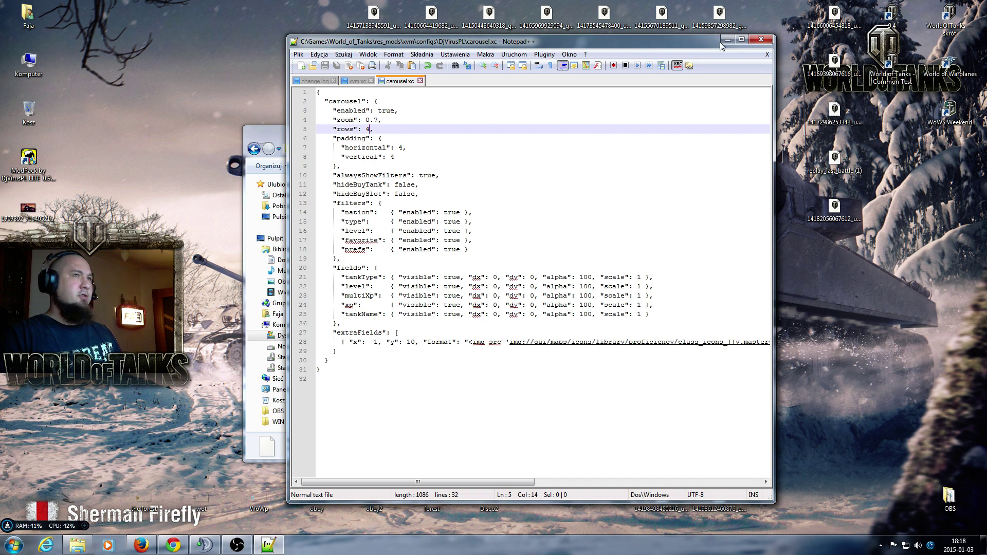
left_click(761, 40)
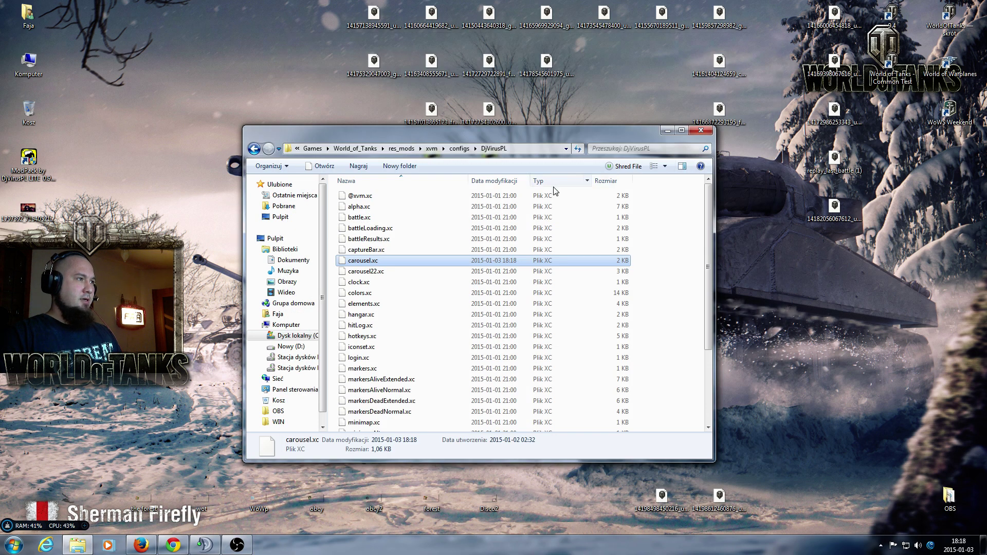
Close the folder window and launch World of Tanks to check the tank carousel in the garage.
left_click(701, 130)
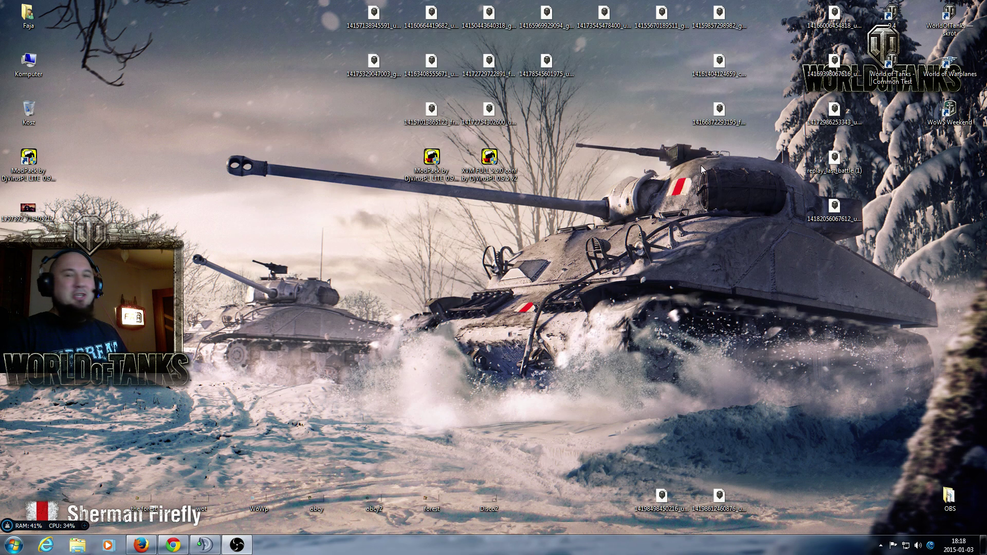
double_click(955, 33)
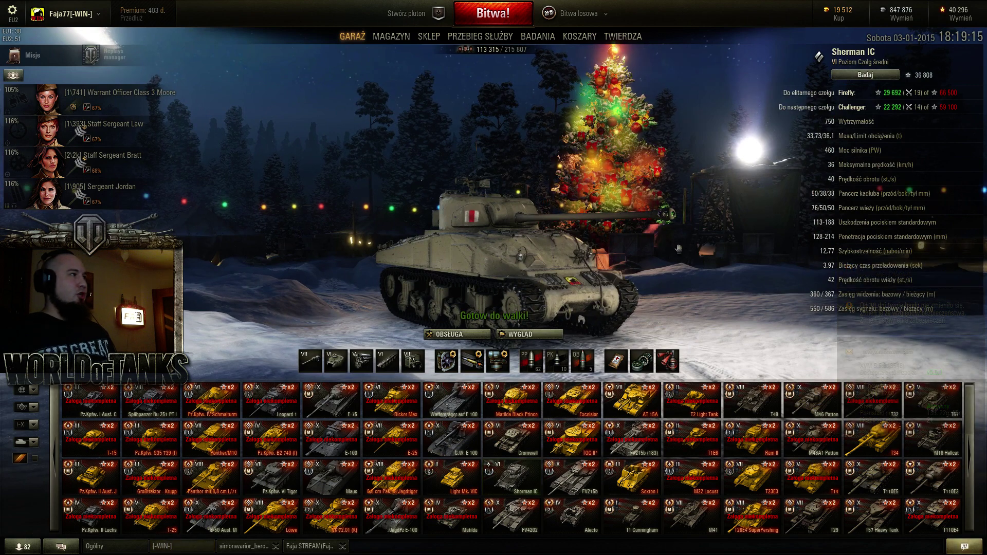
left_click_drag(678, 249, 617, 422)
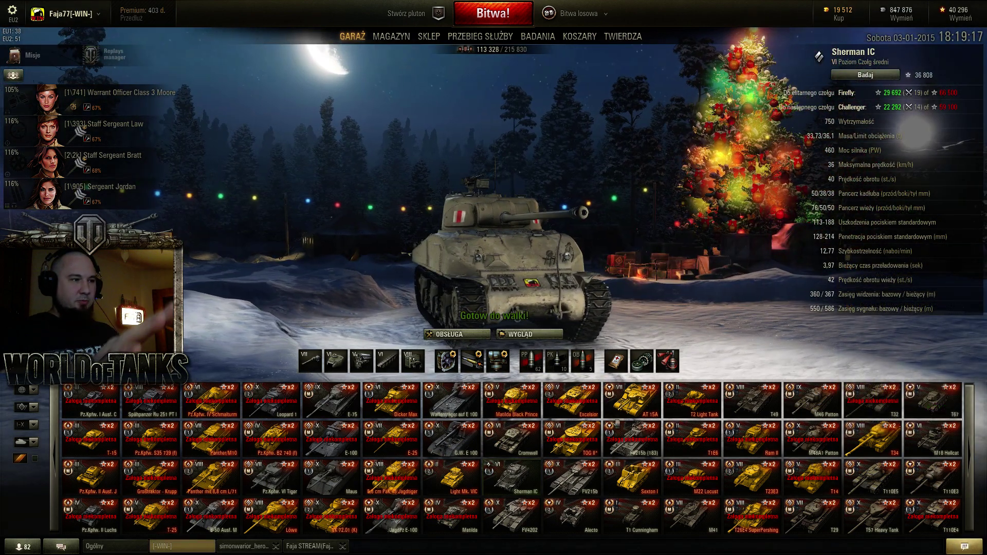
mouse_move(628, 406)
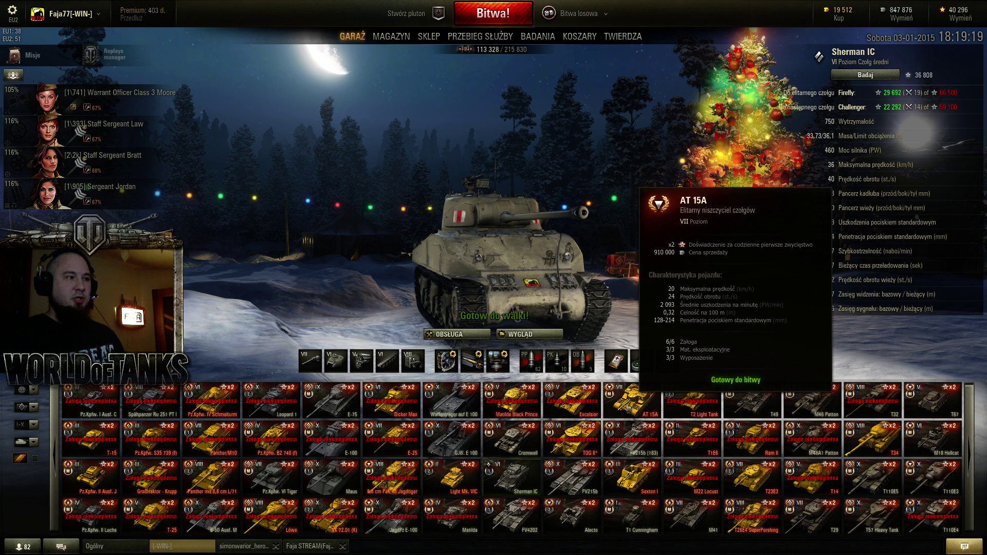